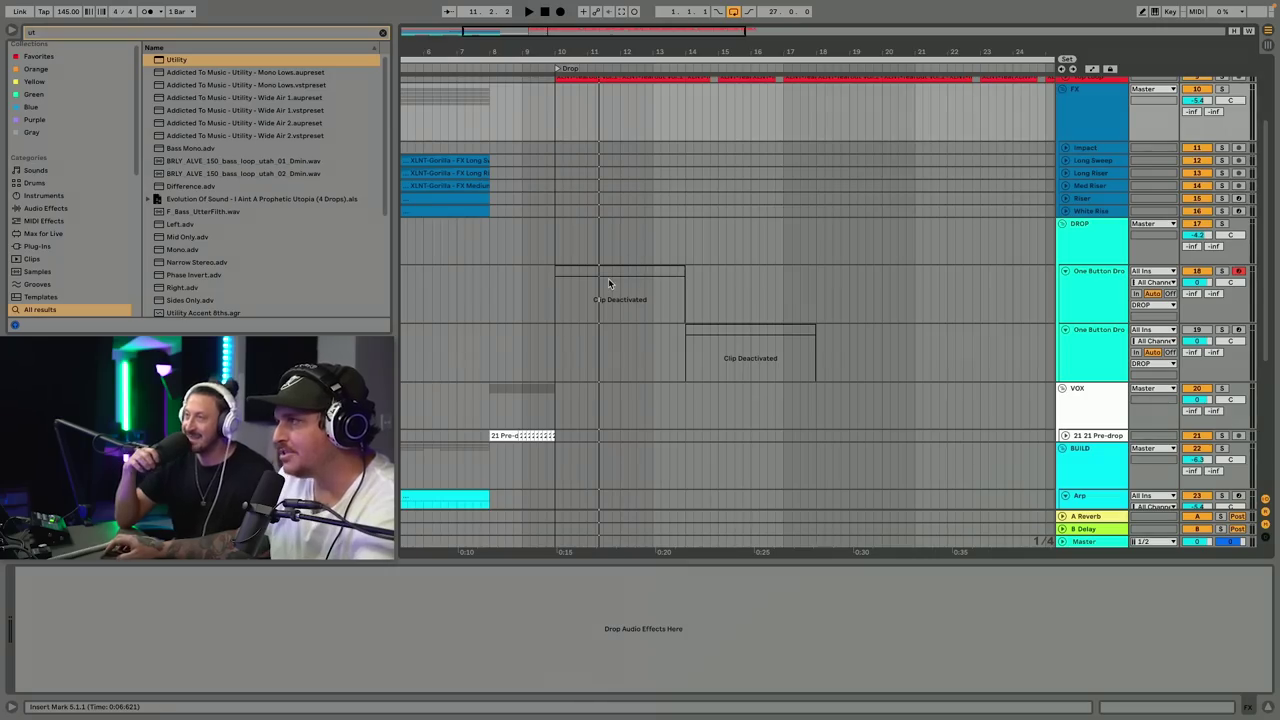
# Select the deactivated clip on the first One Button Drop track and open that track's Serum instrument
pyautogui.scroll(-3, 605, 285)
pyautogui.scroll(1, 605, 286)
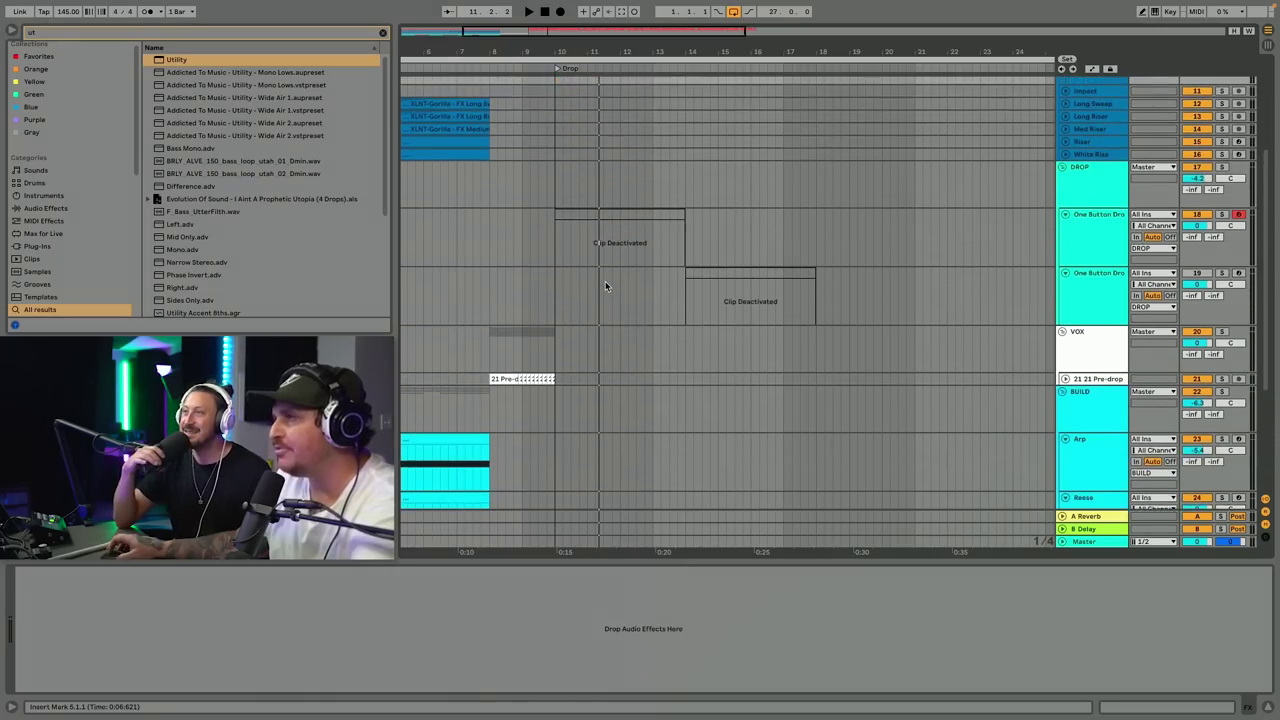
pyautogui.click(596, 220)
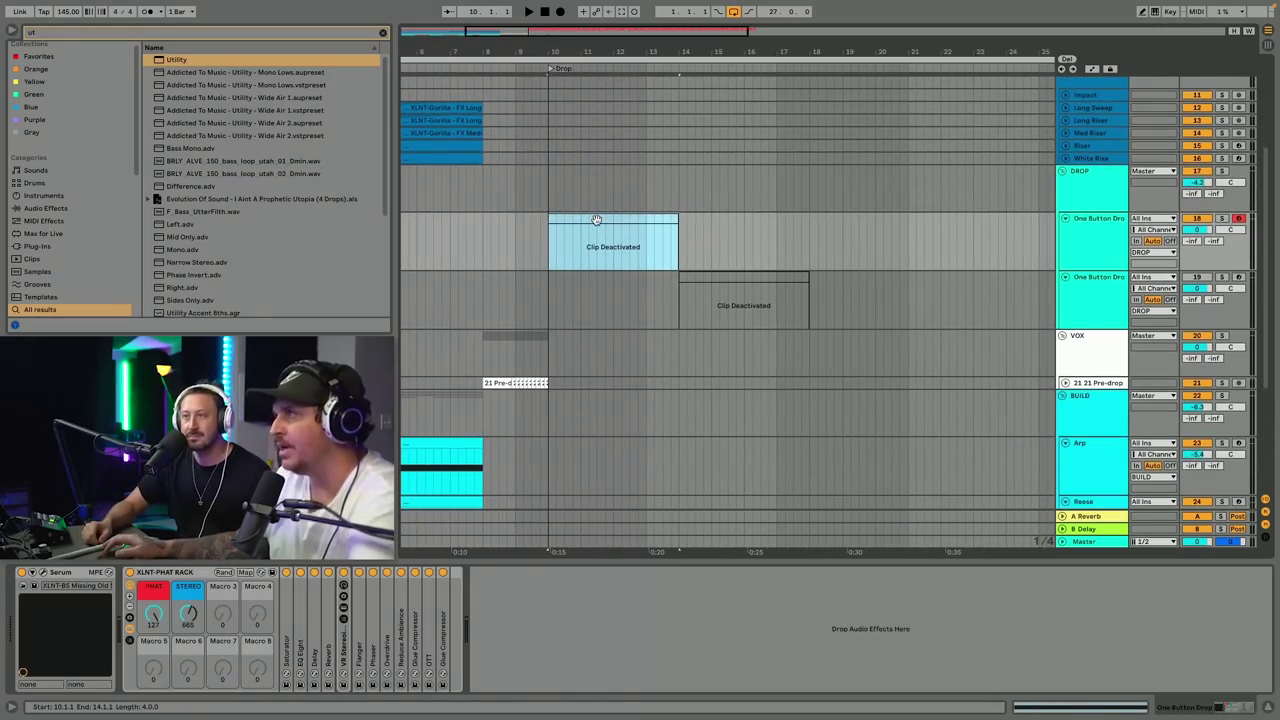
pyautogui.click(1066, 252)
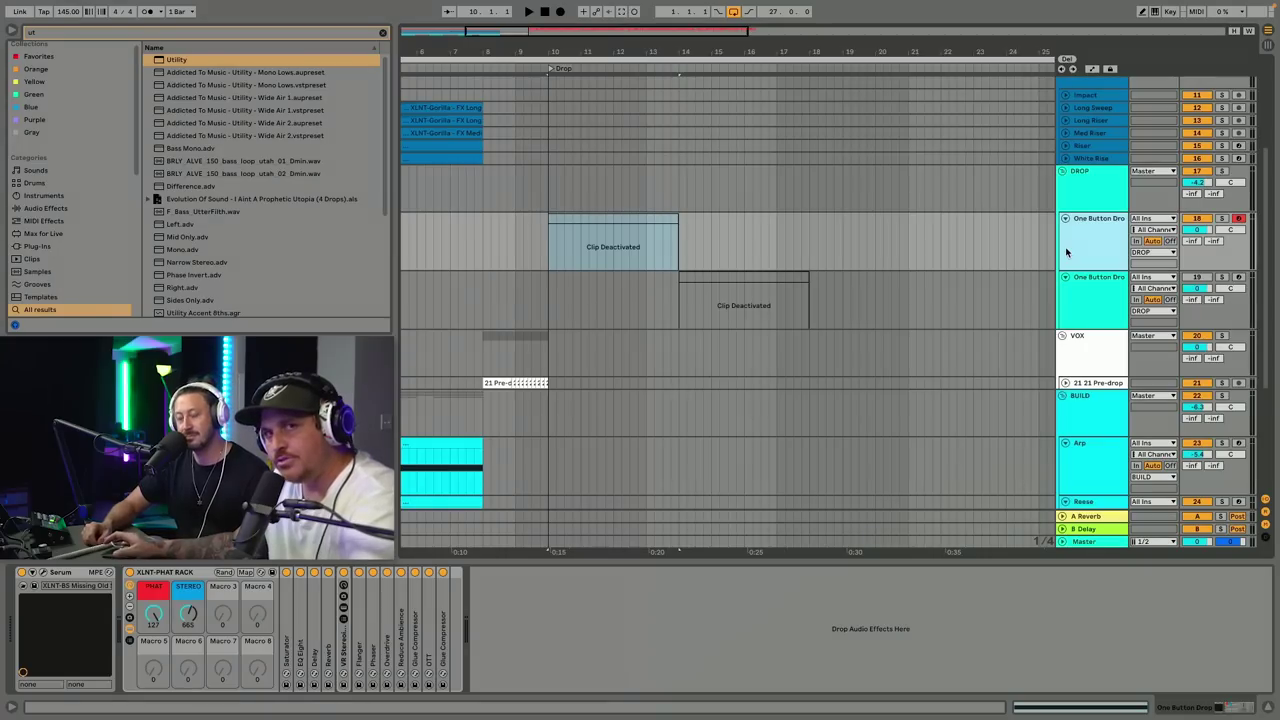
pyautogui.click(1066, 252)
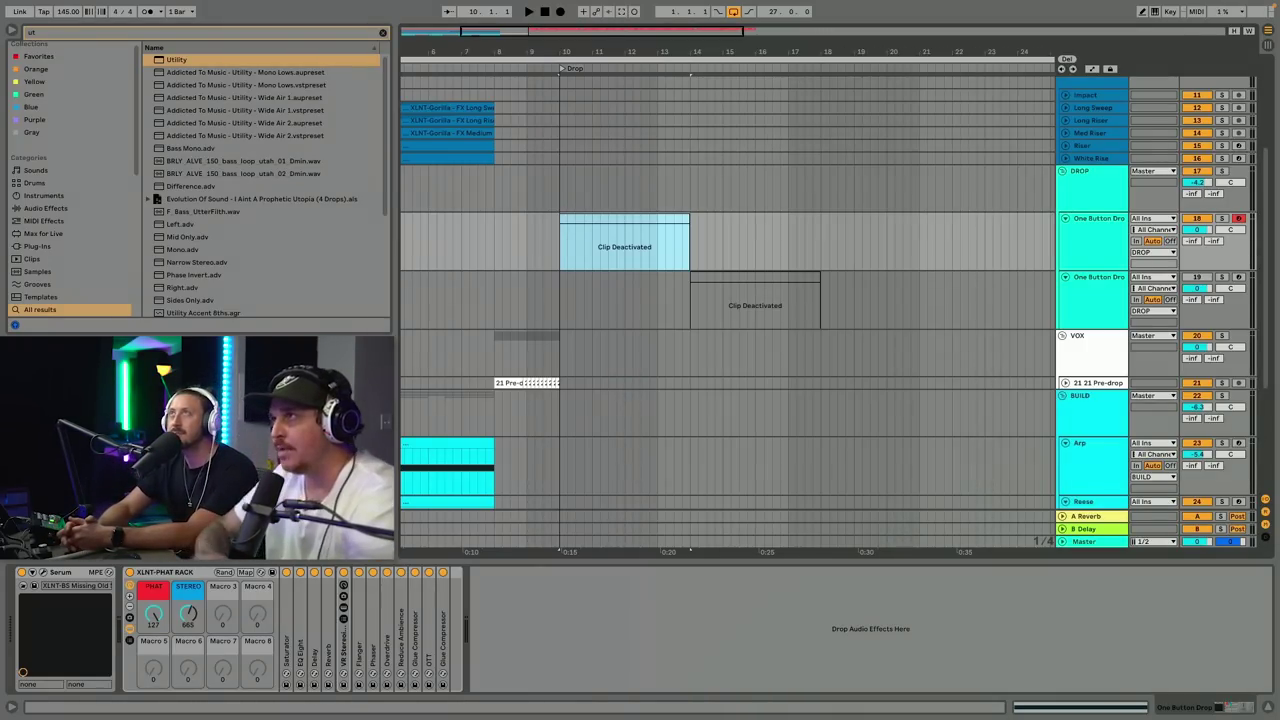
pyautogui.press('+')
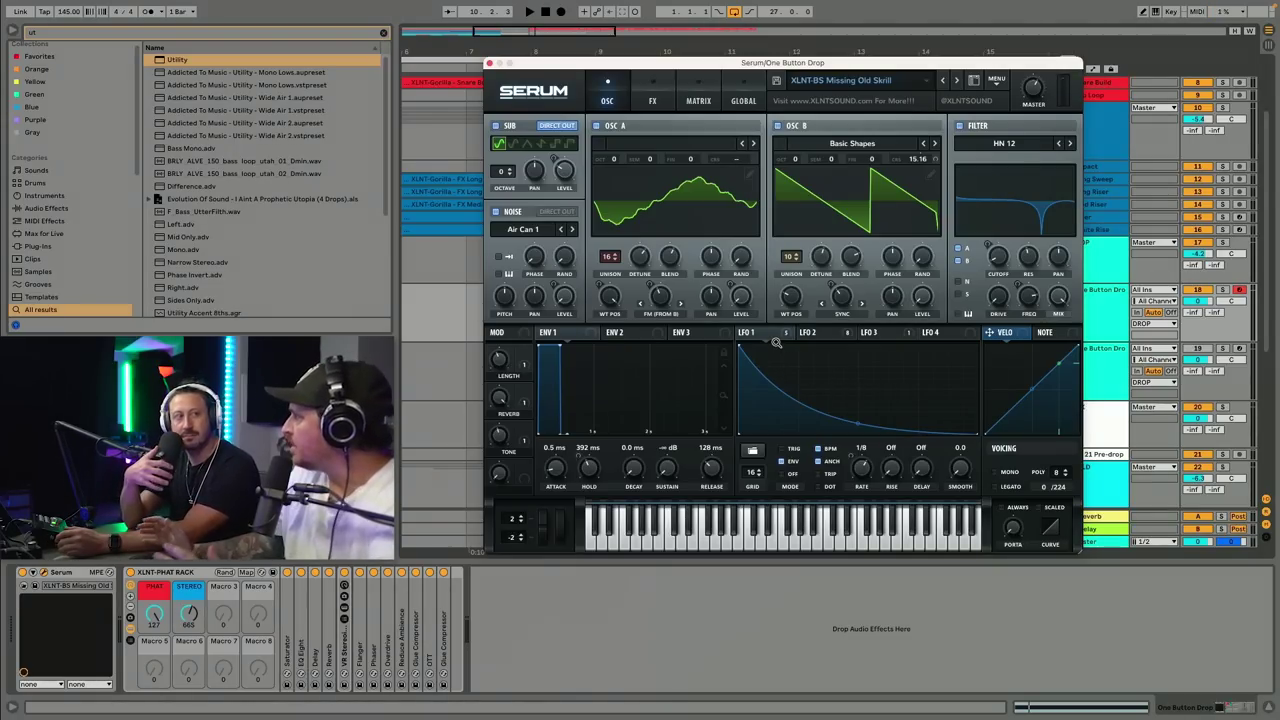
# Remove all modulators from Env 1's Hold, then set its Sustain to 0.0 dB and Hold to 0.0 ms
pyautogui.moveTo(775, 343)
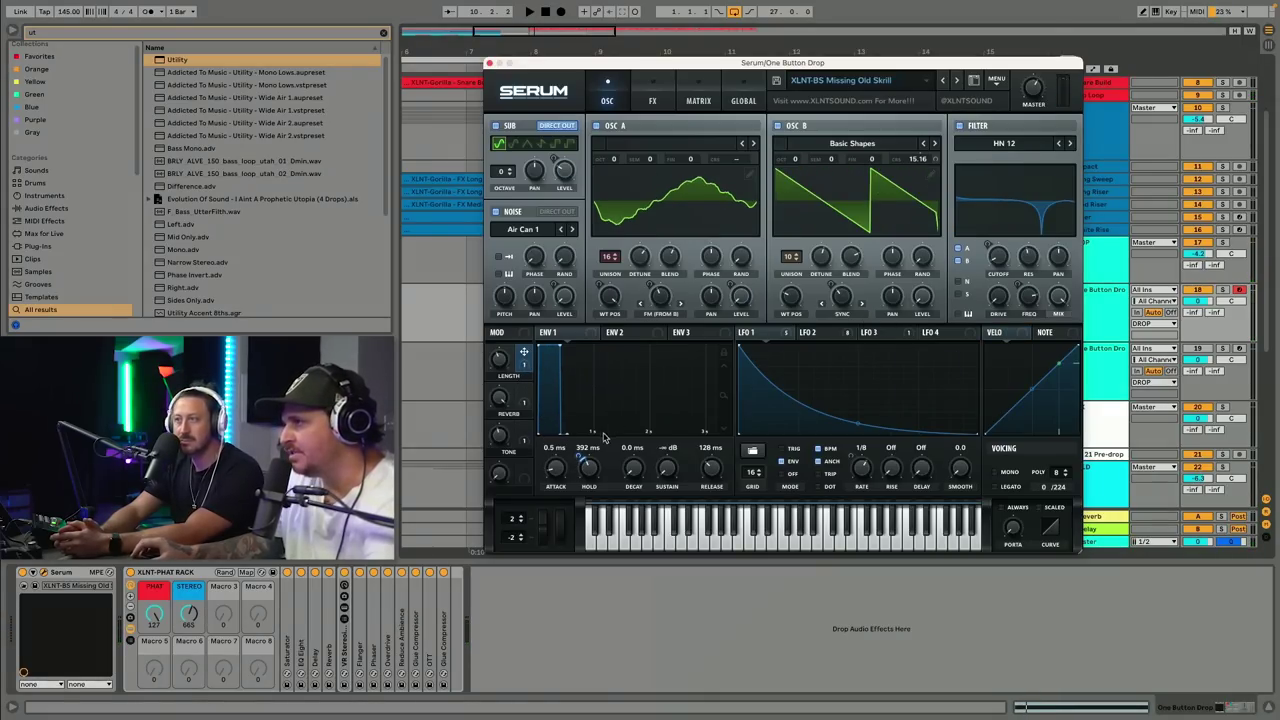
pyautogui.rightClick(587, 466)
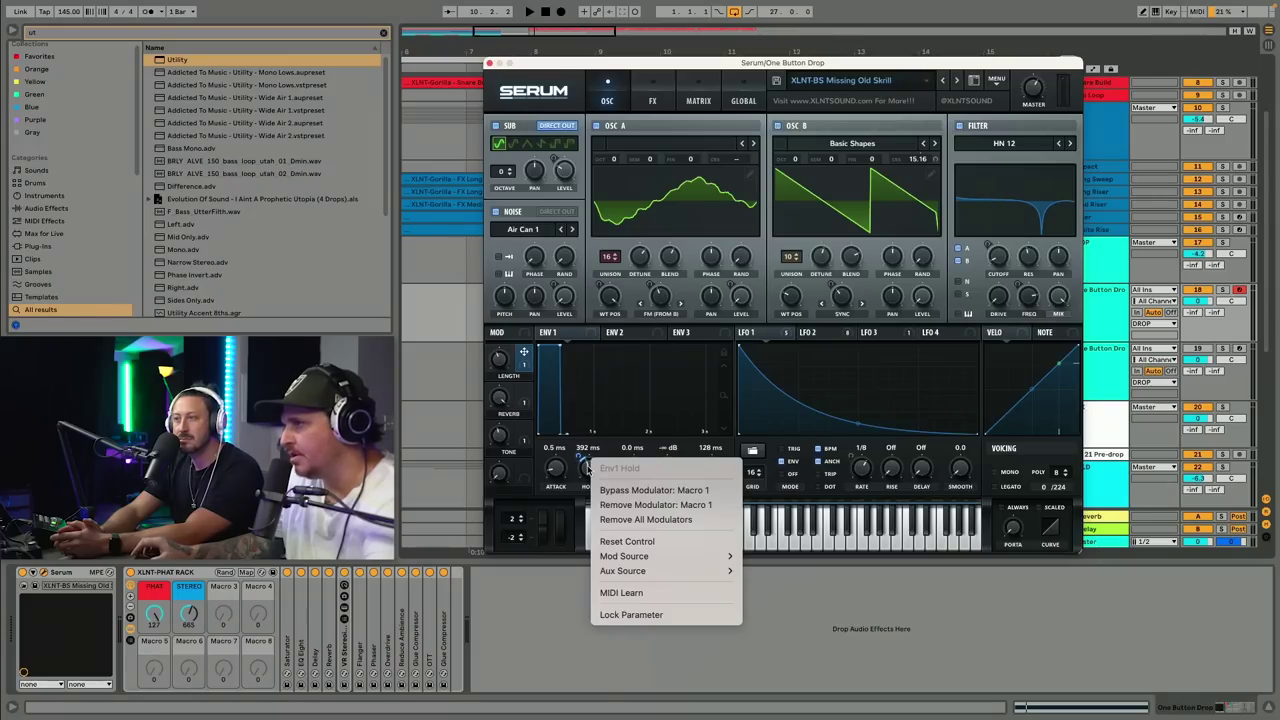
pyautogui.click(620, 519)
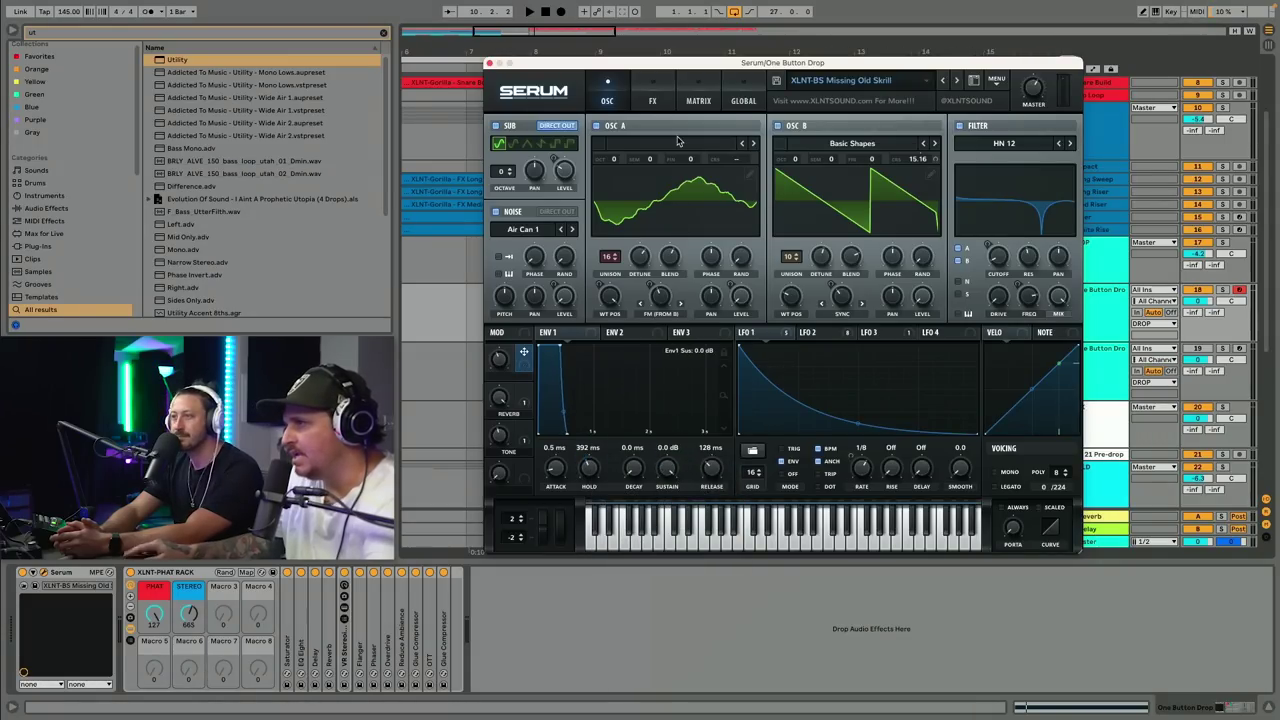
pyautogui.moveTo(589, 468); pyautogui.dragTo(589, 495)
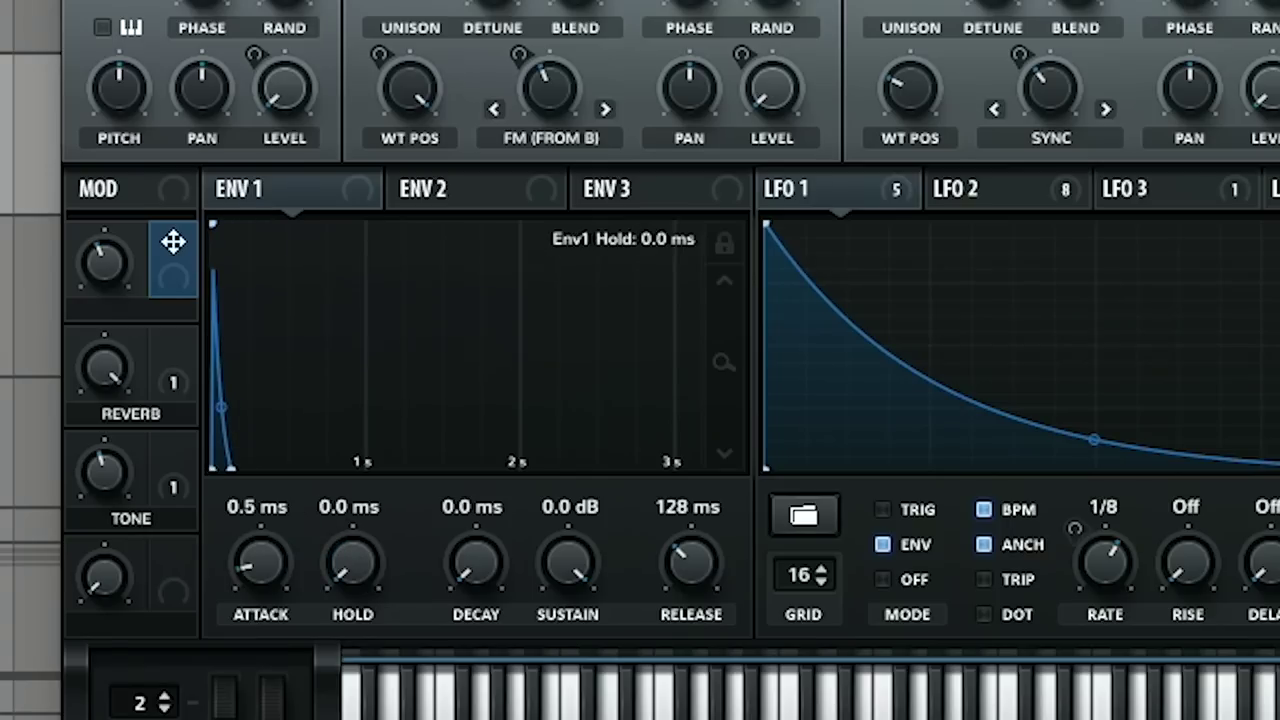
# Adjust Env 1's Decay while auditioning the bass, settling on 514 ms
pyautogui.moveTo(364, 638); pyautogui.dragTo(514, 45)
pyautogui.moveTo(389, 580); pyautogui.dragTo(362, 719)
pyautogui.moveTo(468, 591); pyautogui.dragTo(445, 719)
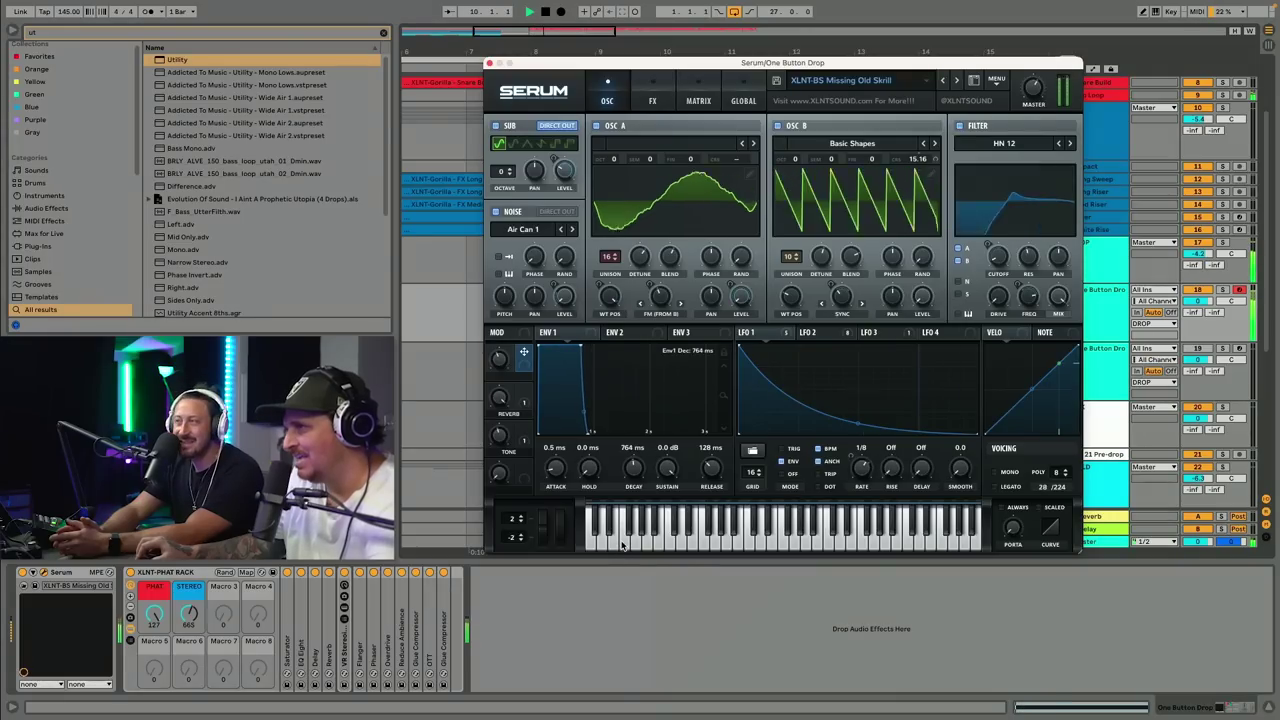
pyautogui.moveTo(622, 545); pyautogui.dragTo(632, 470)
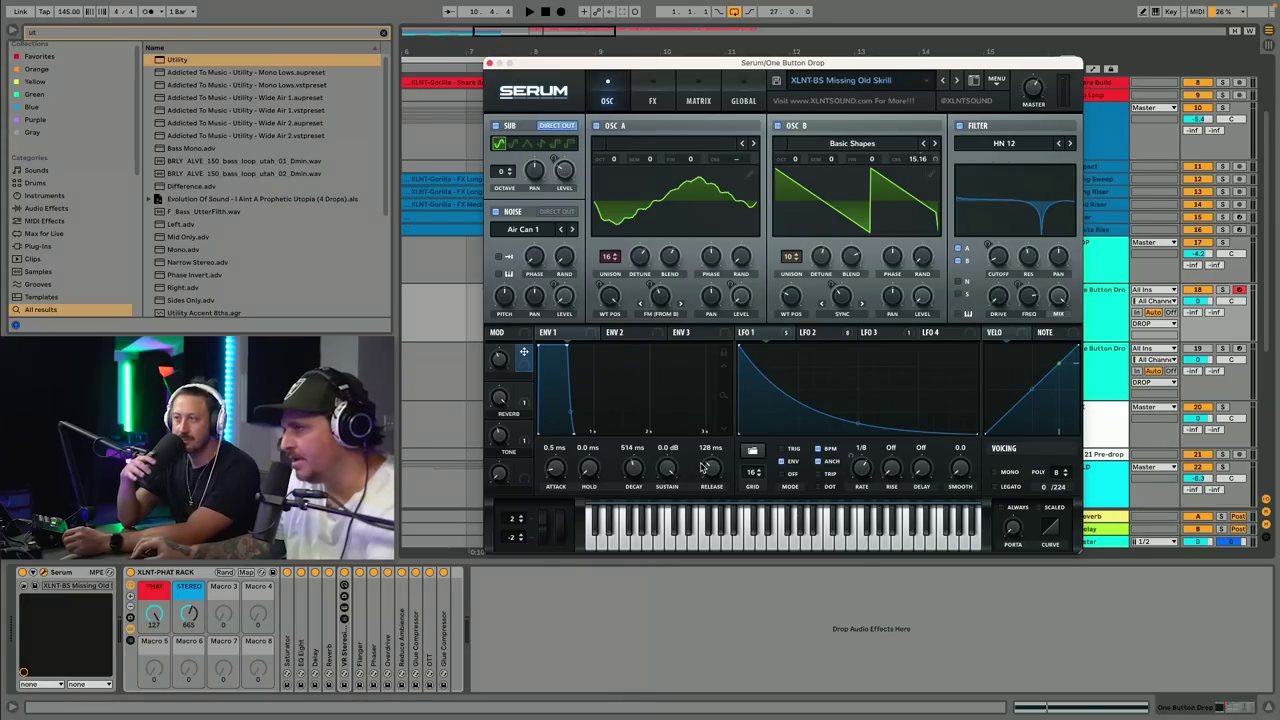
# Set Env 1's Release to 18 ms and bypass the Reverb macro's Verb Wet destination
pyautogui.moveTo(710, 468); pyautogui.dragTo(710, 490)
pyautogui.rightClick(524, 406)
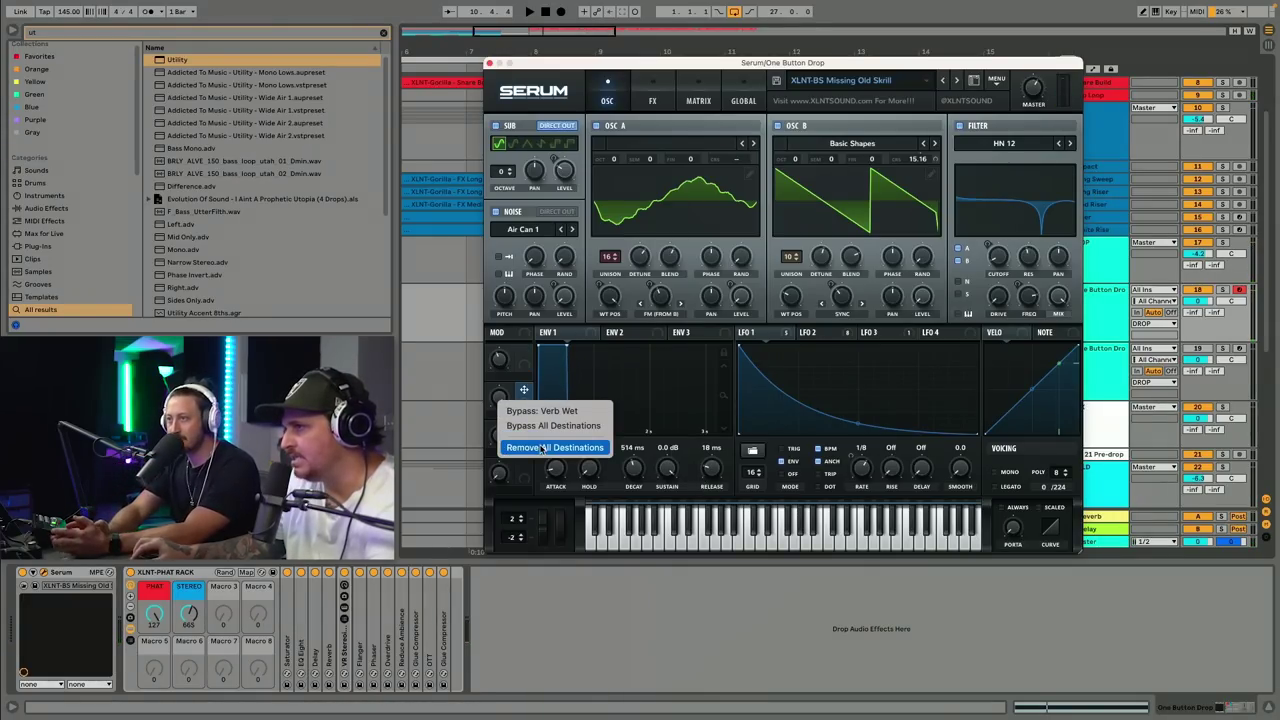
pyautogui.click(535, 410)
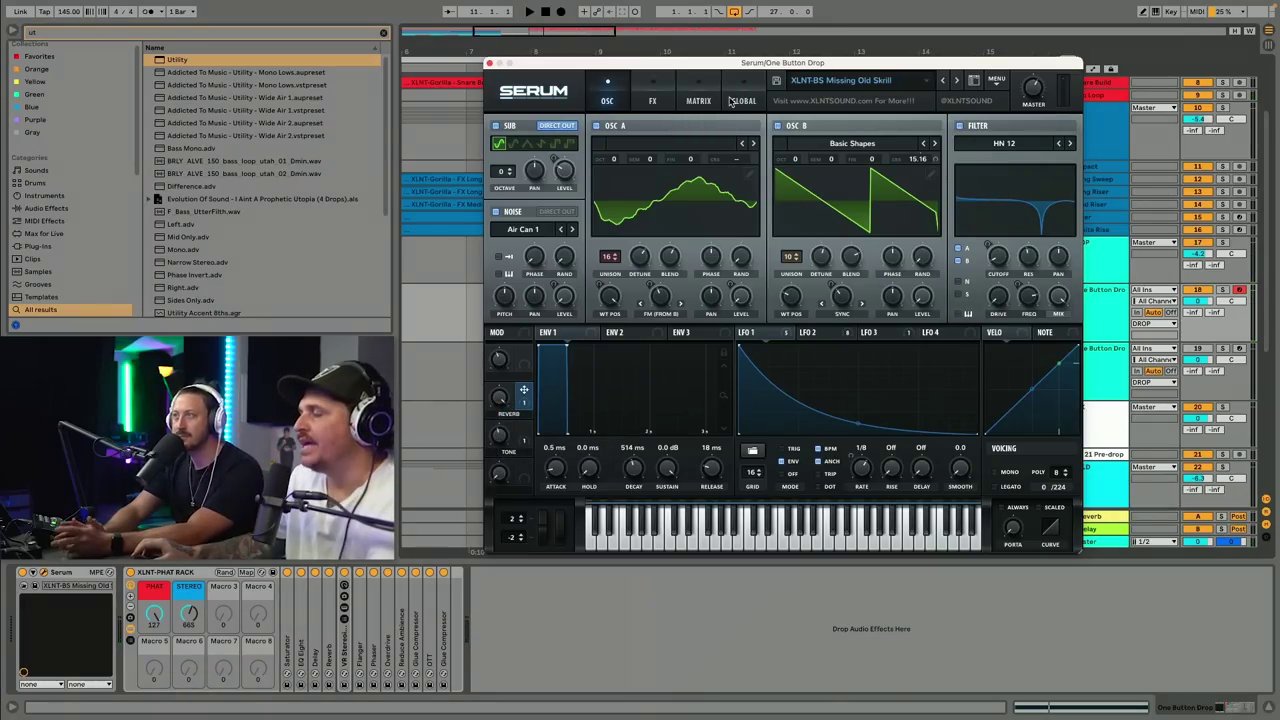
# Audition the sound with LFO 2 shown and switch LFO 2 to Env mode
pyautogui.click(828, 335)
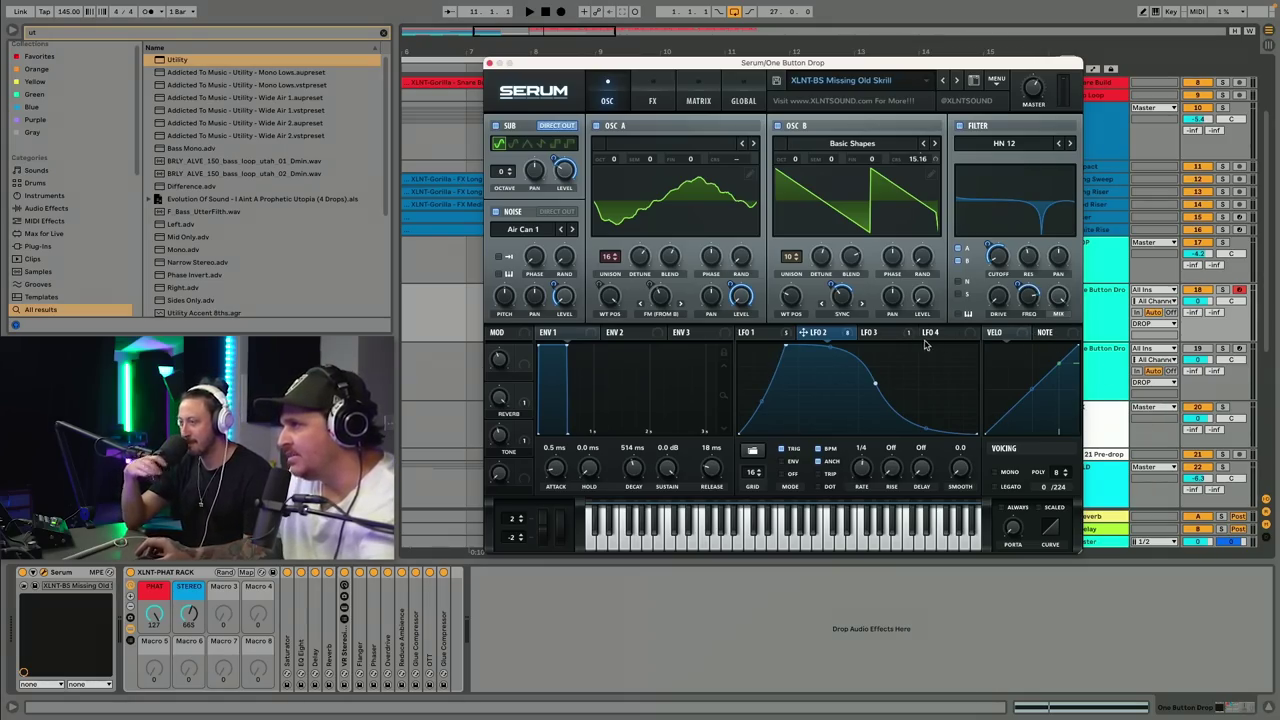
pyautogui.press('space')
pyautogui.moveTo(864, 468); pyautogui.dragTo(862, 455)
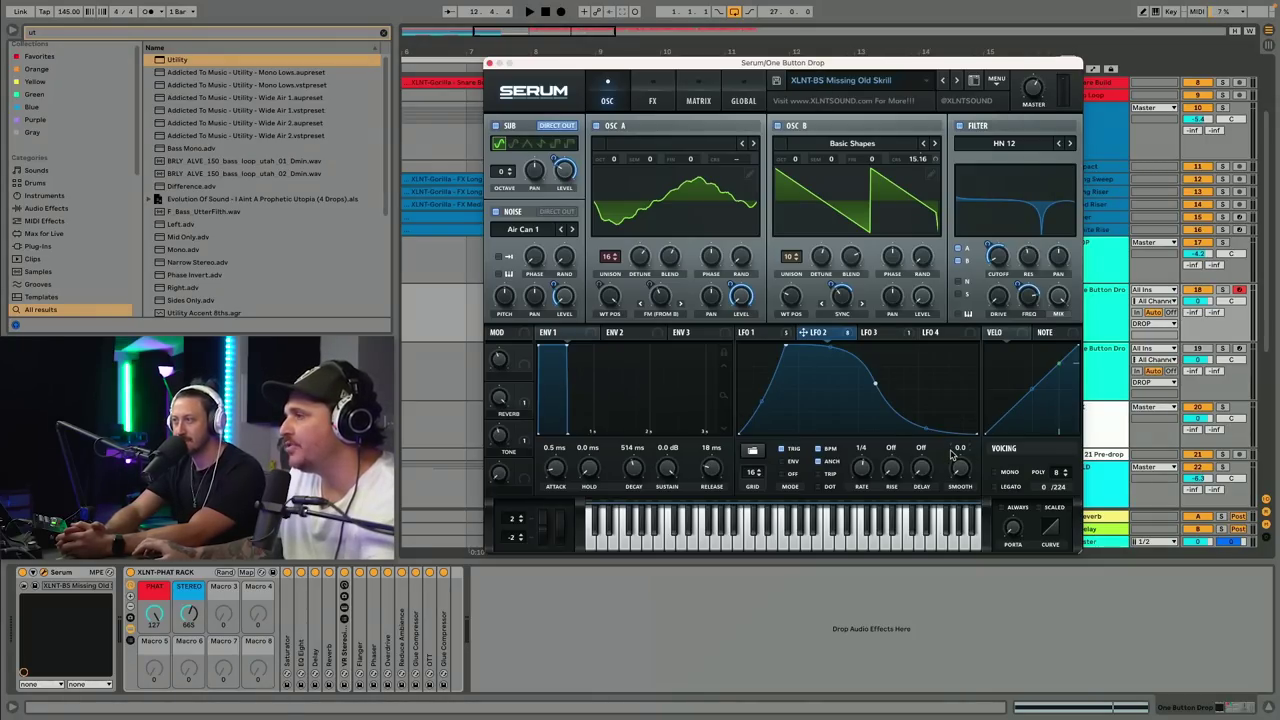
pyautogui.click(792, 461)
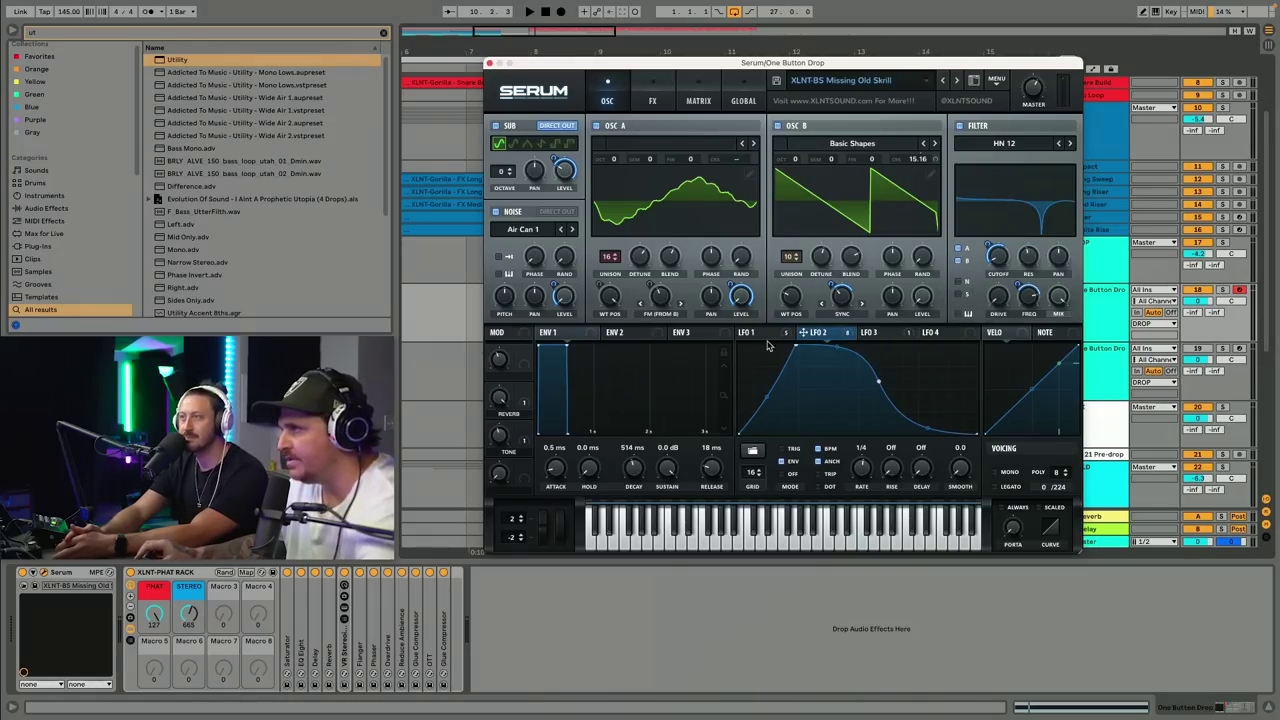
# Compare LFO 3 with LFO 1, then bypass all destinations of LFO 3
pyautogui.click(874, 334)
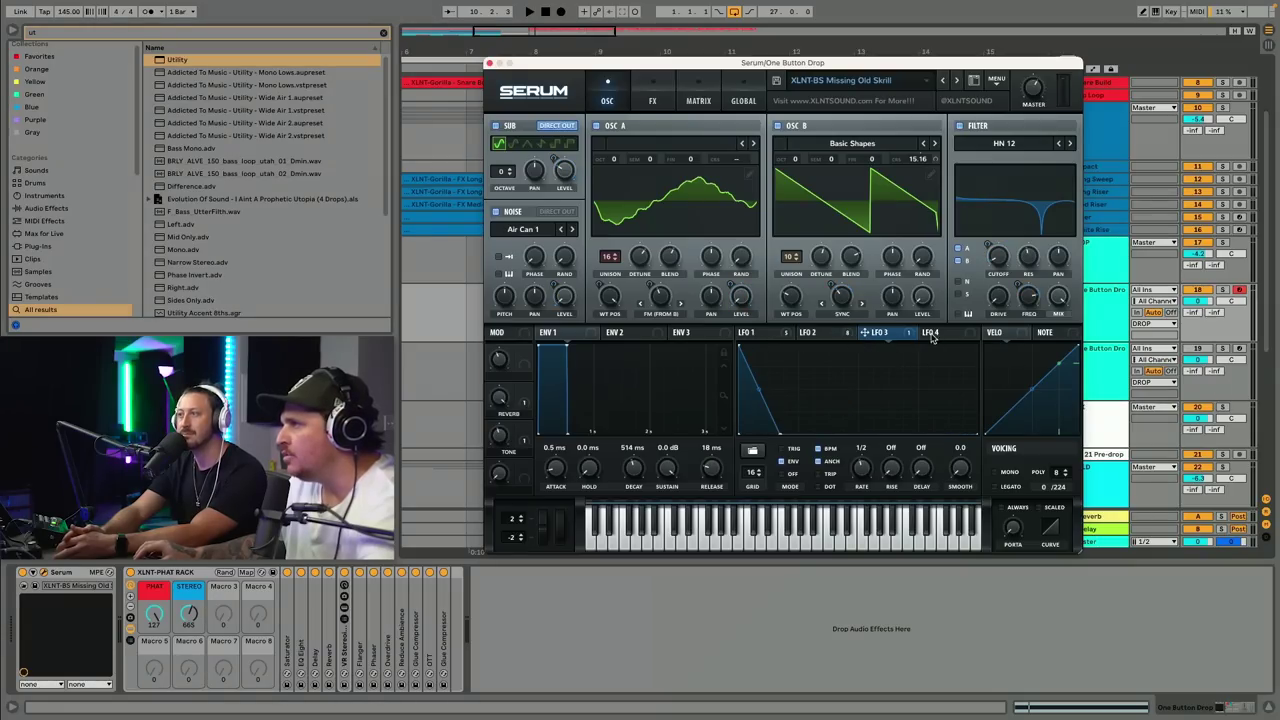
pyautogui.click(757, 334)
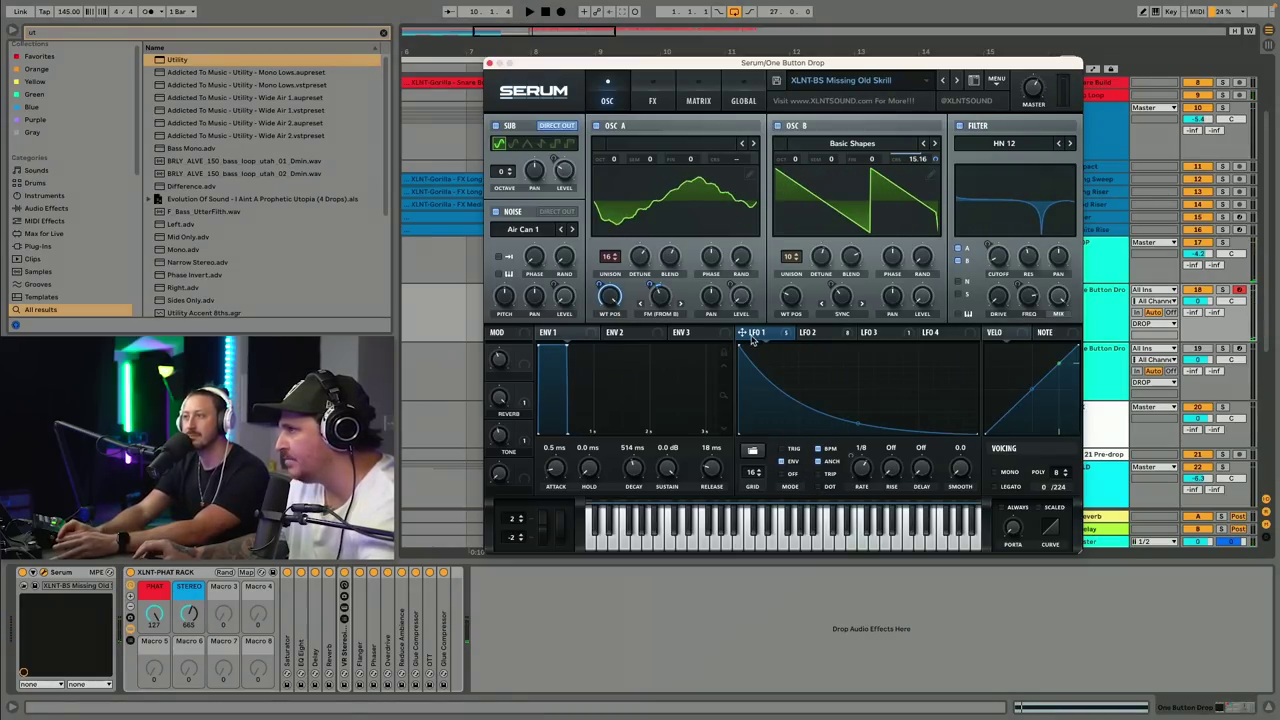
pyautogui.click(897, 337)
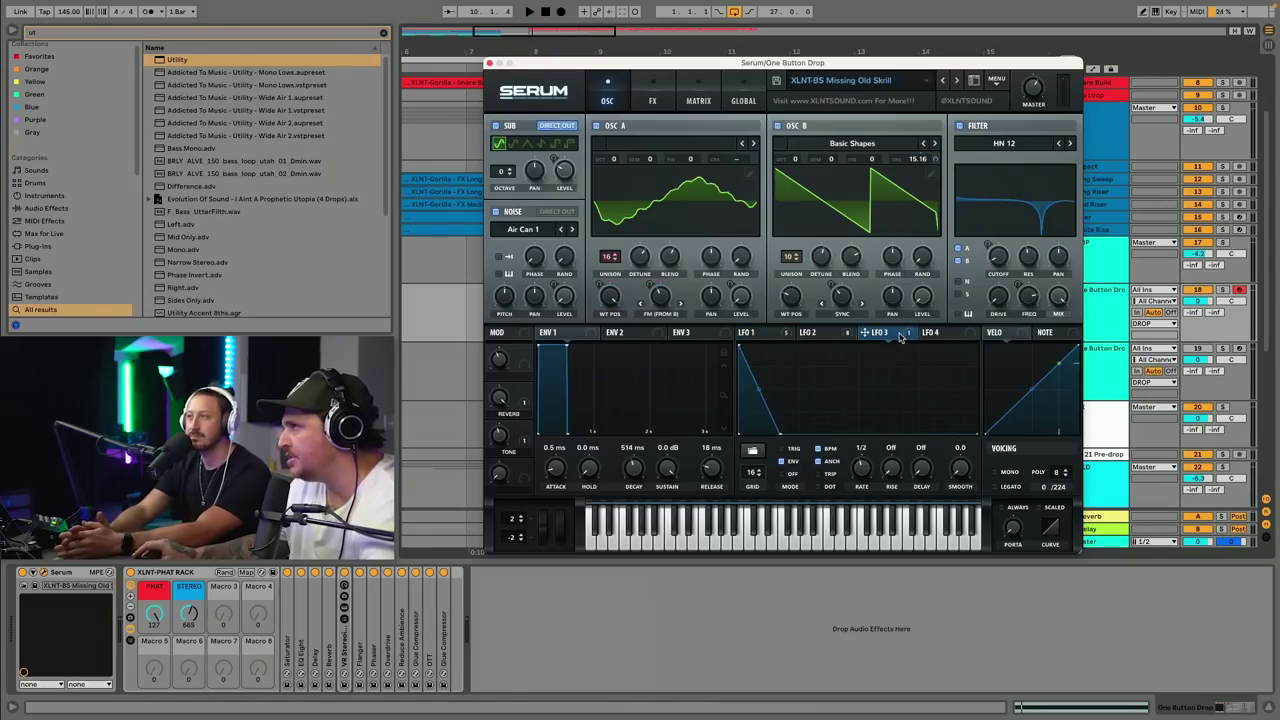
pyautogui.rightClick(900, 337)
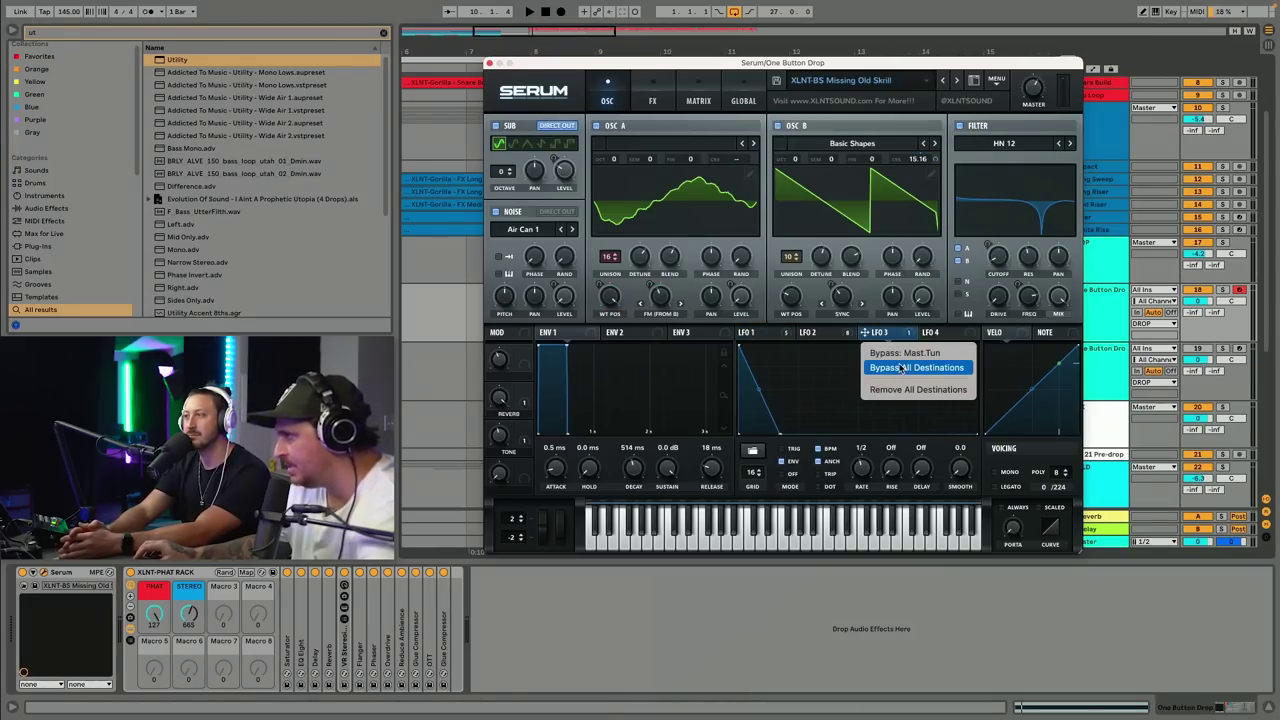
pyautogui.click(902, 368)
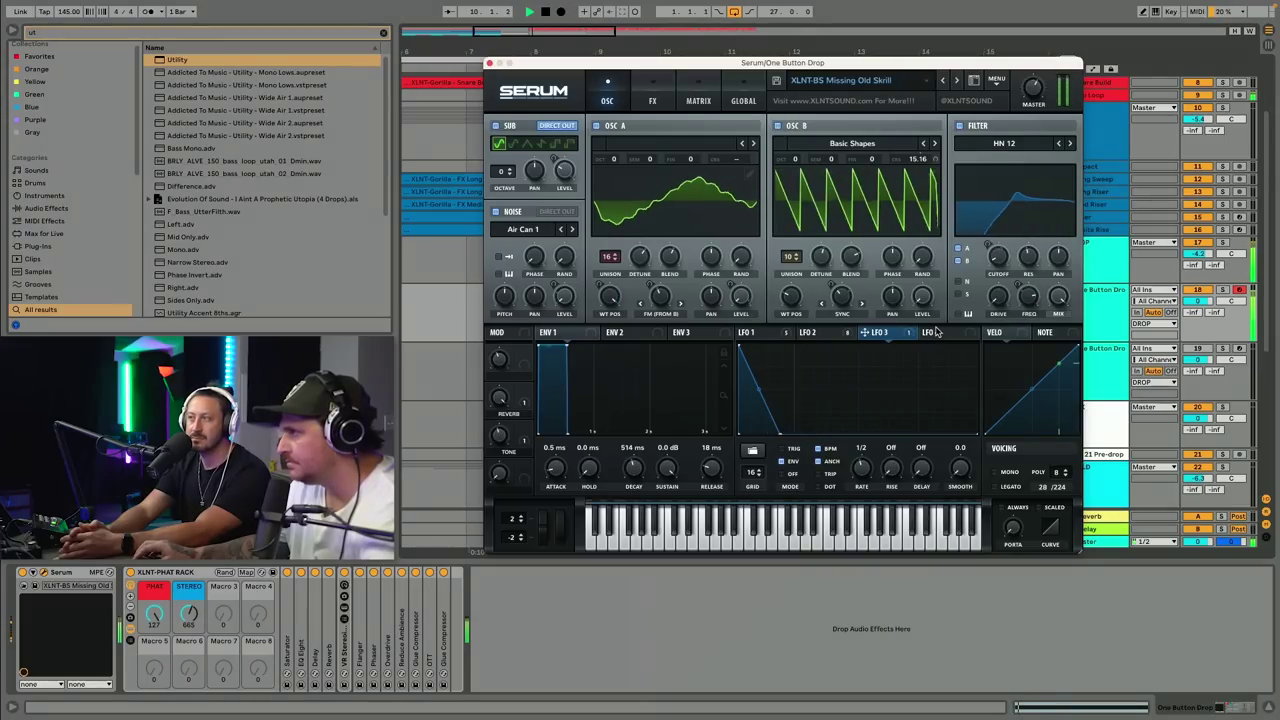
# Reshape LFO 4 with a peak near the start of its cycle and a steep rise beginning just before it
pyautogui.click(935, 333)
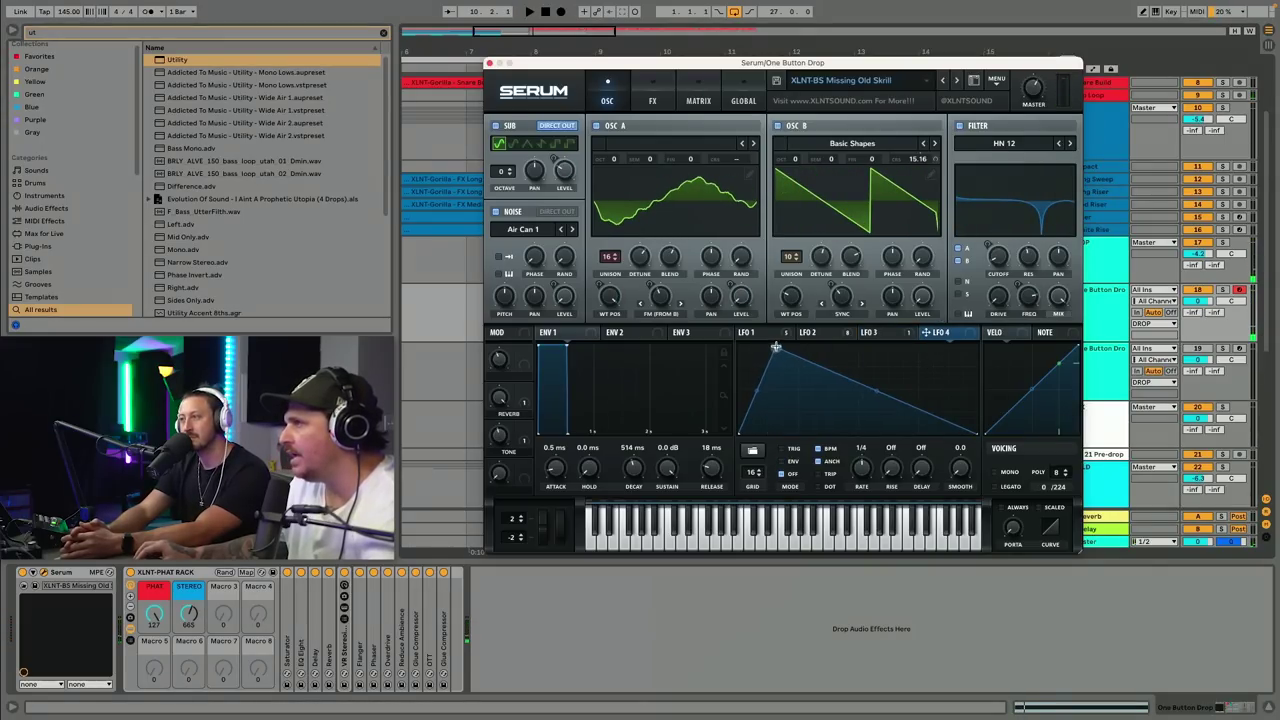
pyautogui.moveTo(778, 343); pyautogui.dragTo(790, 340)
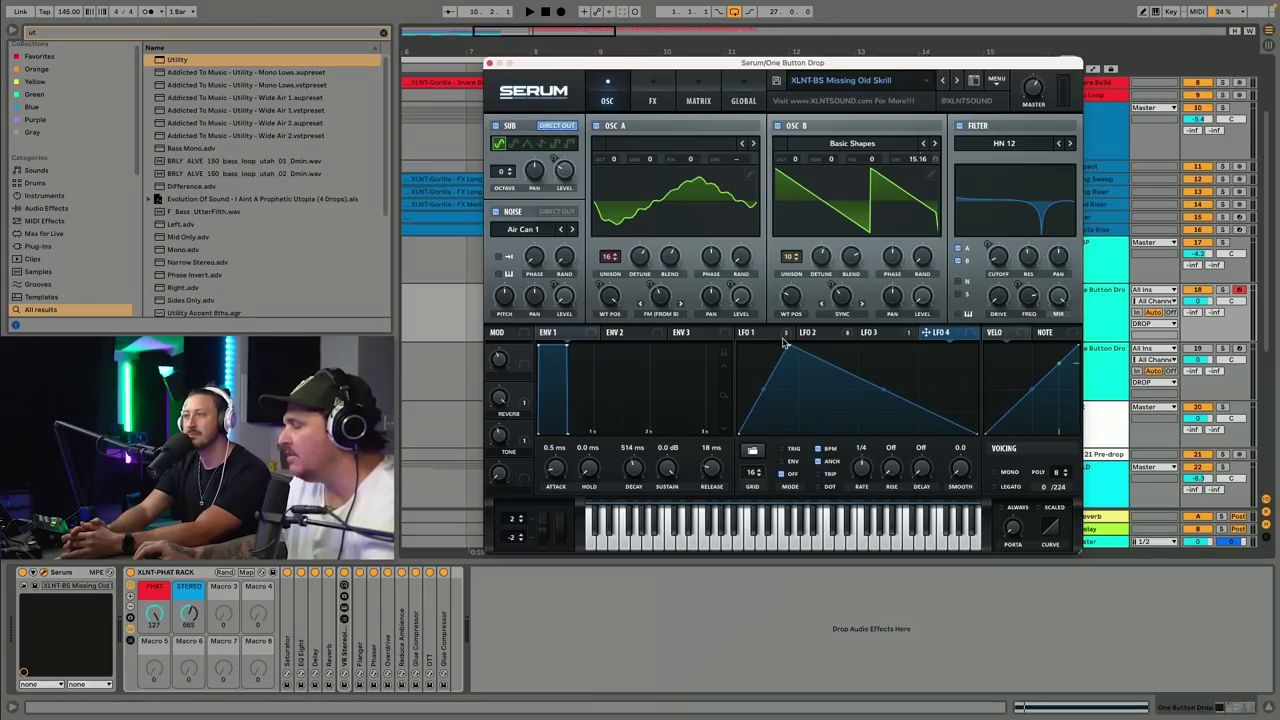
pyautogui.moveTo(786, 343); pyautogui.dragTo(771, 332)
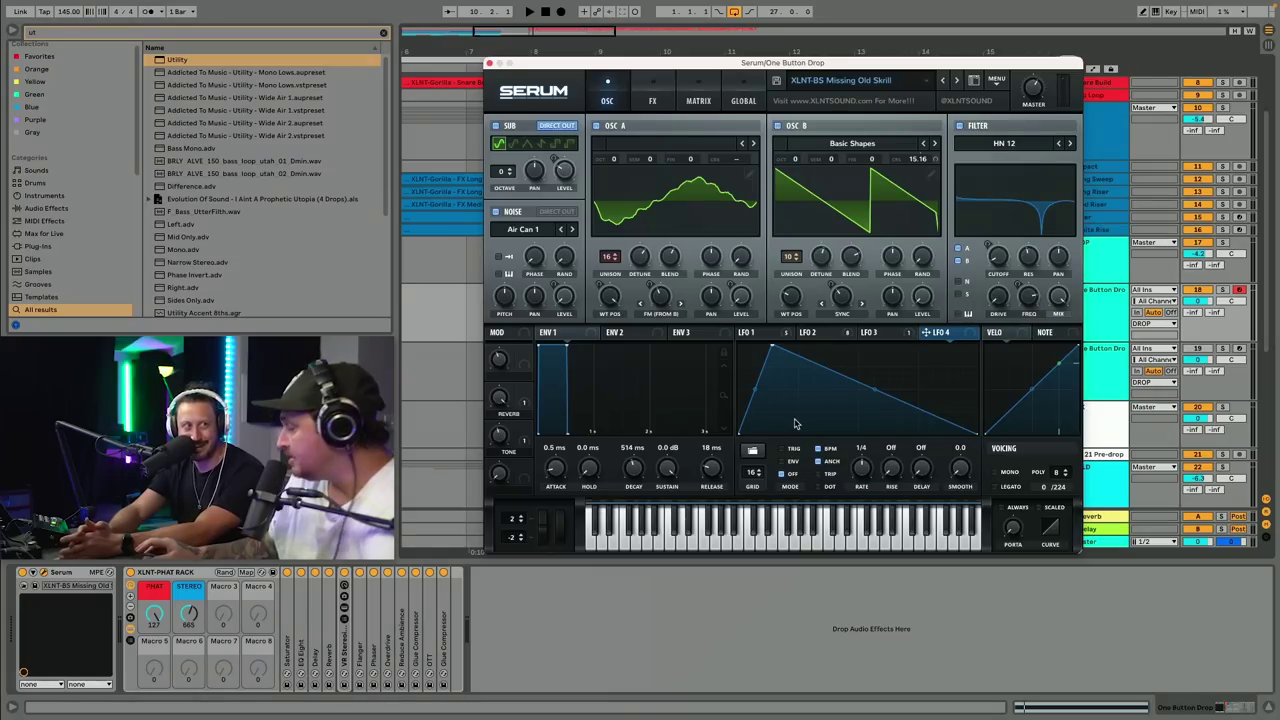
pyautogui.click(790, 335)
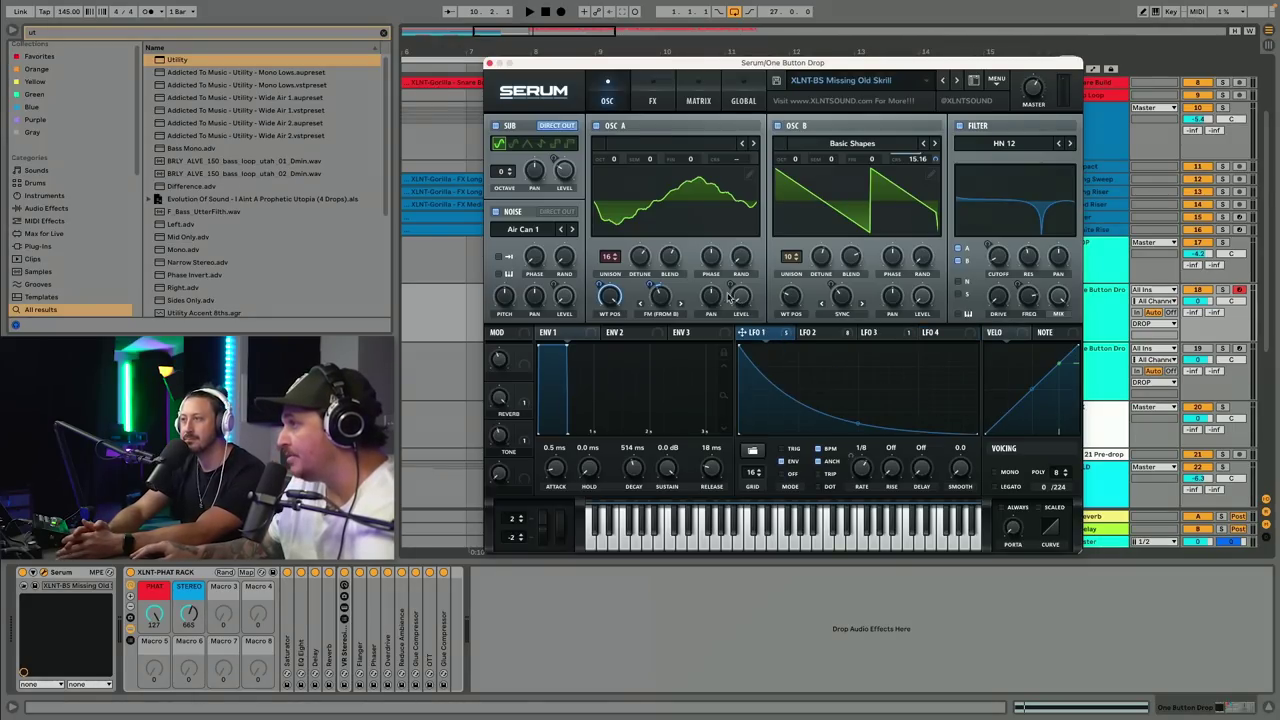
pyautogui.click(940, 332)
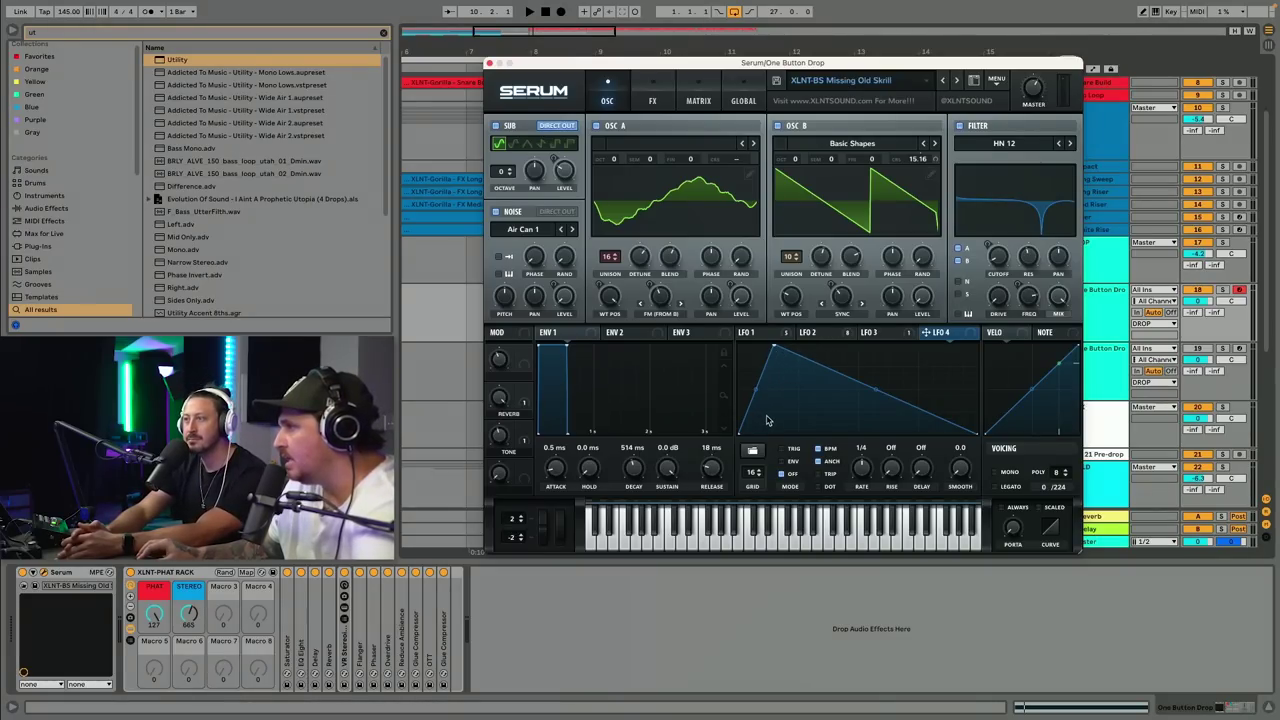
pyautogui.moveTo(768, 420); pyautogui.dragTo(766, 455)
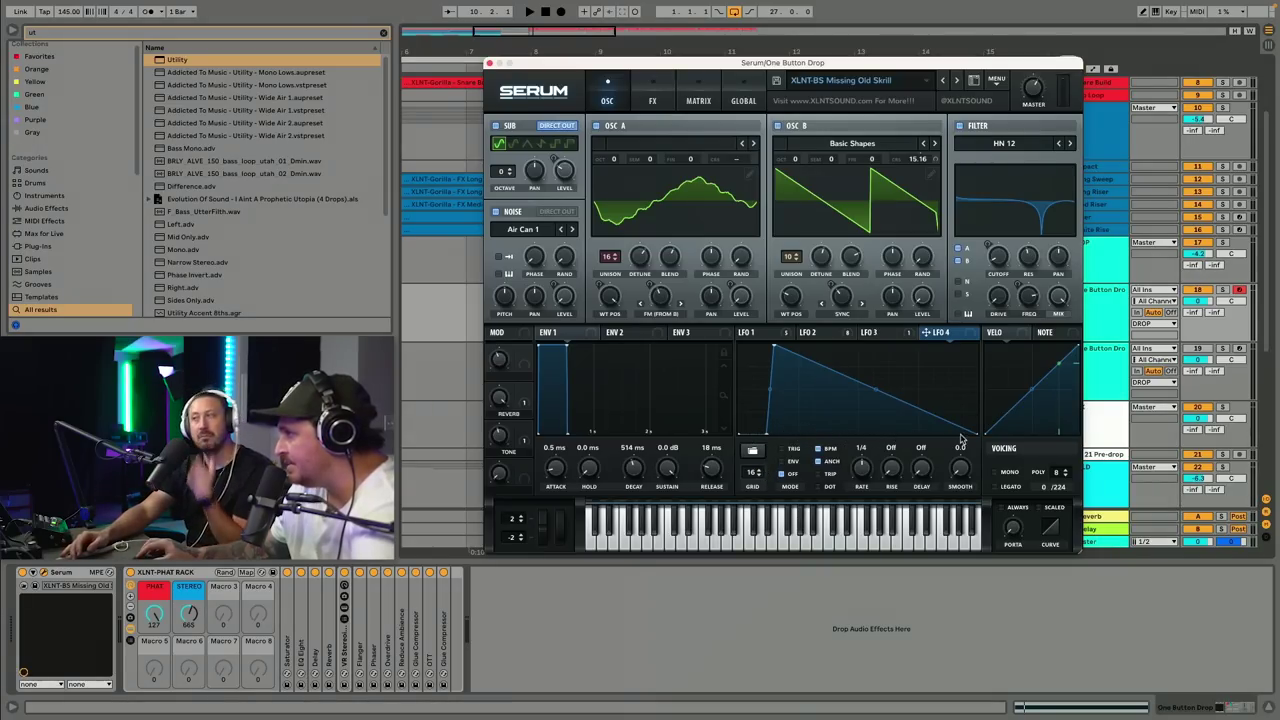
# Check LFO 2, then assign LFO 4 to Osc A's Level and set LFO 4's rate to 1/2
pyautogui.click(818, 333)
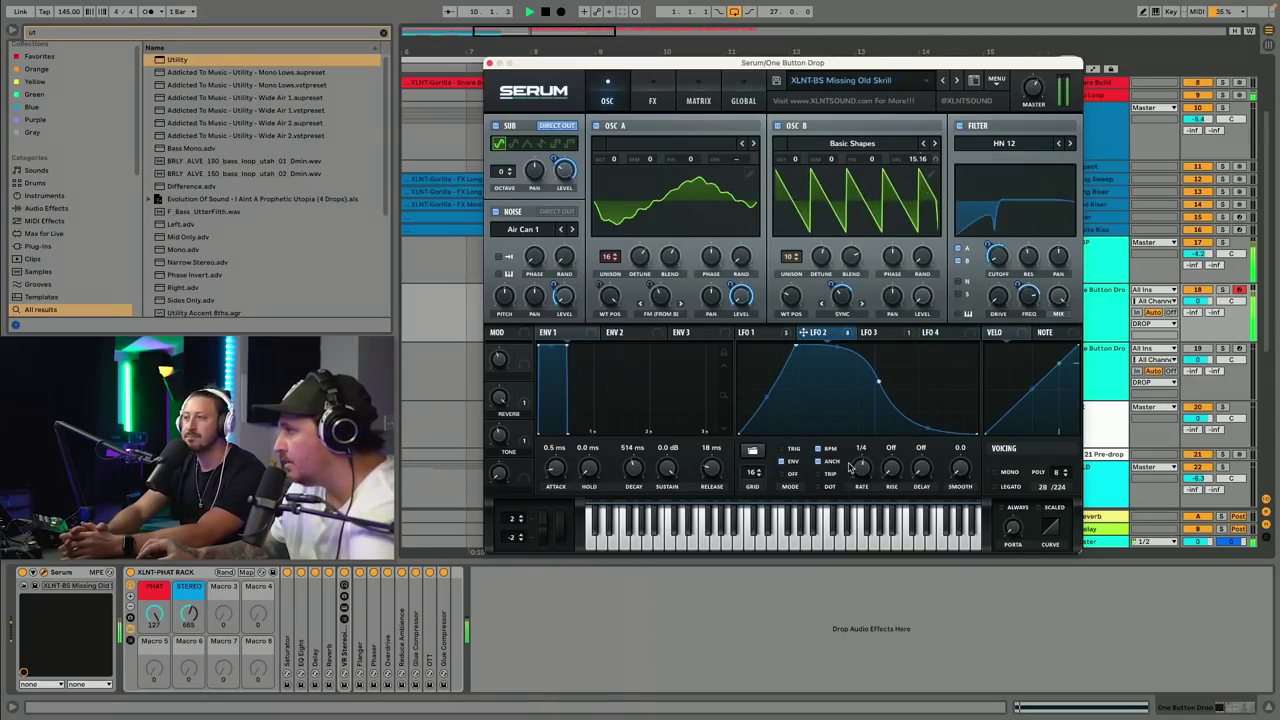
pyautogui.click(928, 334)
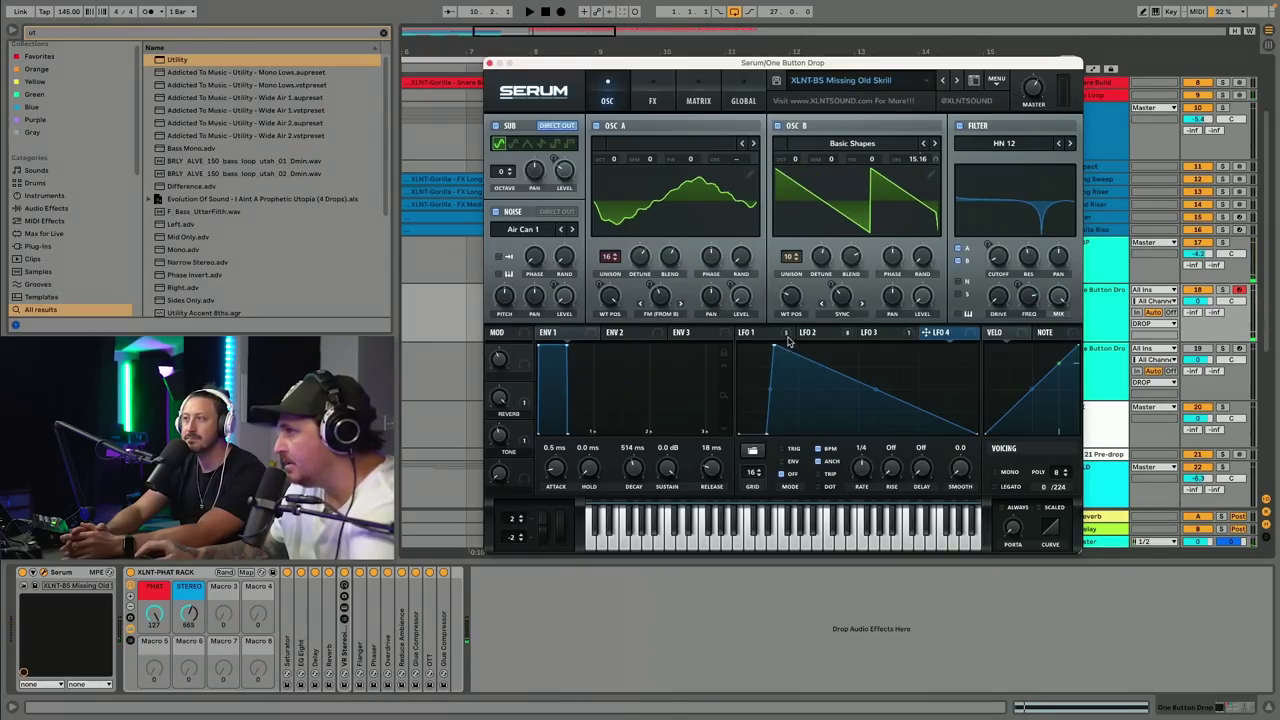
pyautogui.moveTo(926, 332); pyautogui.dragTo(743, 298)
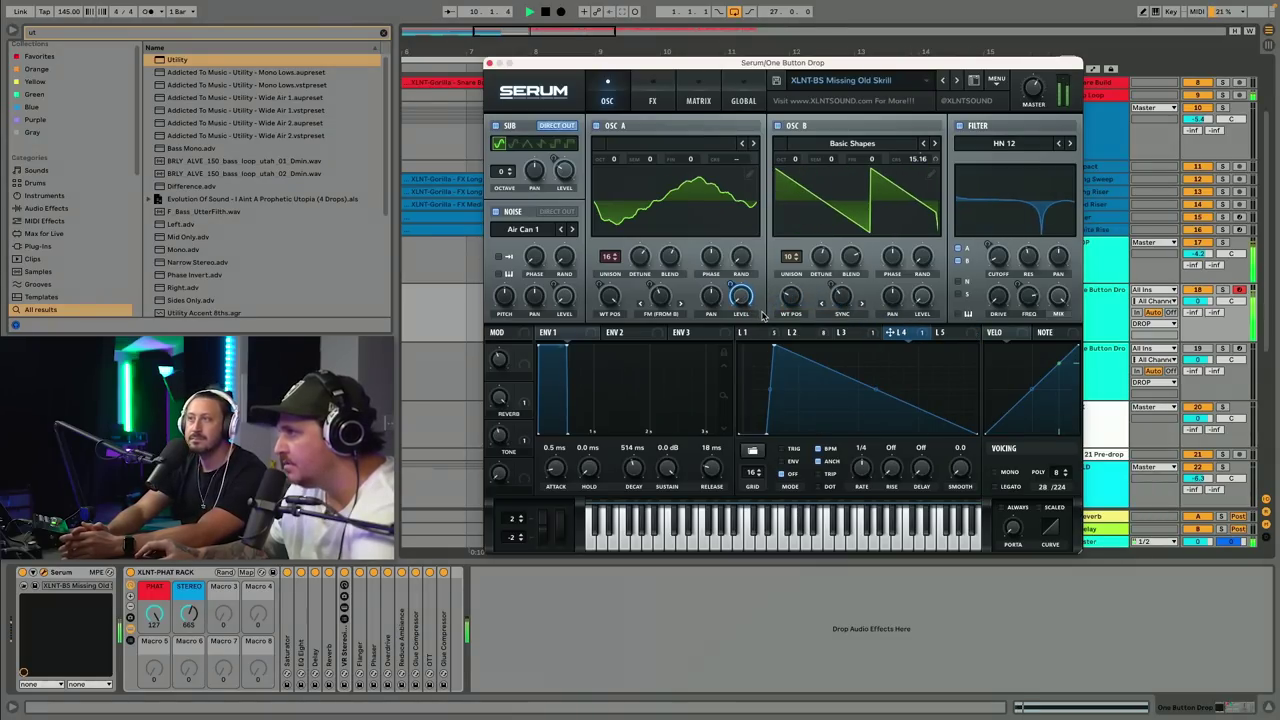
pyautogui.press('space')
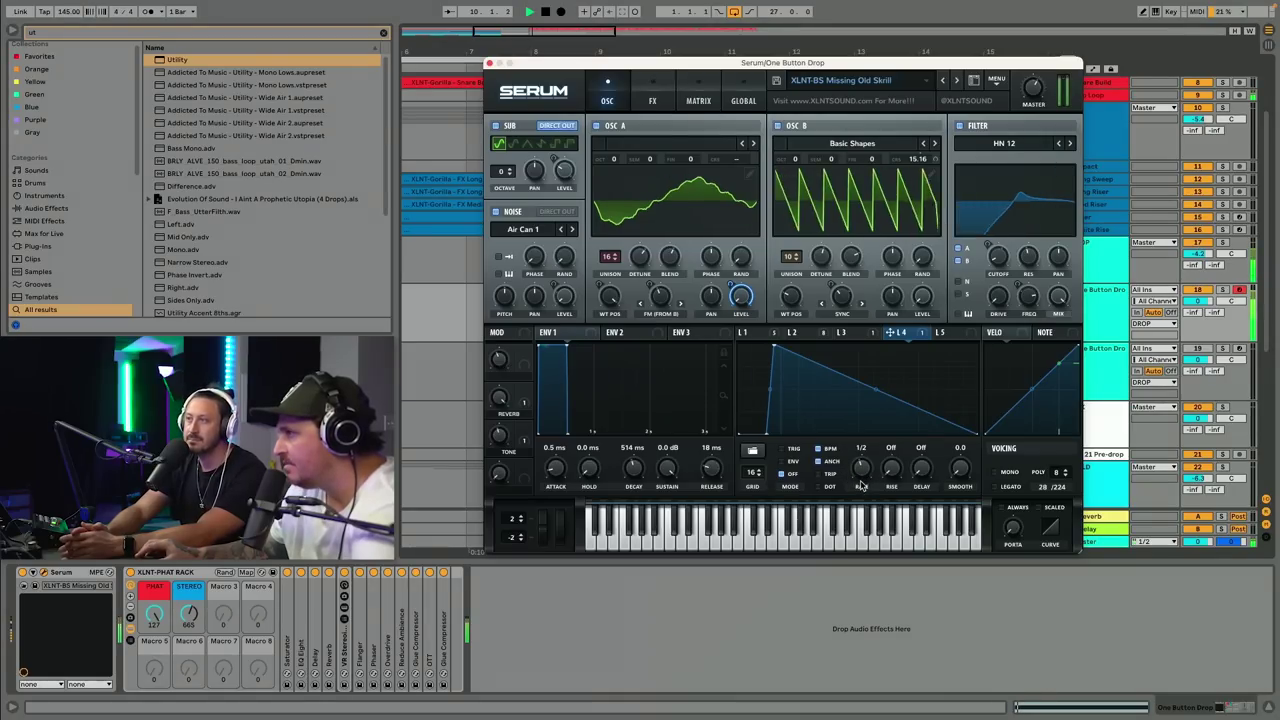
# Move LFO 4's peak past mid-cycle and delay its rise to shortly before the peak, auditioning the changes
pyautogui.moveTo(773, 347); pyautogui.dragTo(862, 322)
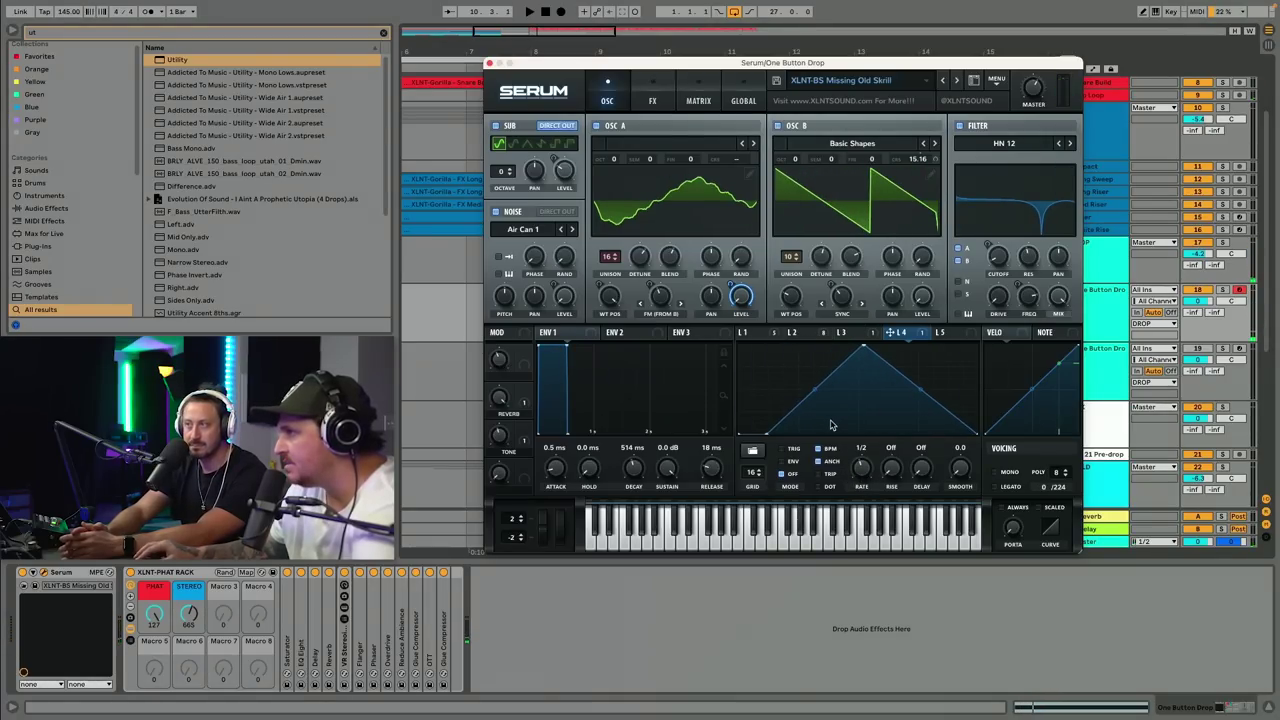
pyautogui.moveTo(787, 390); pyautogui.dragTo(843, 440)
pyautogui.press('space')
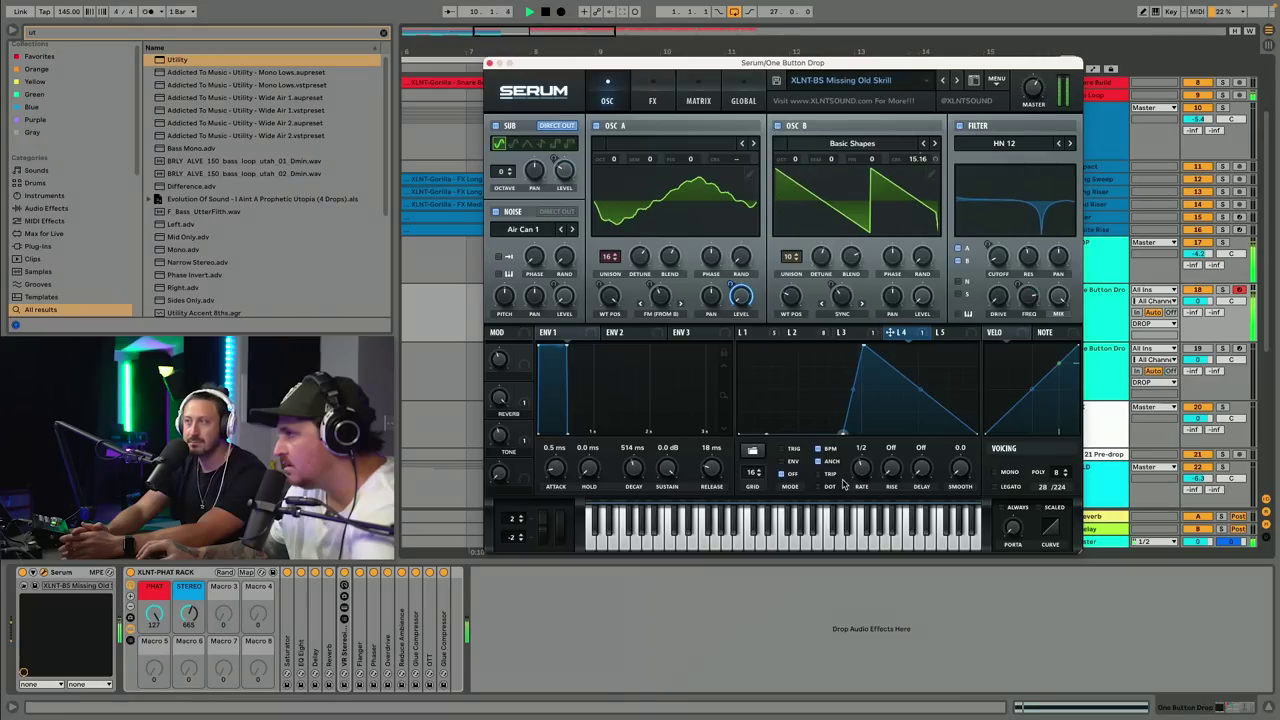
pyautogui.press('space')
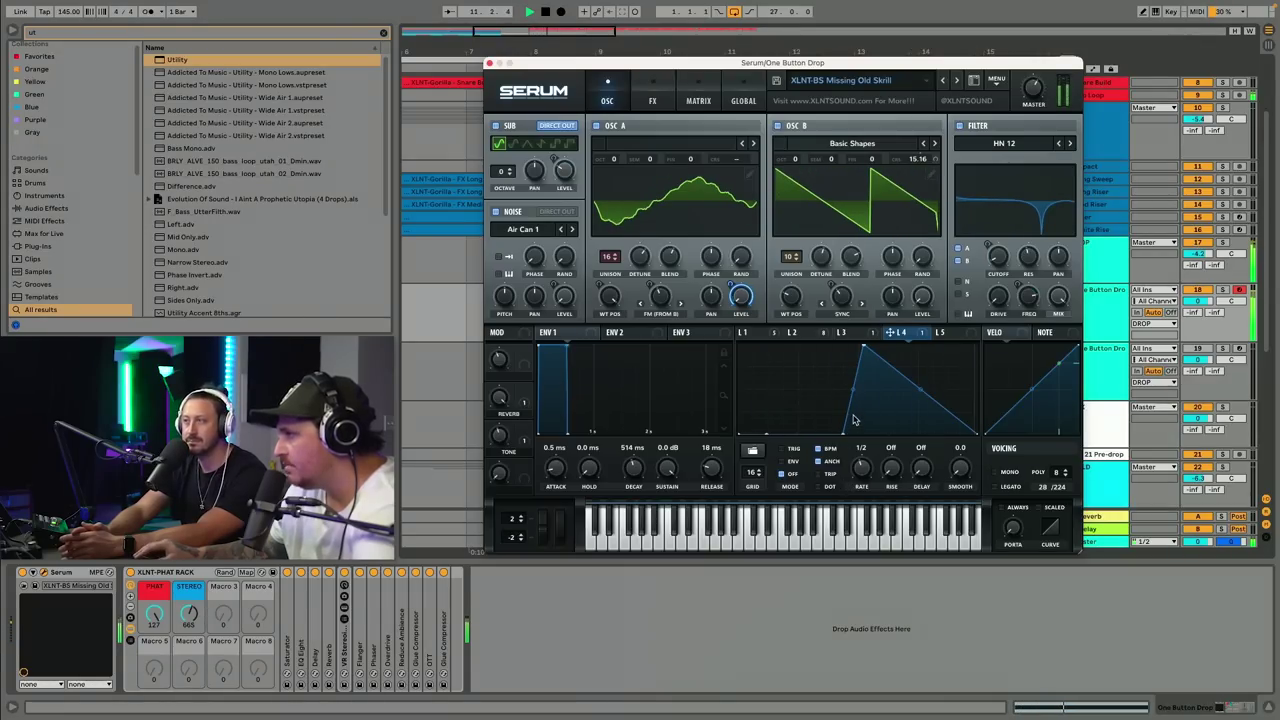
pyautogui.moveTo(866, 352); pyautogui.dragTo(892, 348)
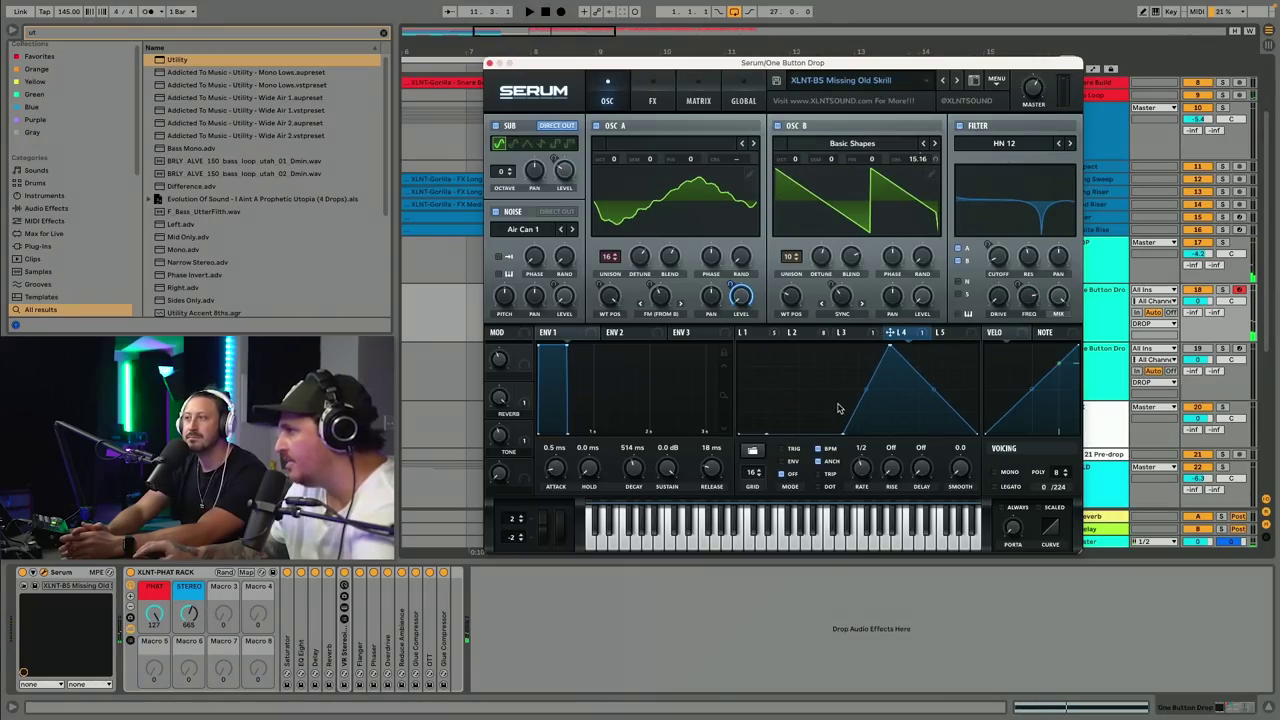
# Move LFO 4's peak to about a quarter of the cycle, start its rise at the very beginning and bend the rise inward
pyautogui.moveTo(841, 437); pyautogui.dragTo(765, 434)
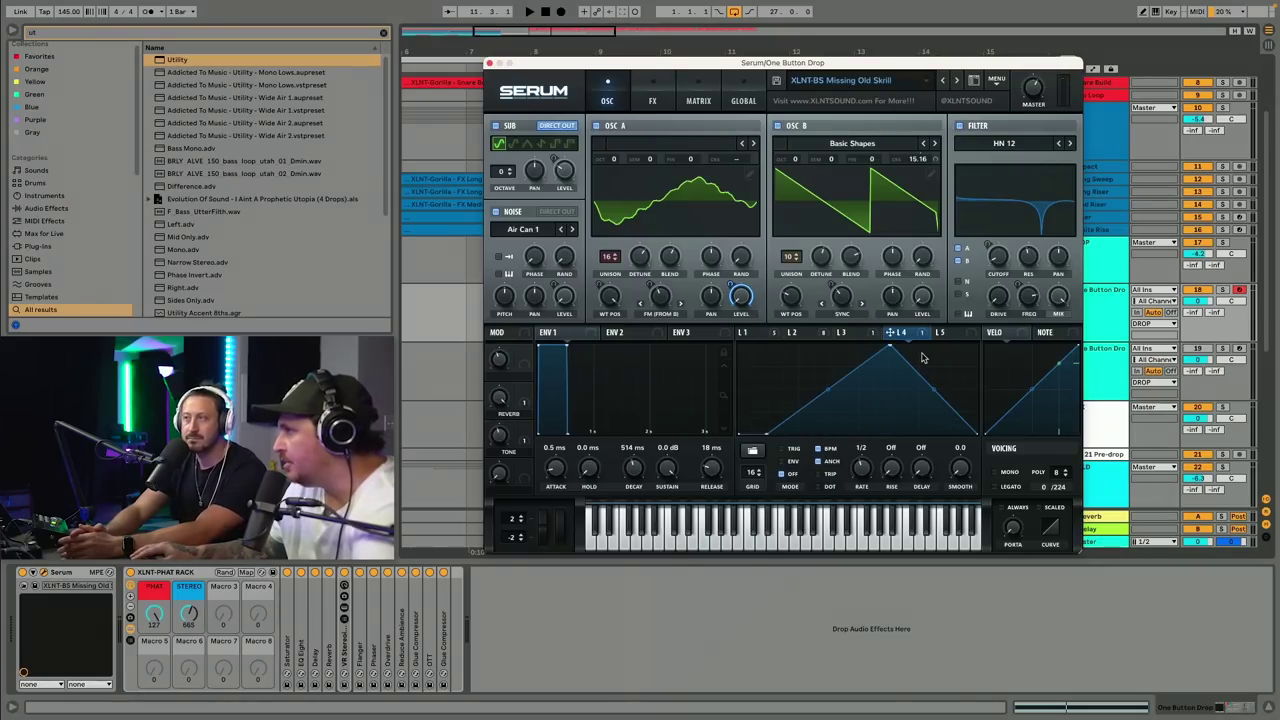
pyautogui.moveTo(896, 352); pyautogui.dragTo(793, 346)
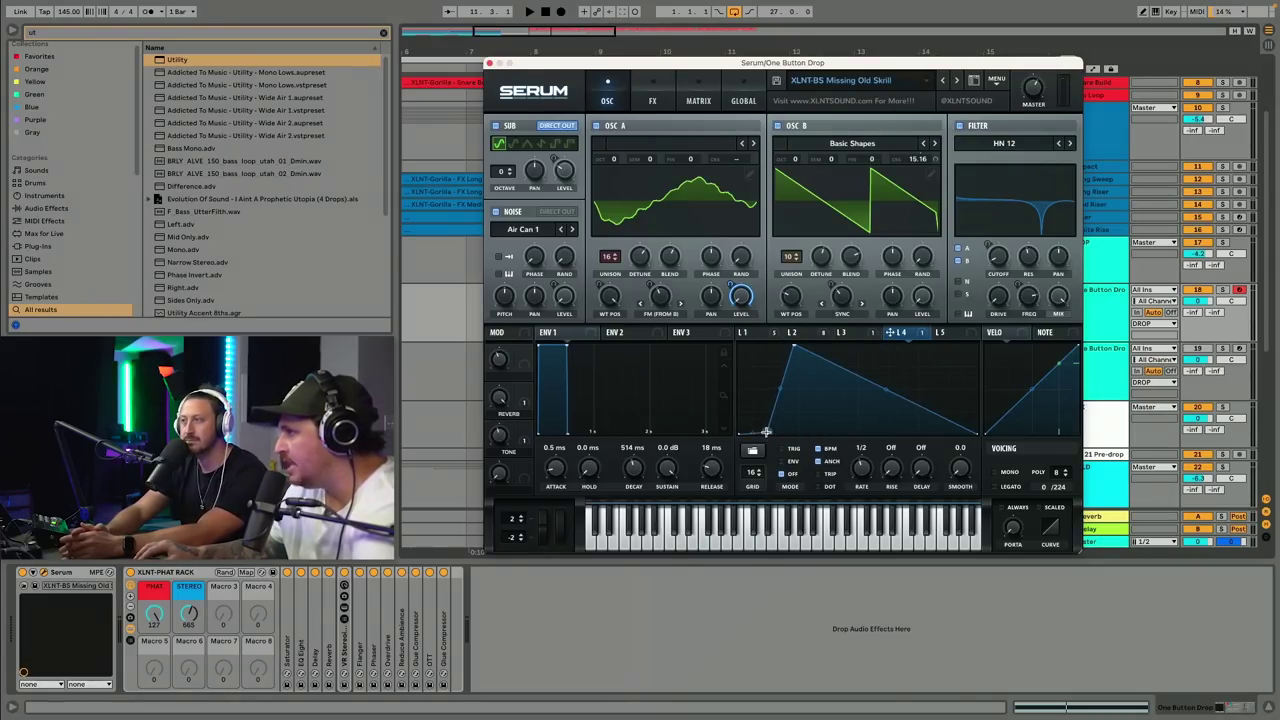
pyautogui.moveTo(766, 432); pyautogui.dragTo(739, 434)
pyautogui.moveTo(765, 389); pyautogui.dragTo(765, 394)
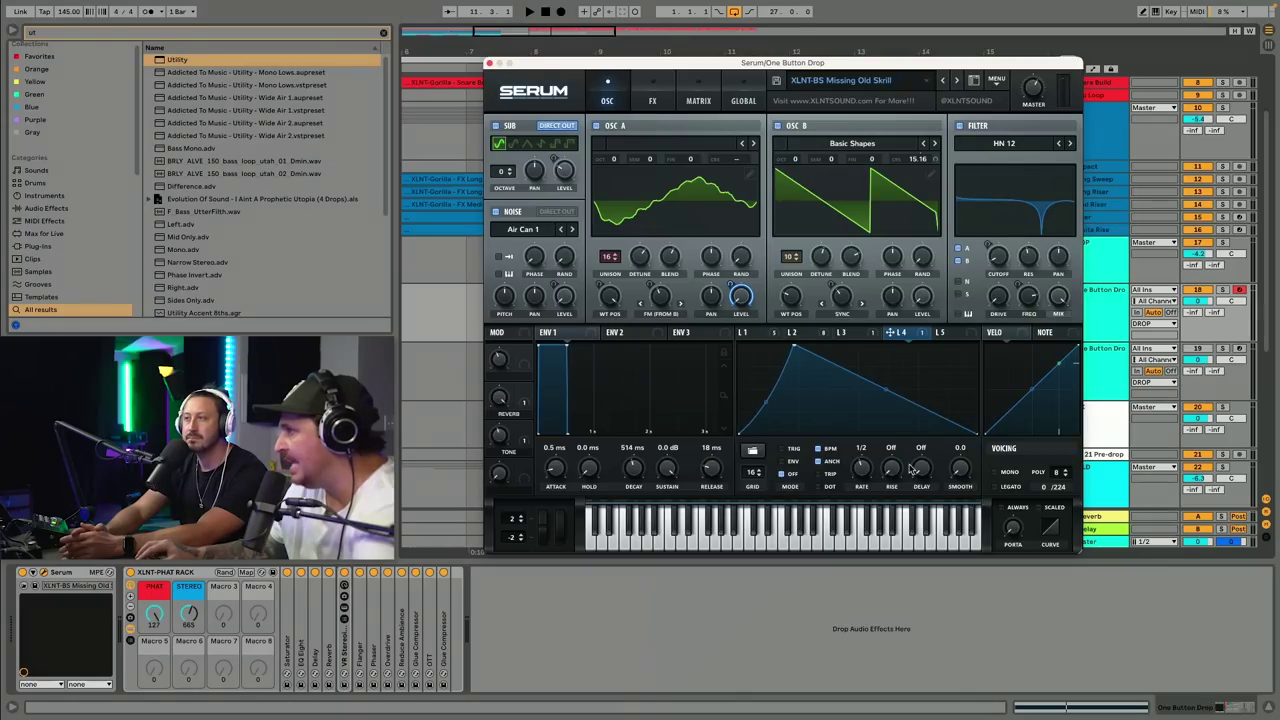
# Set LFO 4's delay to 1/4 and its mode to Trig, and widen its peak into a short plateau with a curved fall
pyautogui.moveTo(925, 467); pyautogui.dragTo(925, 432)
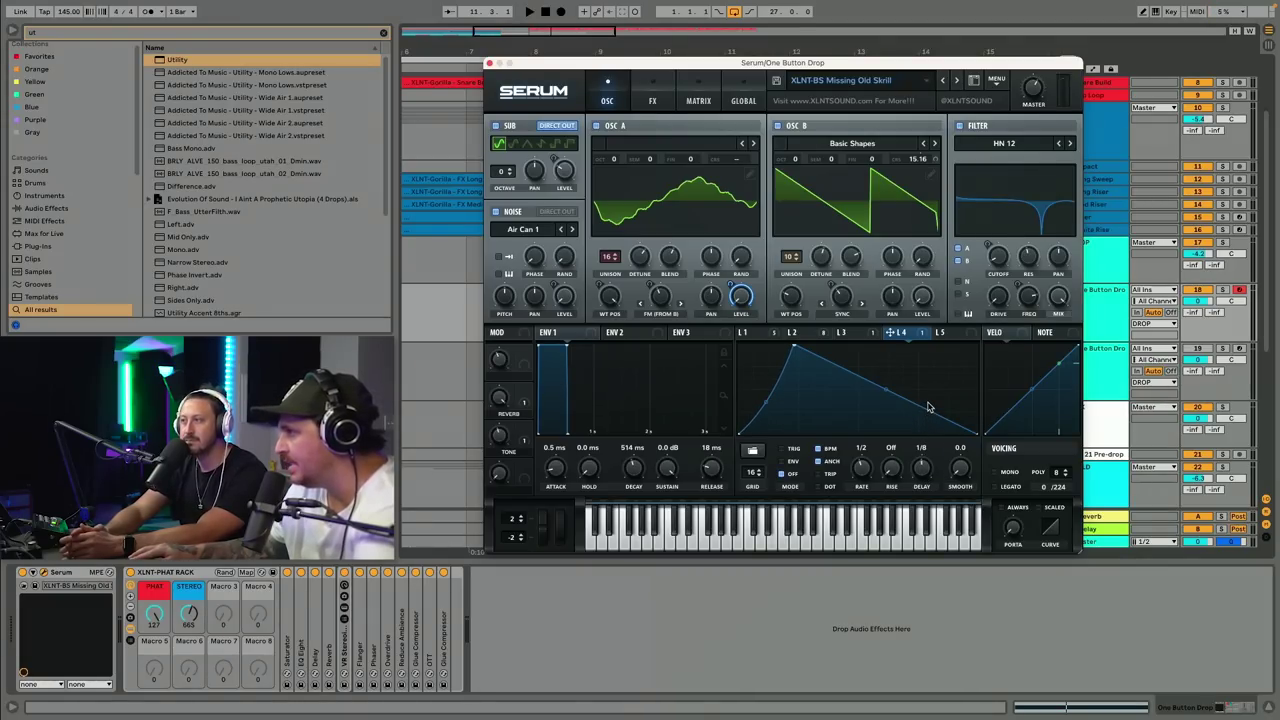
pyautogui.press('space')
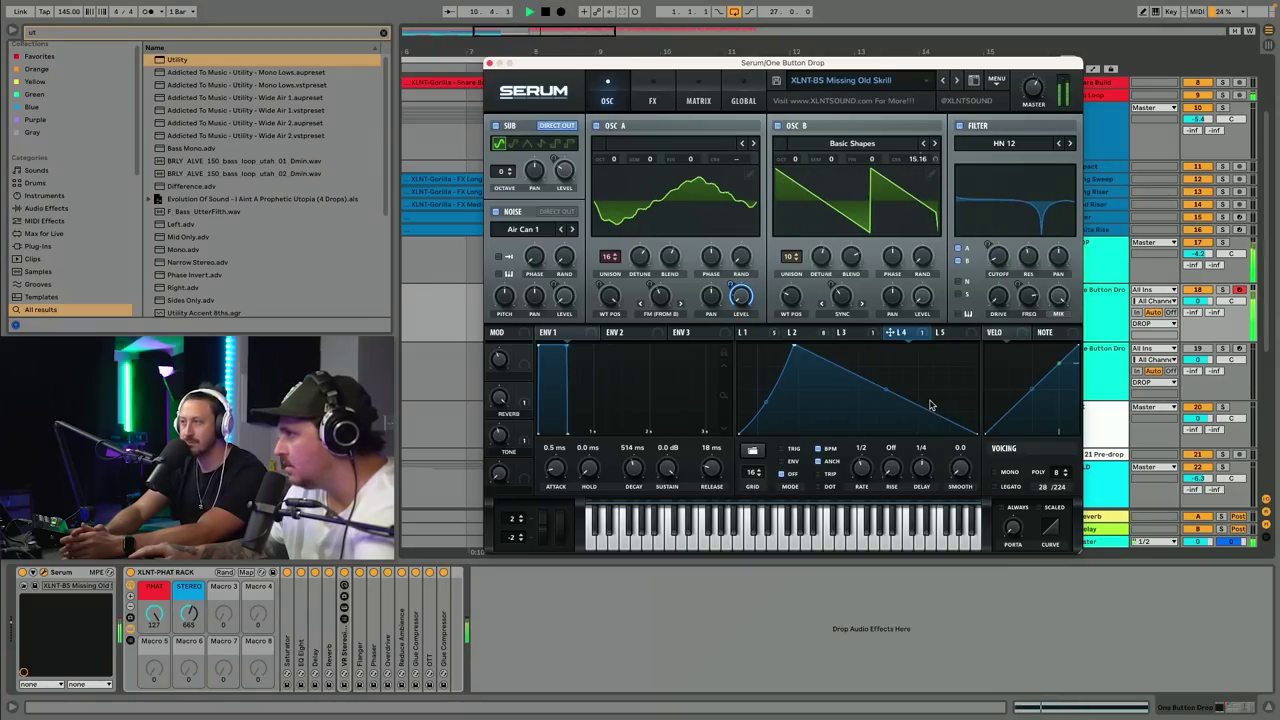
pyautogui.doubleClick(886, 435)
pyautogui.moveTo(886, 435); pyautogui.dragTo(975, 432)
pyautogui.moveTo(903, 397); pyautogui.dragTo(860, 356)
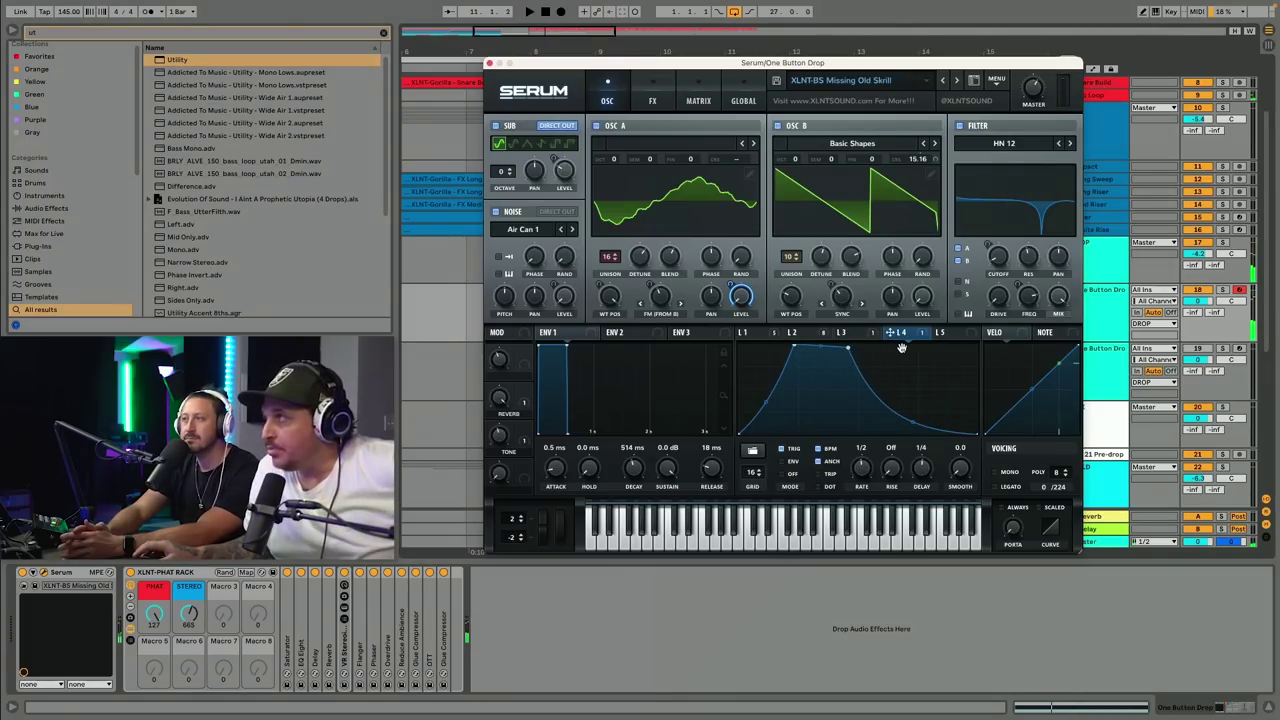
# Compare LFO 2's shape and modulation destinations with those of LFO 4
pyautogui.click(793, 332)
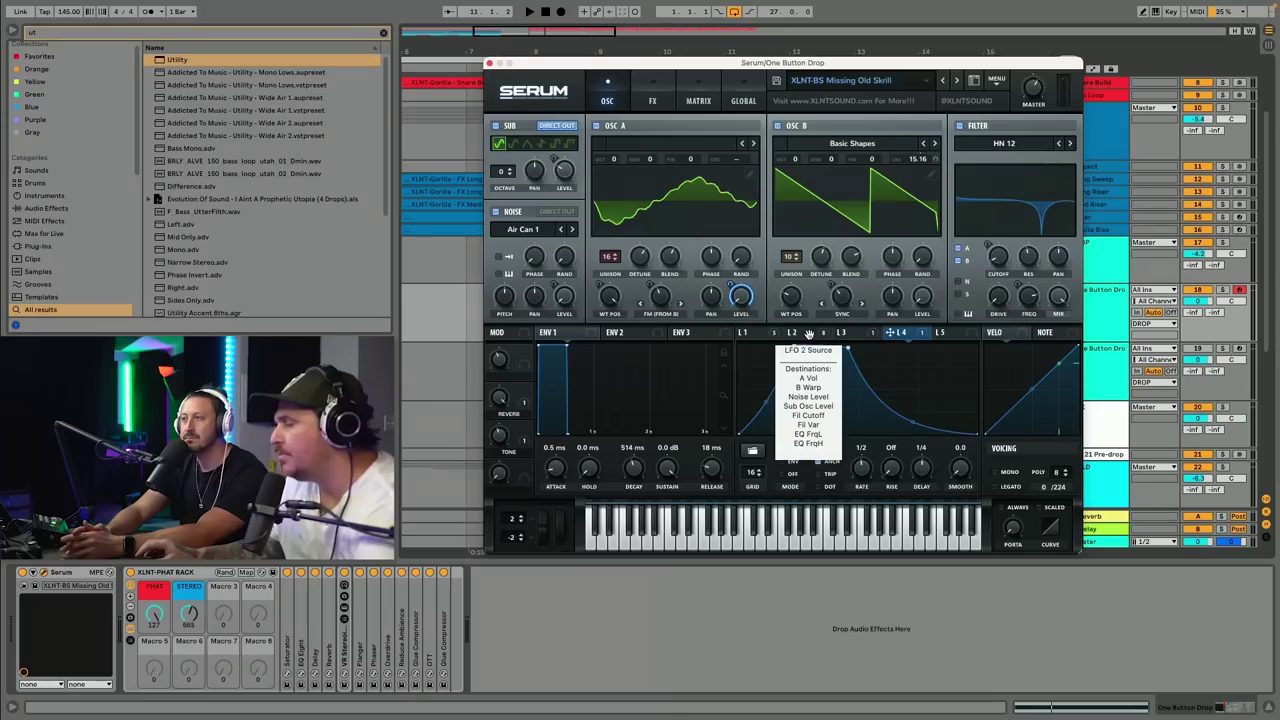
pyautogui.click(800, 333)
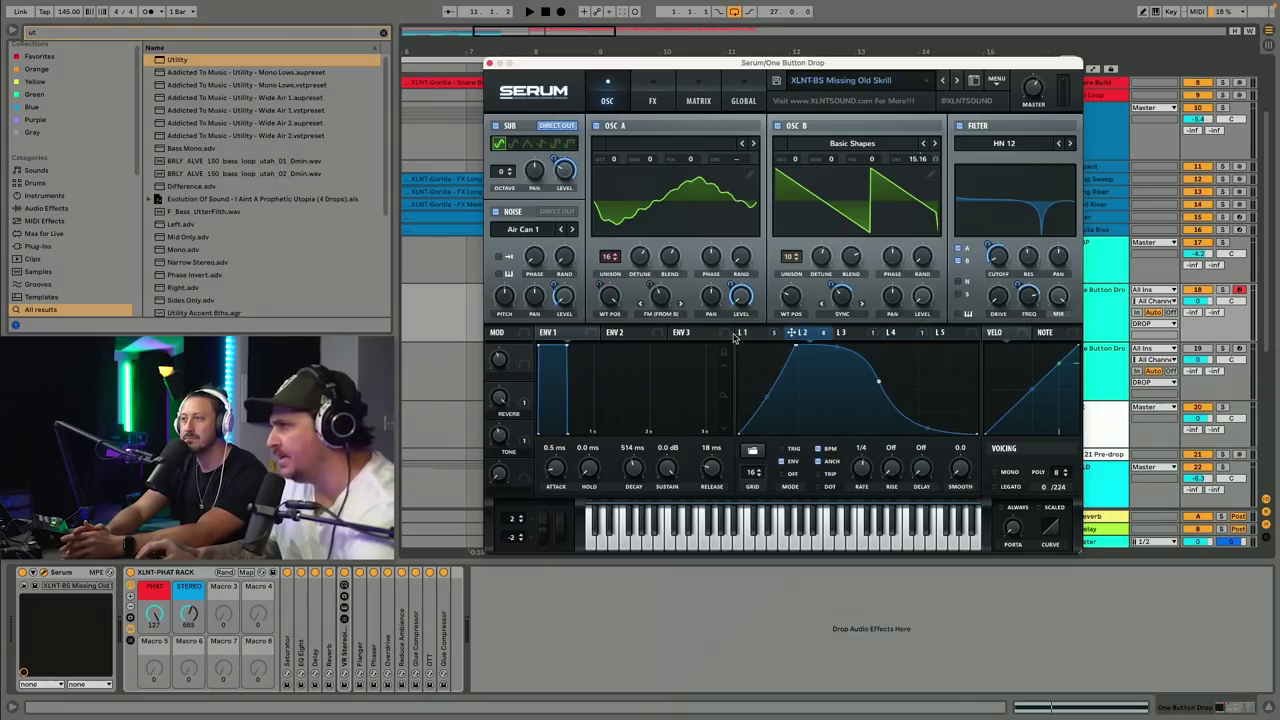
pyautogui.click(911, 338)
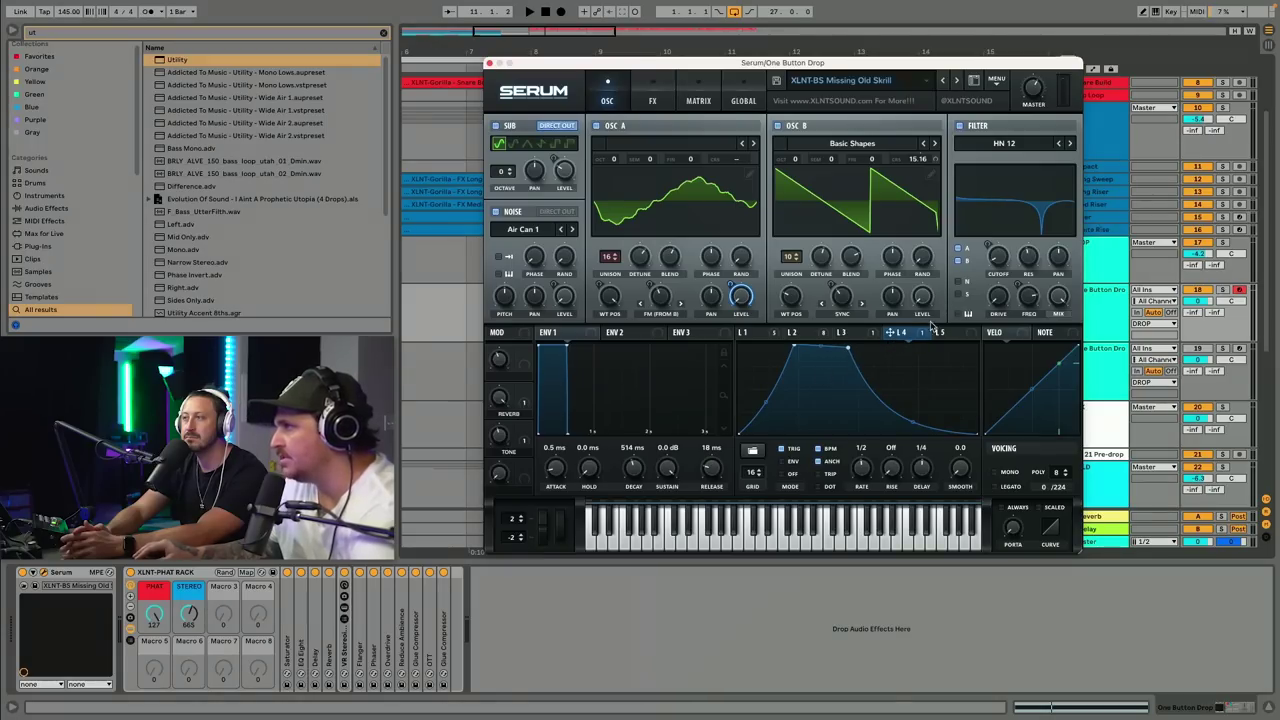
pyautogui.click(841, 333)
pyautogui.click(803, 333)
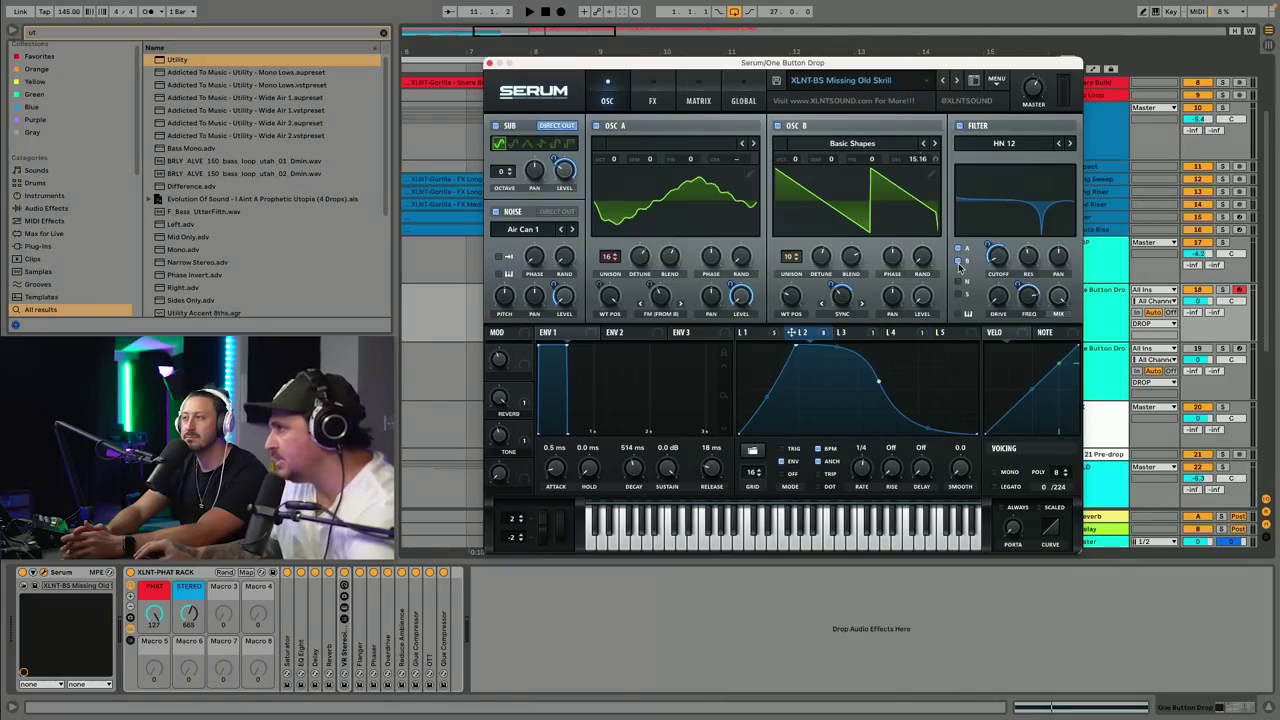
# Assign LFO 4 to the filter's cutoff and set the LFO's rate to 1/8 while auditioning
pyautogui.click(921, 336)
pyautogui.moveTo(921, 336); pyautogui.dragTo(987, 249)
pyautogui.press('space')
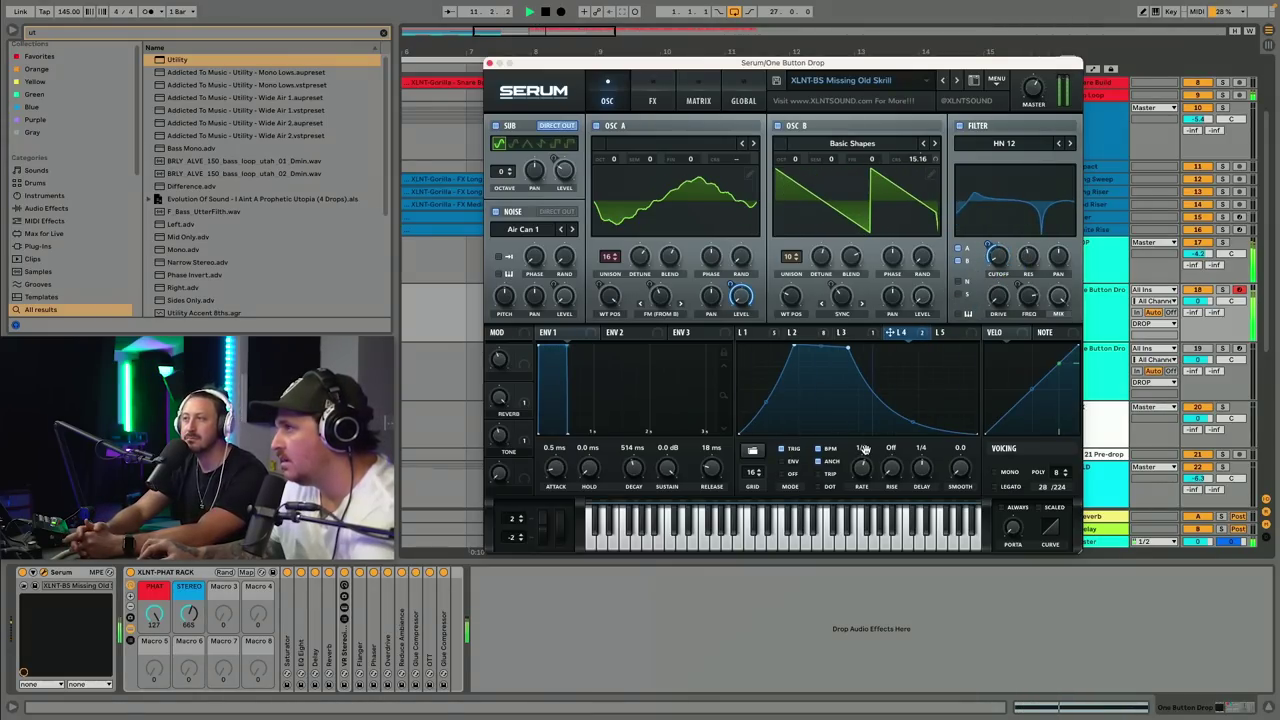
# Assign LFO 4 to the low-band frequency of the EQ effect and set its rate to 1/16
pyautogui.click(652, 100)
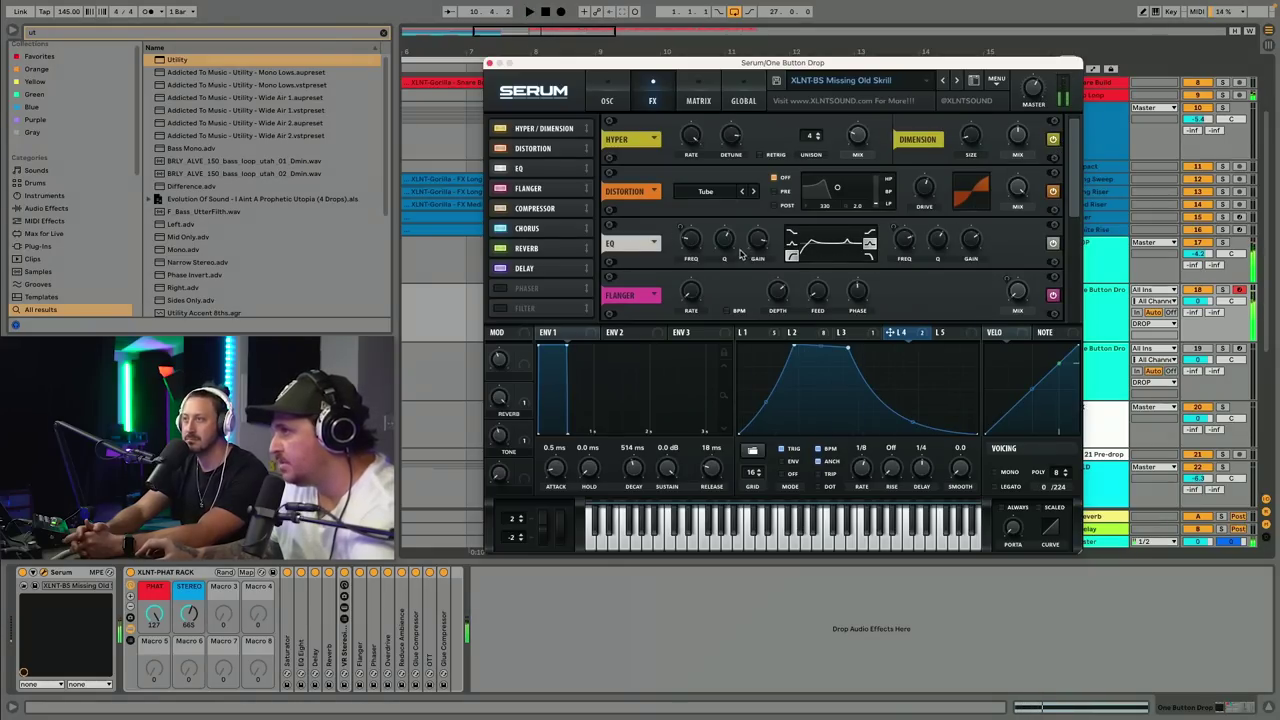
pyautogui.moveTo(890, 332); pyautogui.dragTo(689, 238)
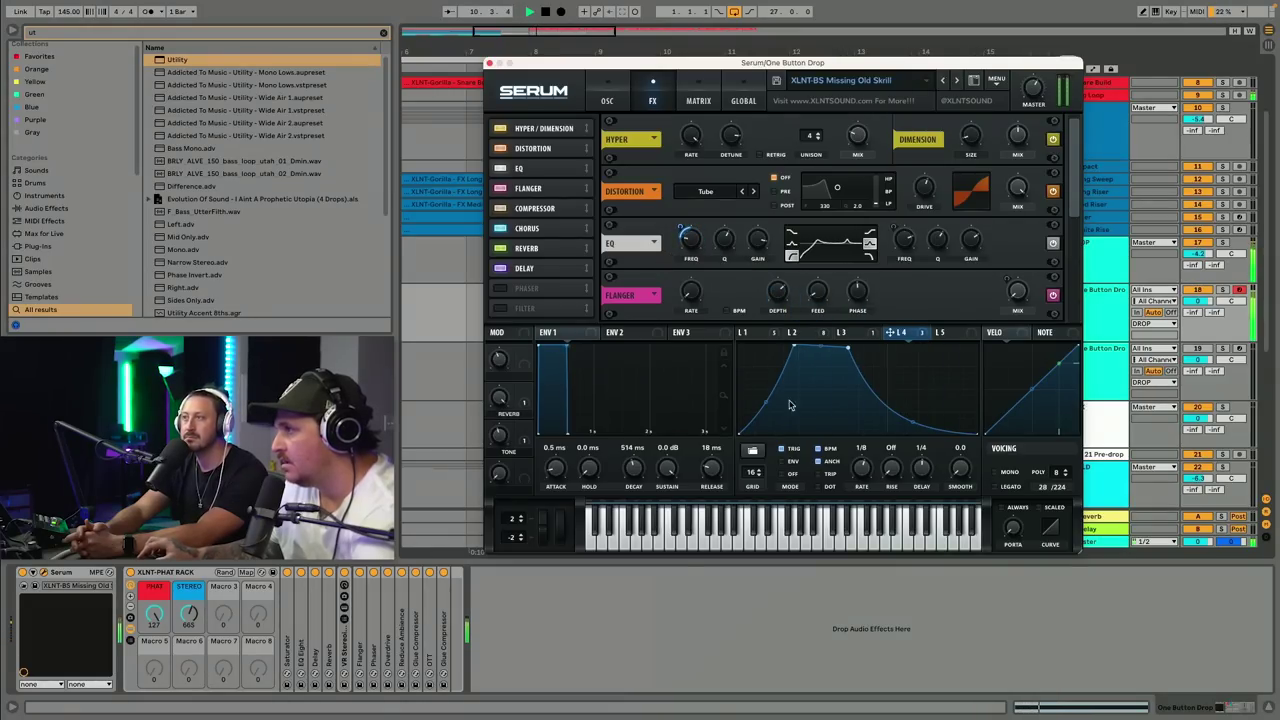
pyautogui.moveTo(861, 448); pyautogui.dragTo(862, 453)
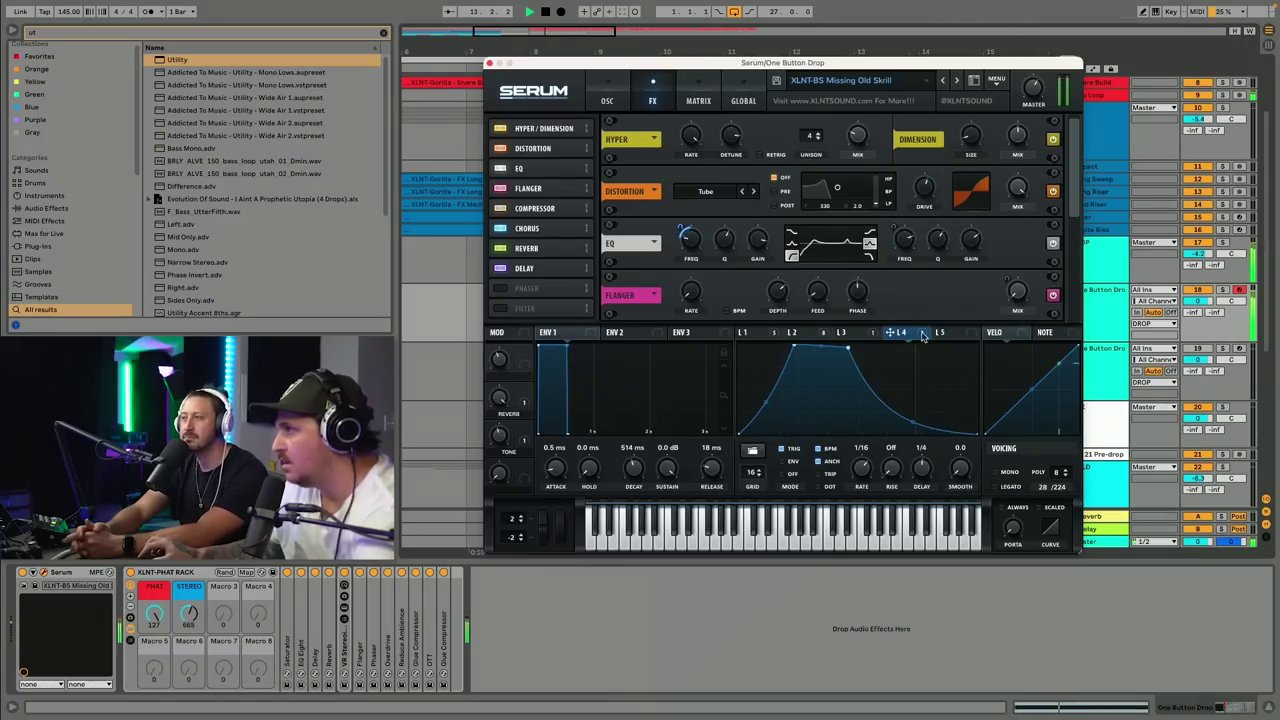
# Try LFO 4 on the EQ's high-band frequency, then remove that modulator
pyautogui.moveTo(922, 336); pyautogui.dragTo(903, 244)
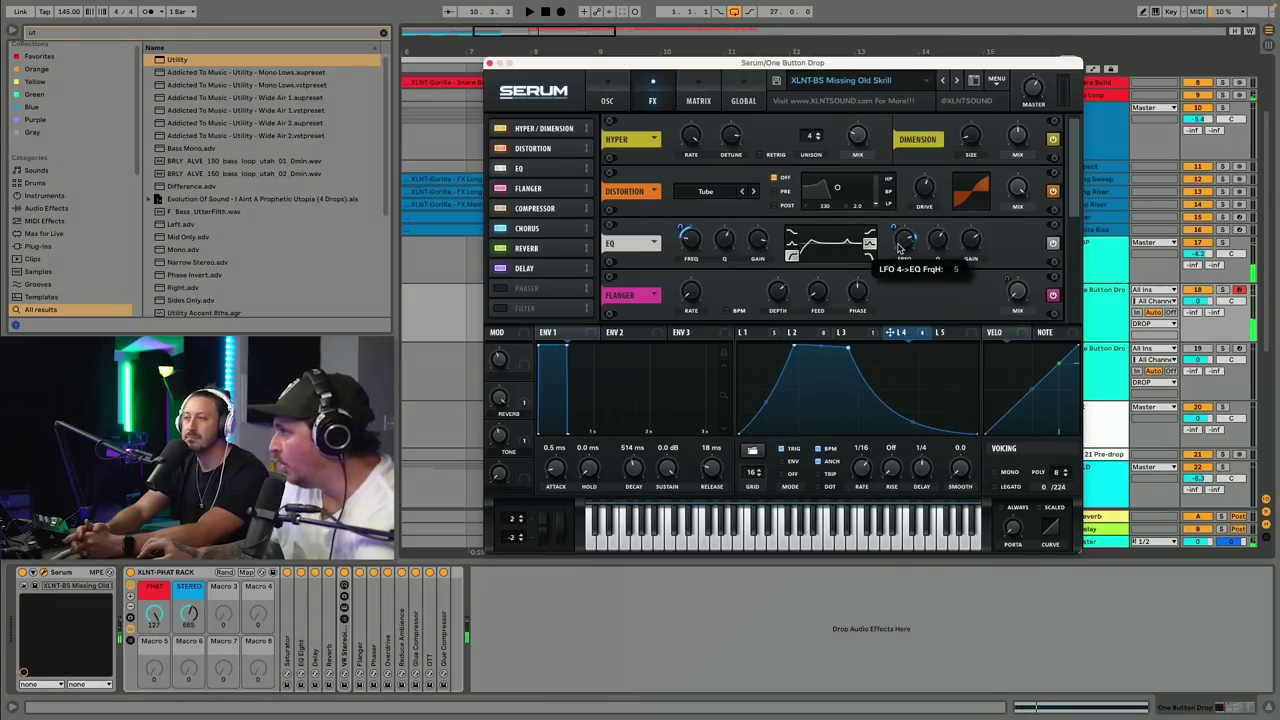
pyautogui.rightClick(903, 244)
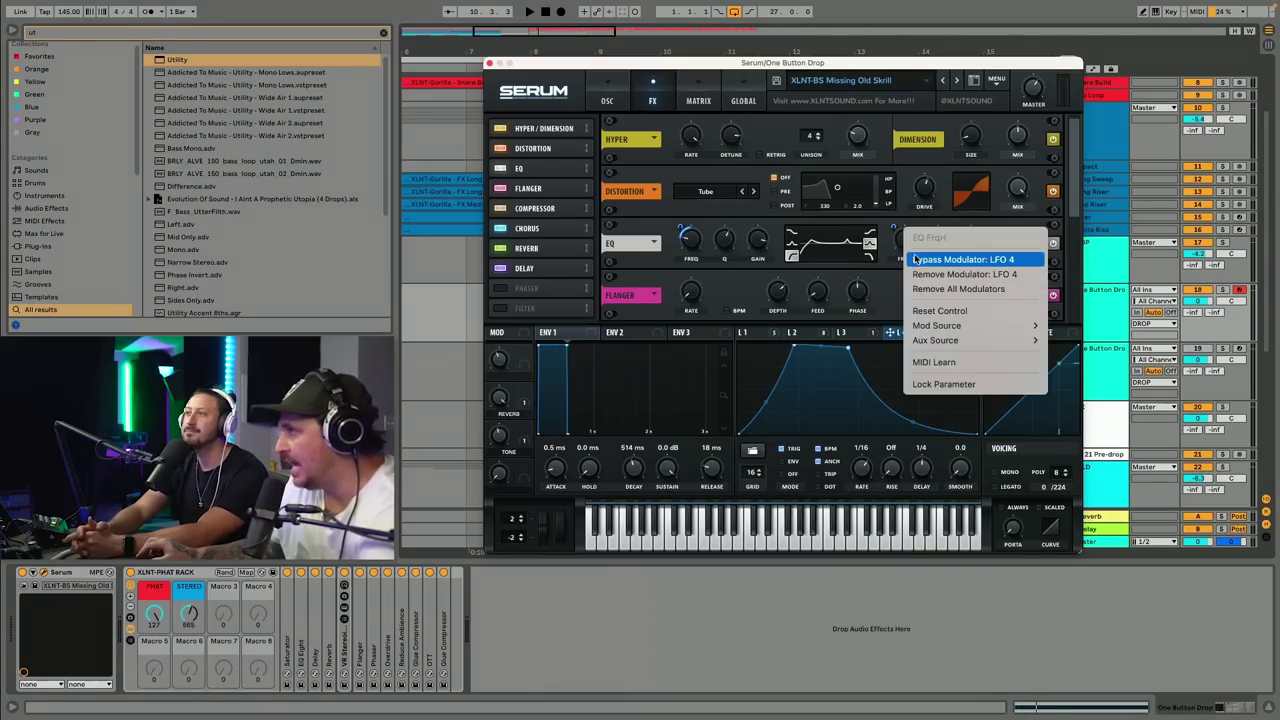
pyautogui.click(924, 275)
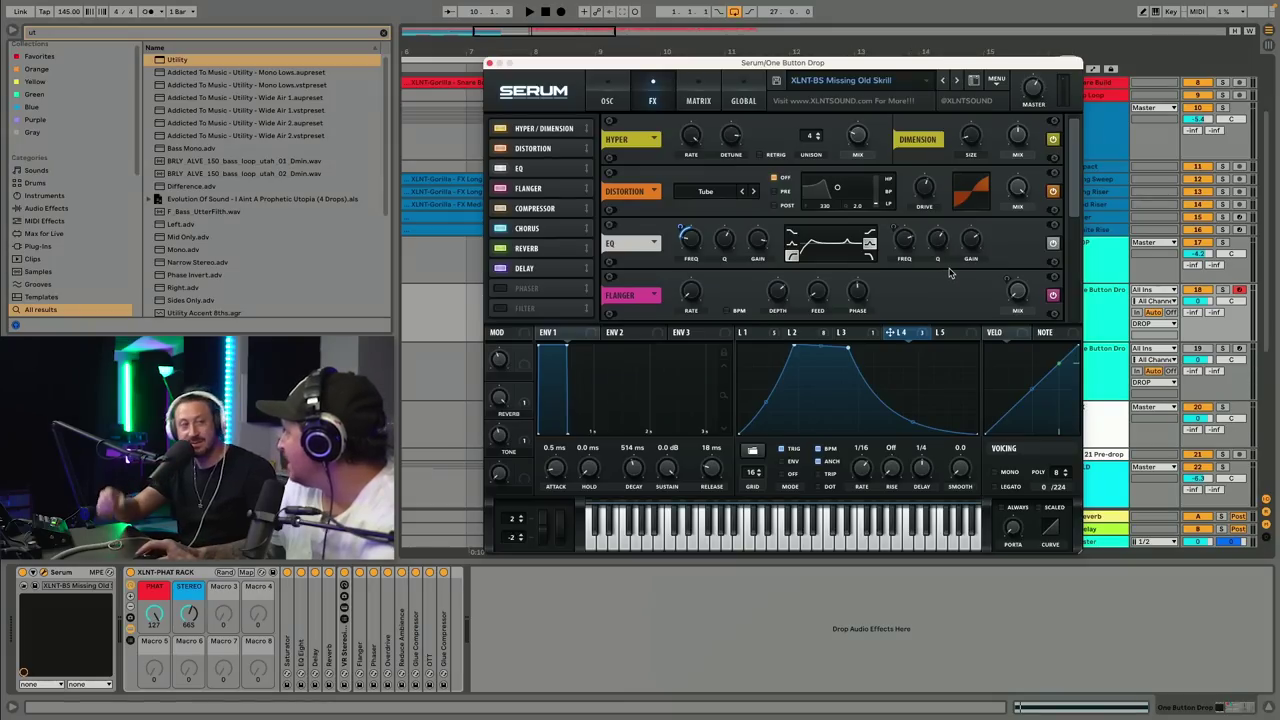
# Redraw LFO 5 as a step that is low for the first half of the cycle and full for the second half
pyautogui.click(945, 332)
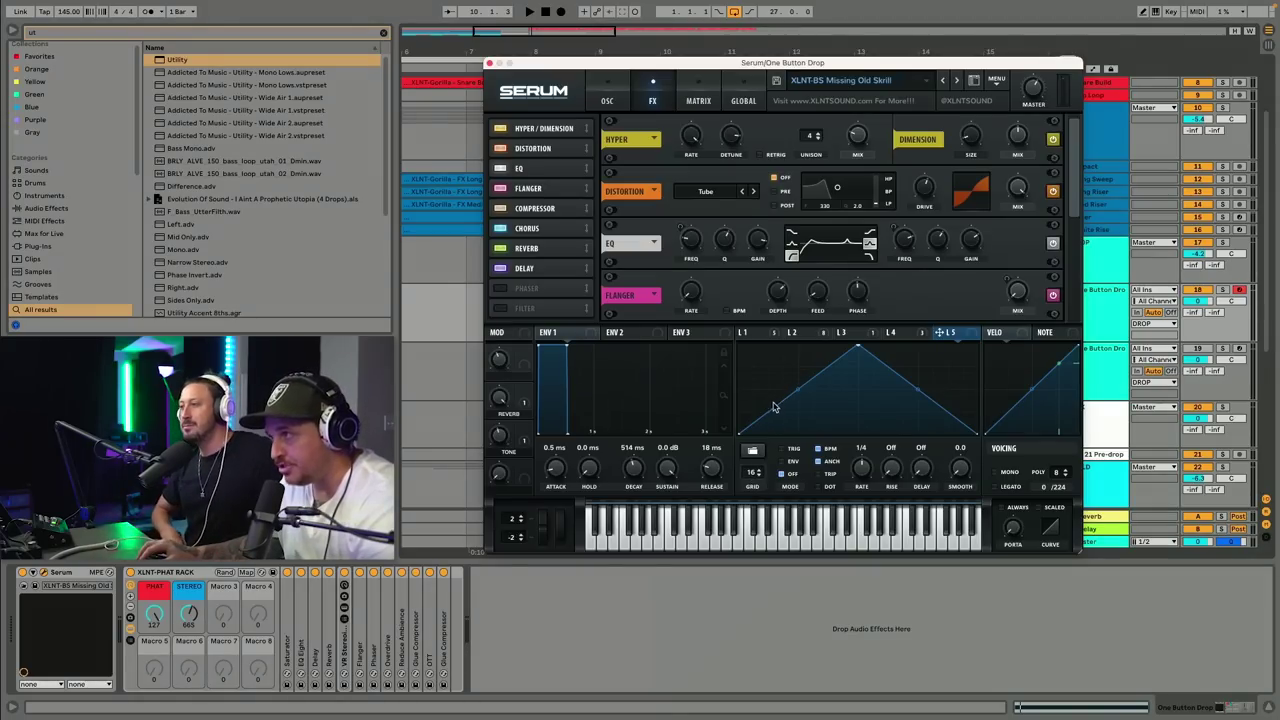
pyautogui.moveTo(758, 452); pyautogui.dragTo(846, 443)
pyautogui.moveTo(886, 400)
pyautogui.mouseDown()
pyautogui.moveTo(880, 332)
pyautogui.moveTo(897, 308)
pyautogui.moveTo(974, 320)
pyautogui.moveTo(868, 337)
pyautogui.mouseUp()
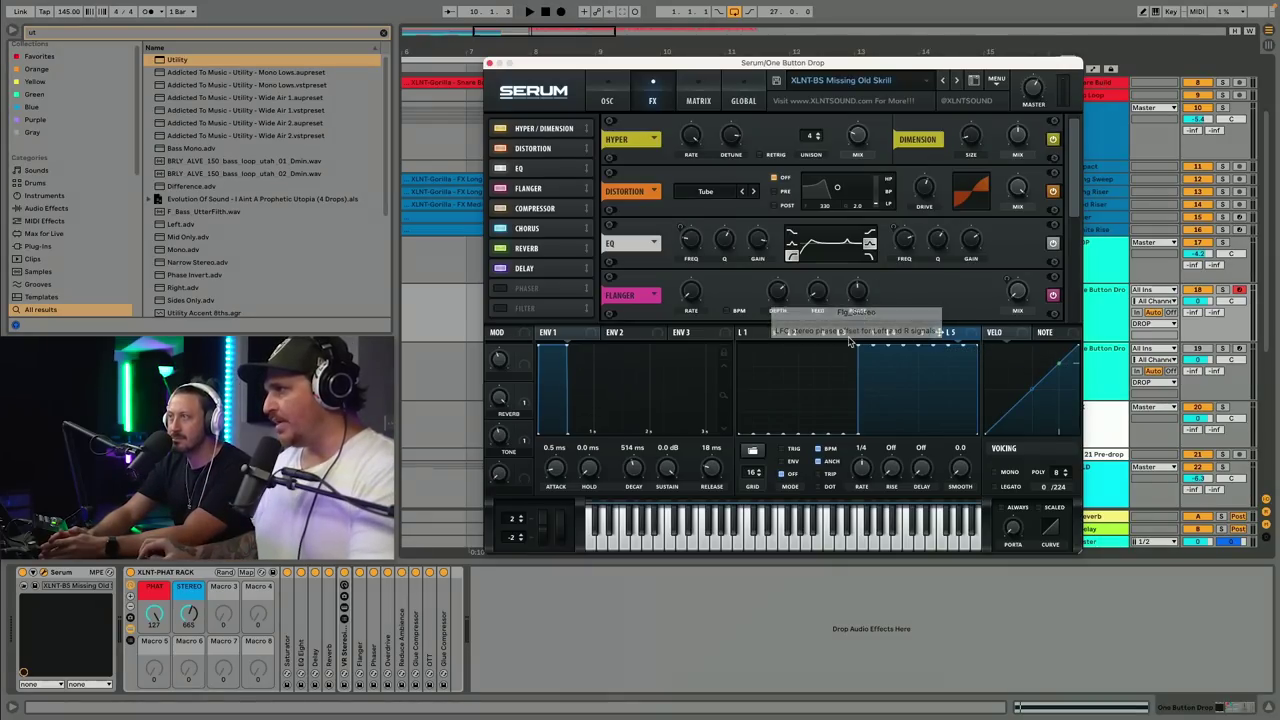
# Assign LFO 5 to the EQ's high-band gain, using Env mode and a delay of 1/4, and audition it
pyautogui.click(896, 334)
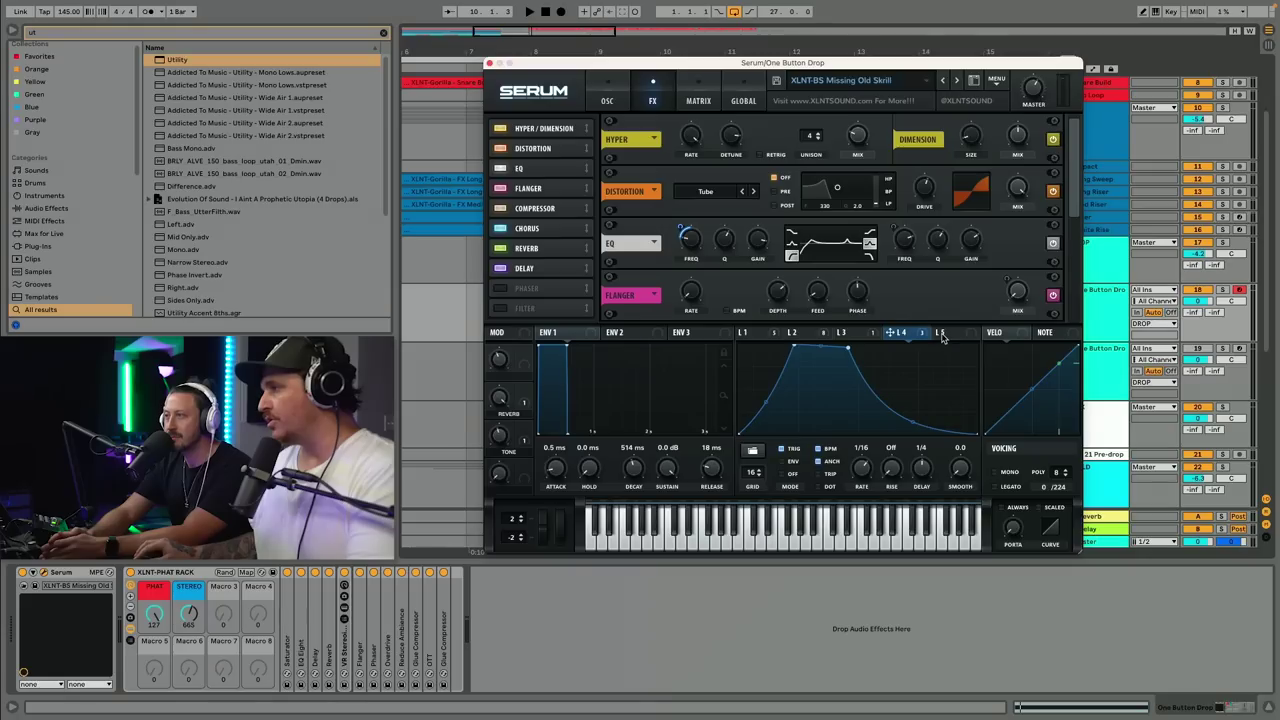
pyautogui.click(942, 336)
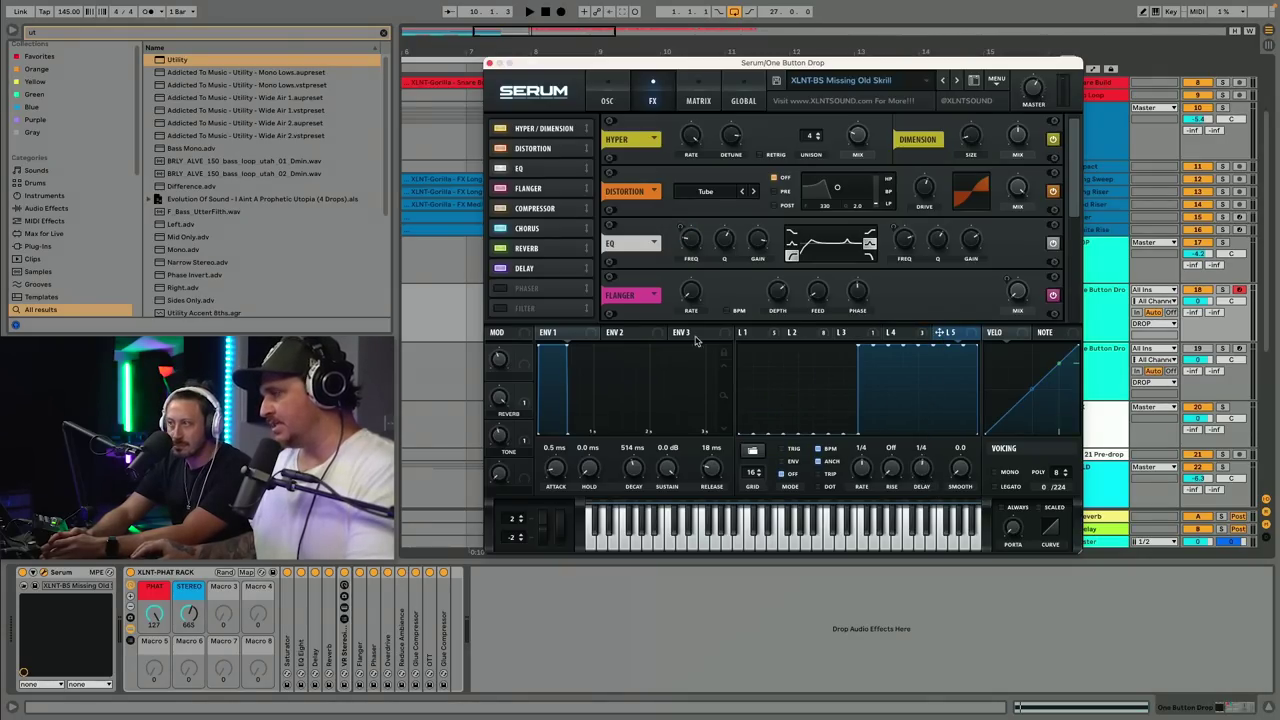
pyautogui.moveTo(975, 272); pyautogui.dragTo(953, 290)
pyautogui.press('space')
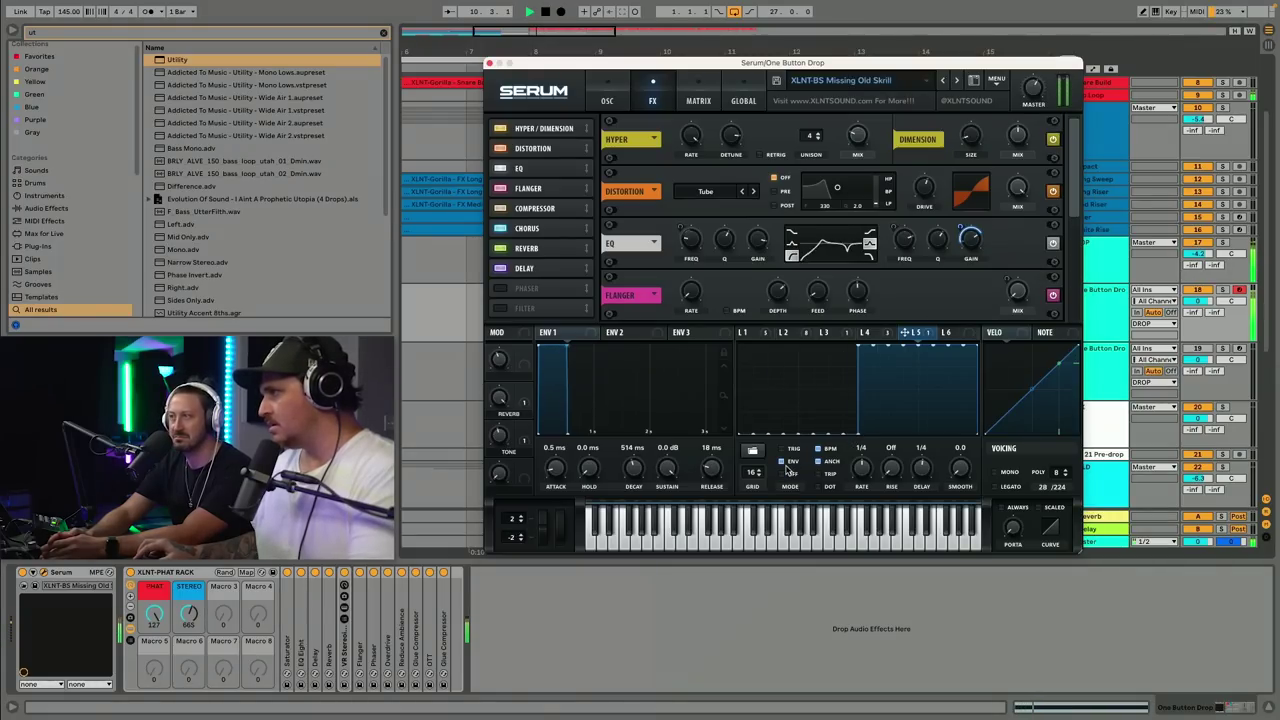
pyautogui.press('space')
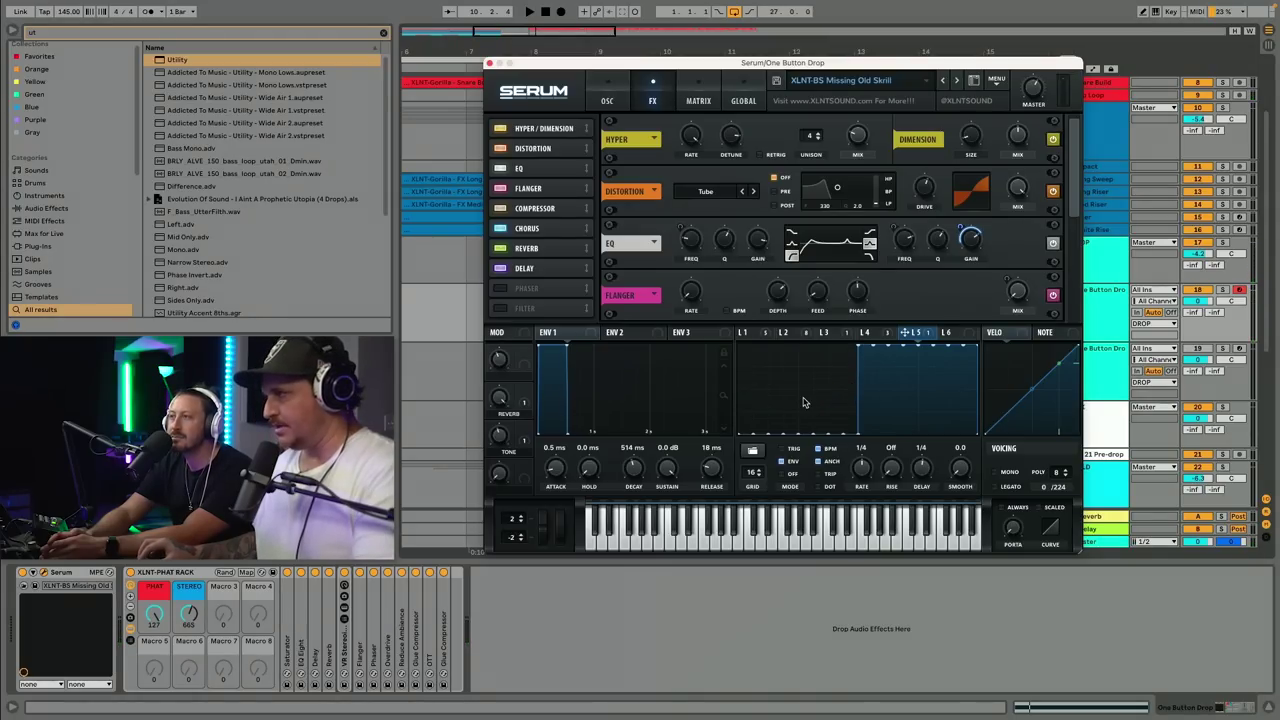
# Extend LFO 5's full-level section back to one grid step after the cycle's start and audition it
pyautogui.moveTo(803, 402); pyautogui.dragTo(738, 450)
pyautogui.press('space')
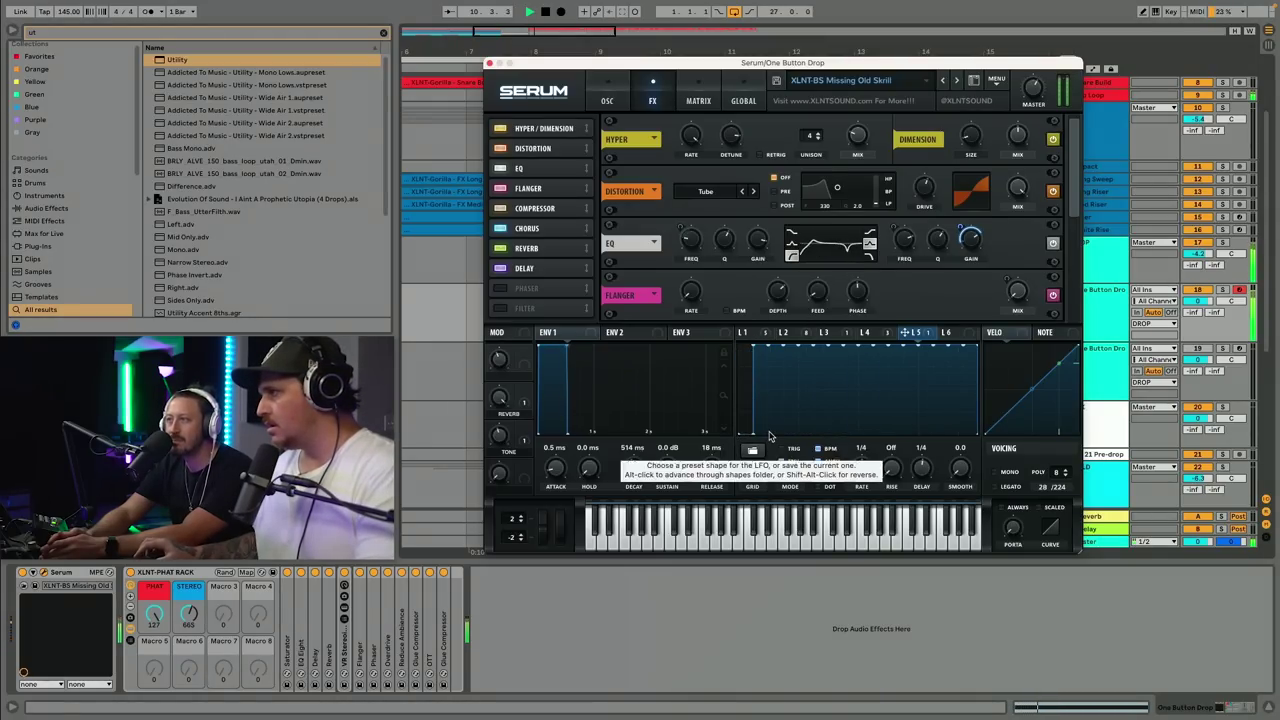
pyautogui.press('space')
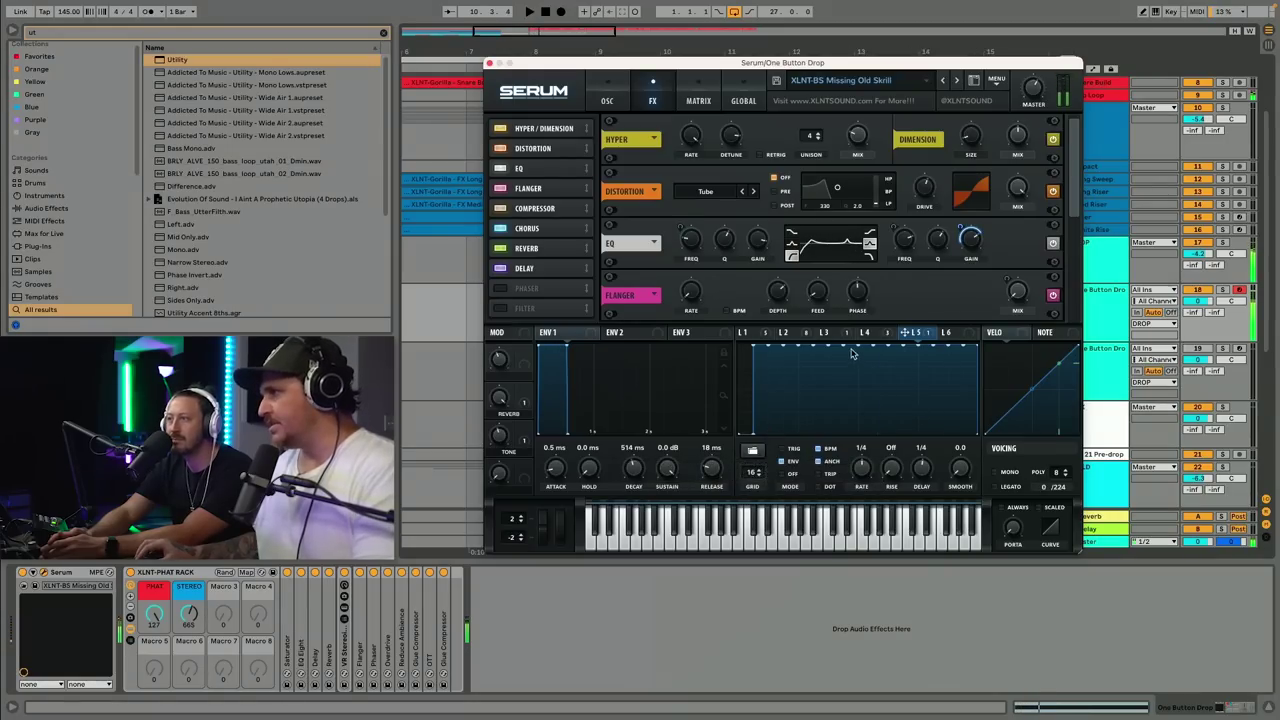
# Review the other LFOs, then assign LFO 4 to the EQ's high-band frequency and audition it
pyautogui.click(842, 338)
pyautogui.click(792, 334)
pyautogui.click(882, 334)
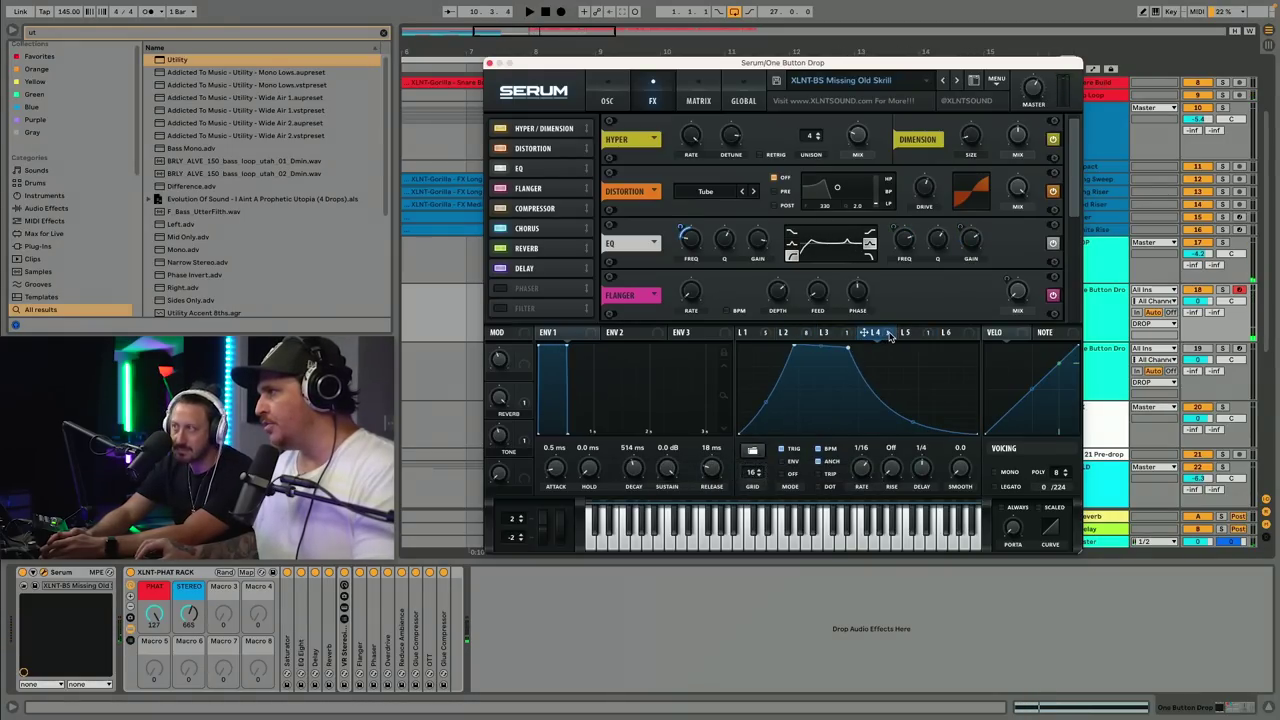
pyautogui.moveTo(890, 336); pyautogui.dragTo(903, 228)
pyautogui.press('space')
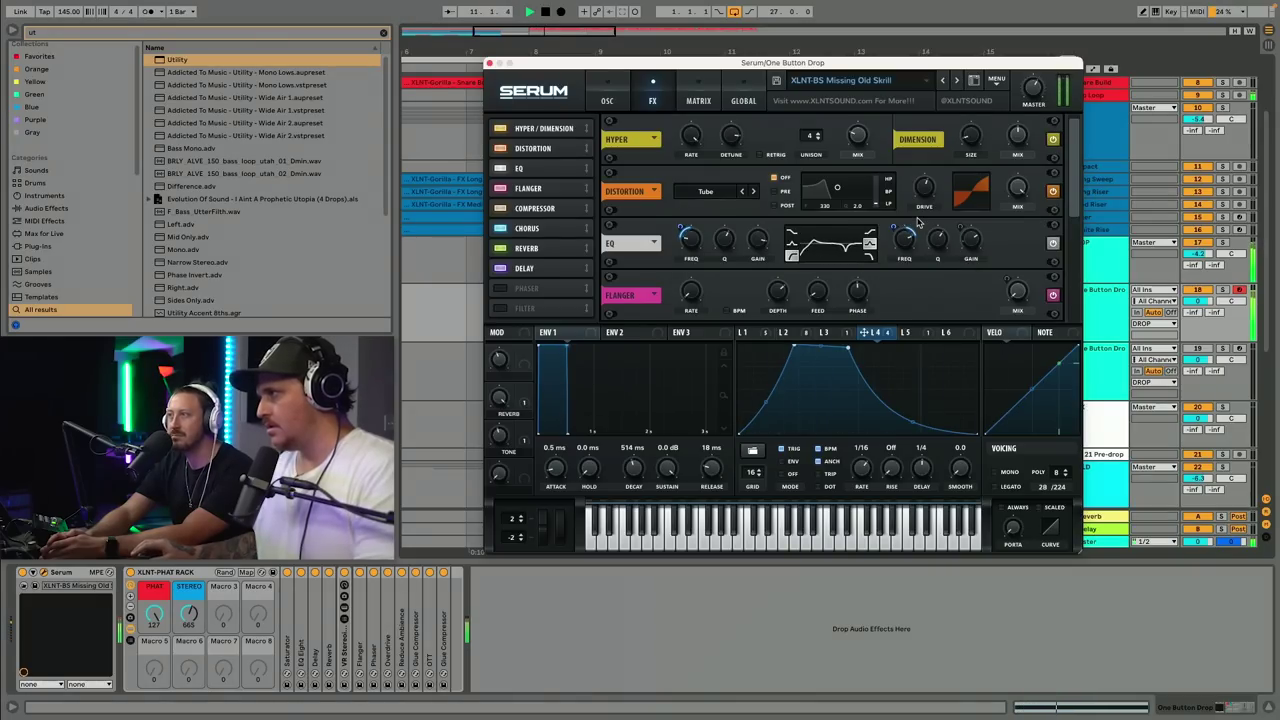
pyautogui.press('space')
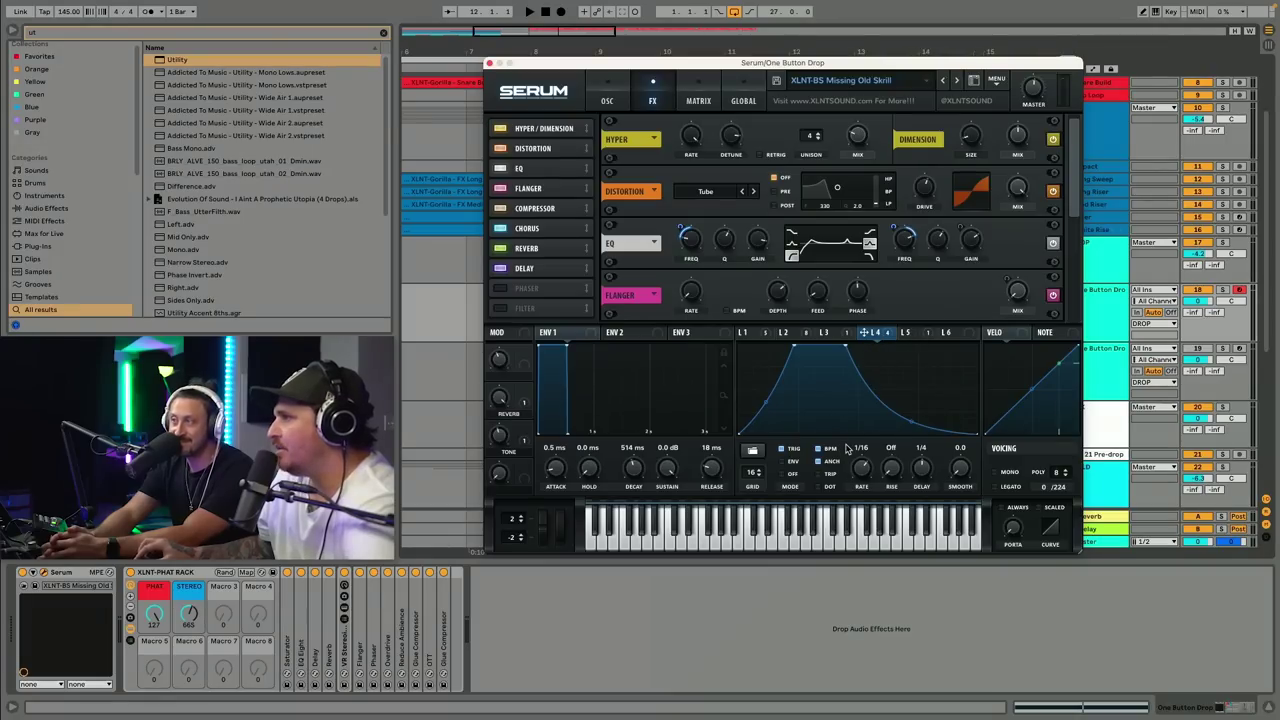
# Load the basic flat 100 shape into LFO 6 and set its rate to 4 bar
pyautogui.click(956, 334)
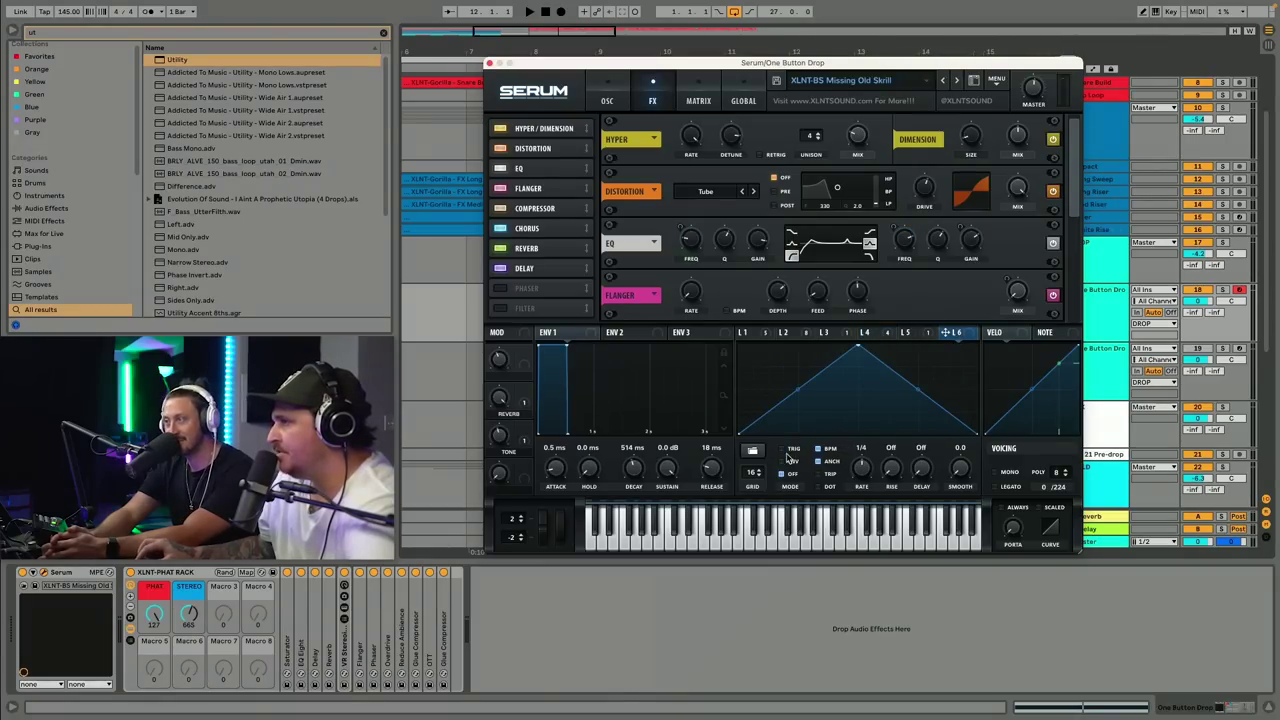
pyautogui.click(753, 452)
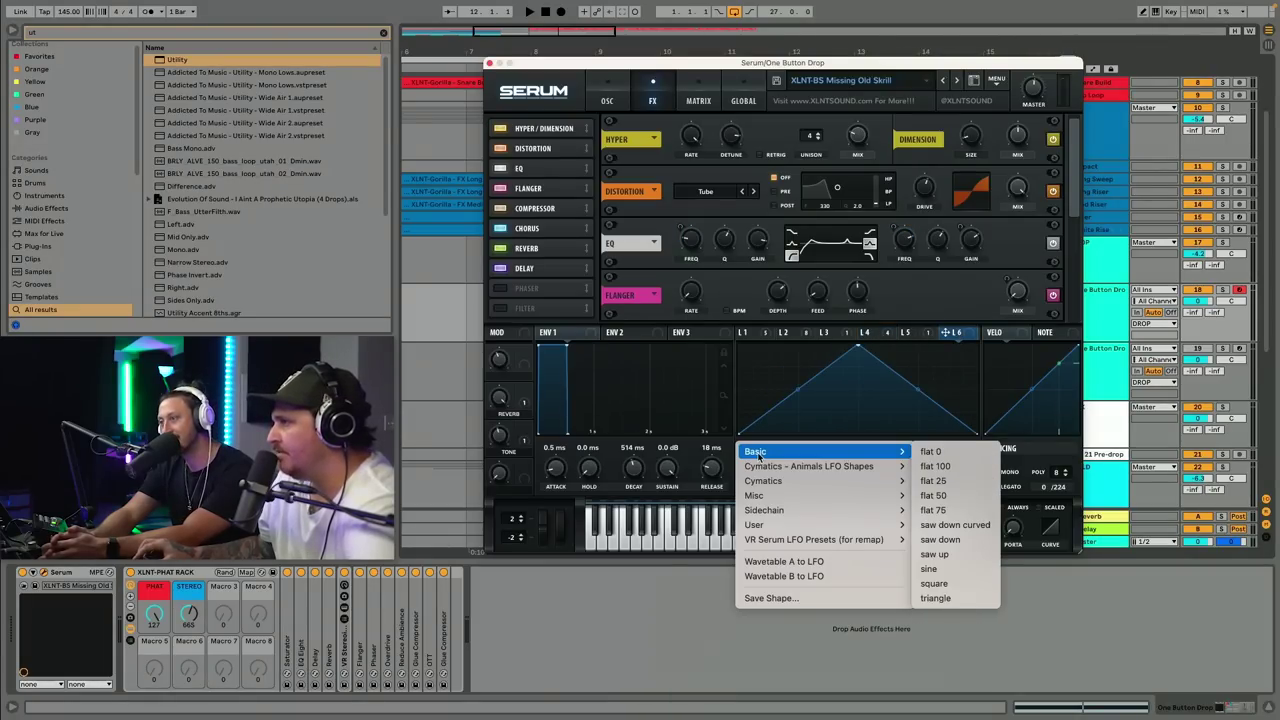
pyautogui.click(940, 466)
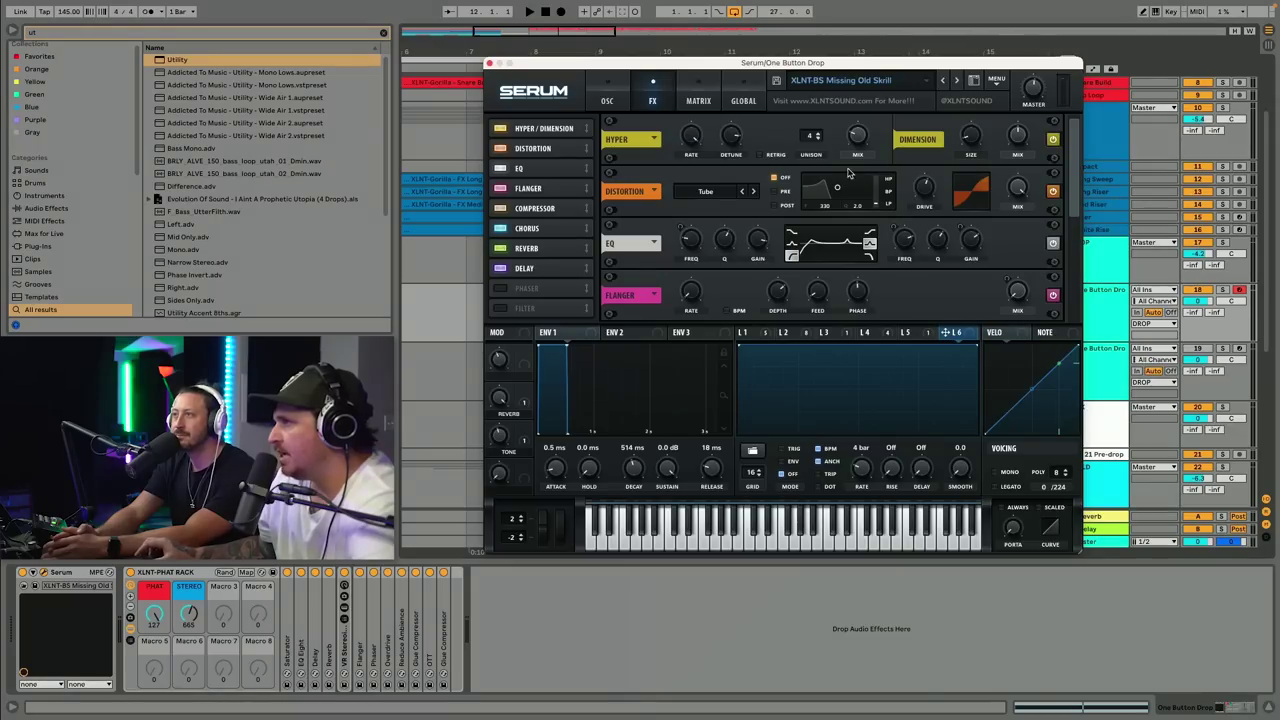
# Check LFO 2, then try LFO 4's rate at 1/2 and set it to bar while auditioning
pyautogui.click(818, 332)
pyautogui.click(790, 332)
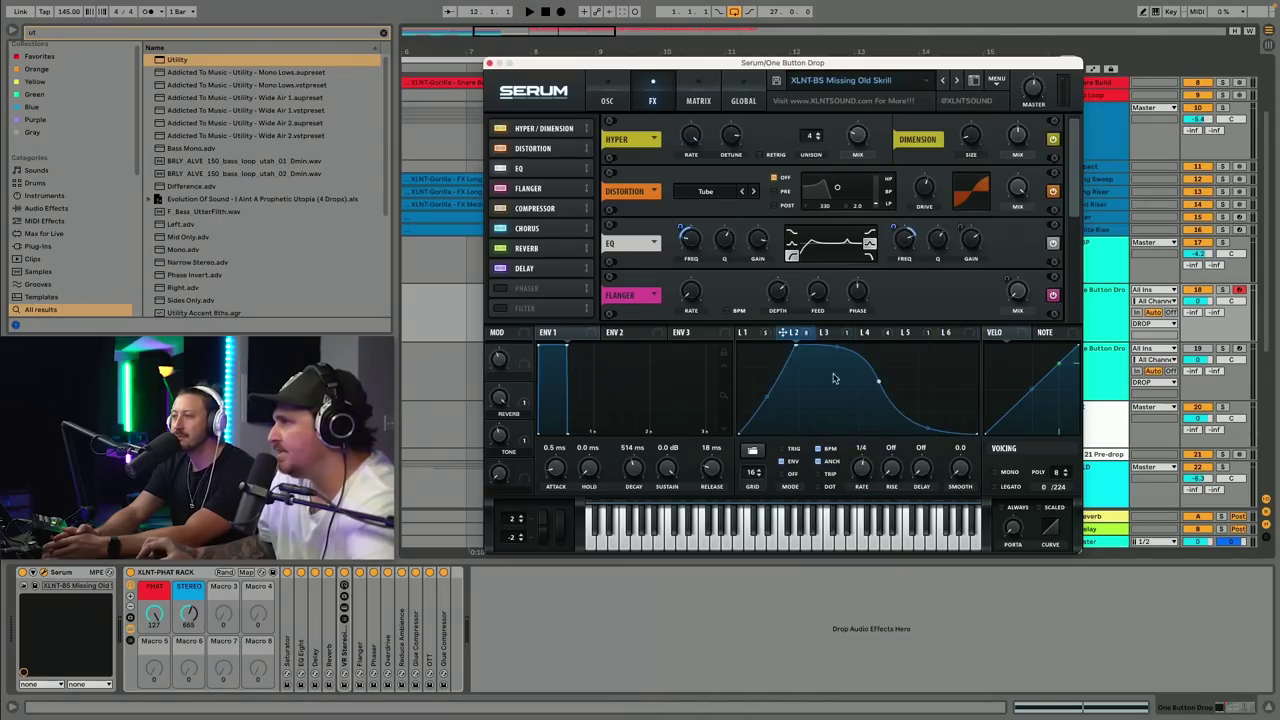
pyautogui.click(875, 333)
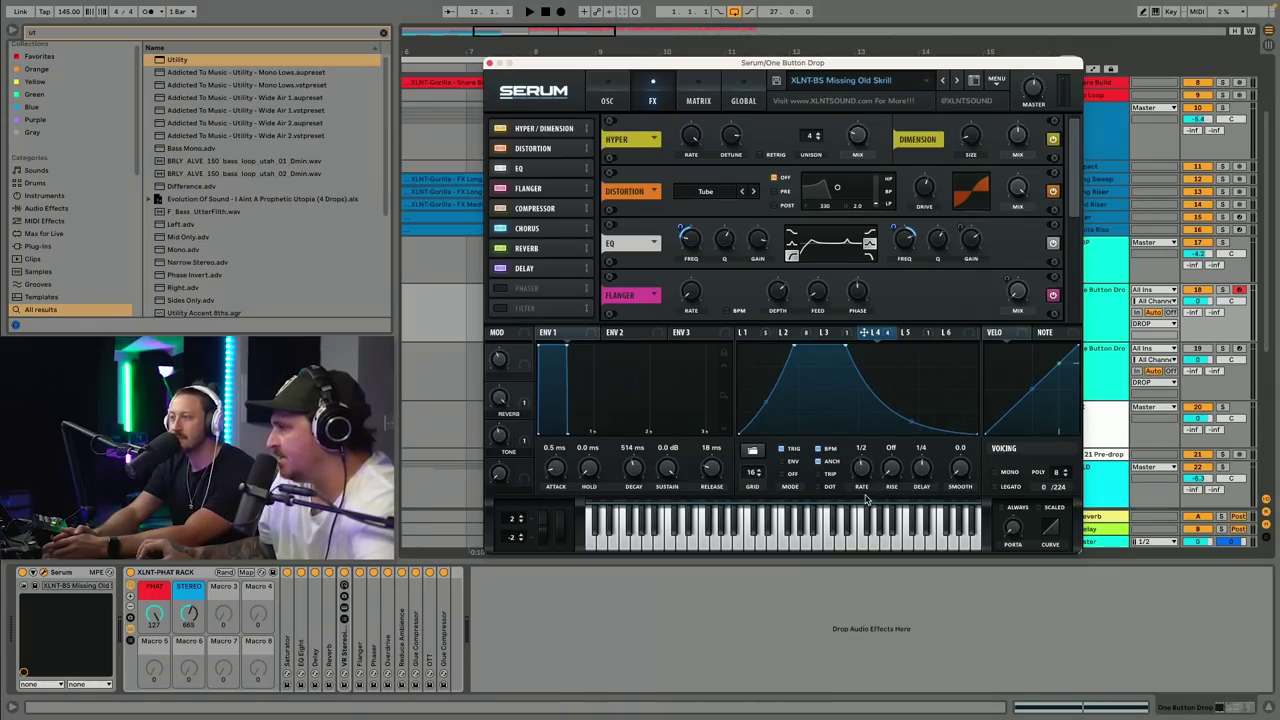
pyautogui.press('space')
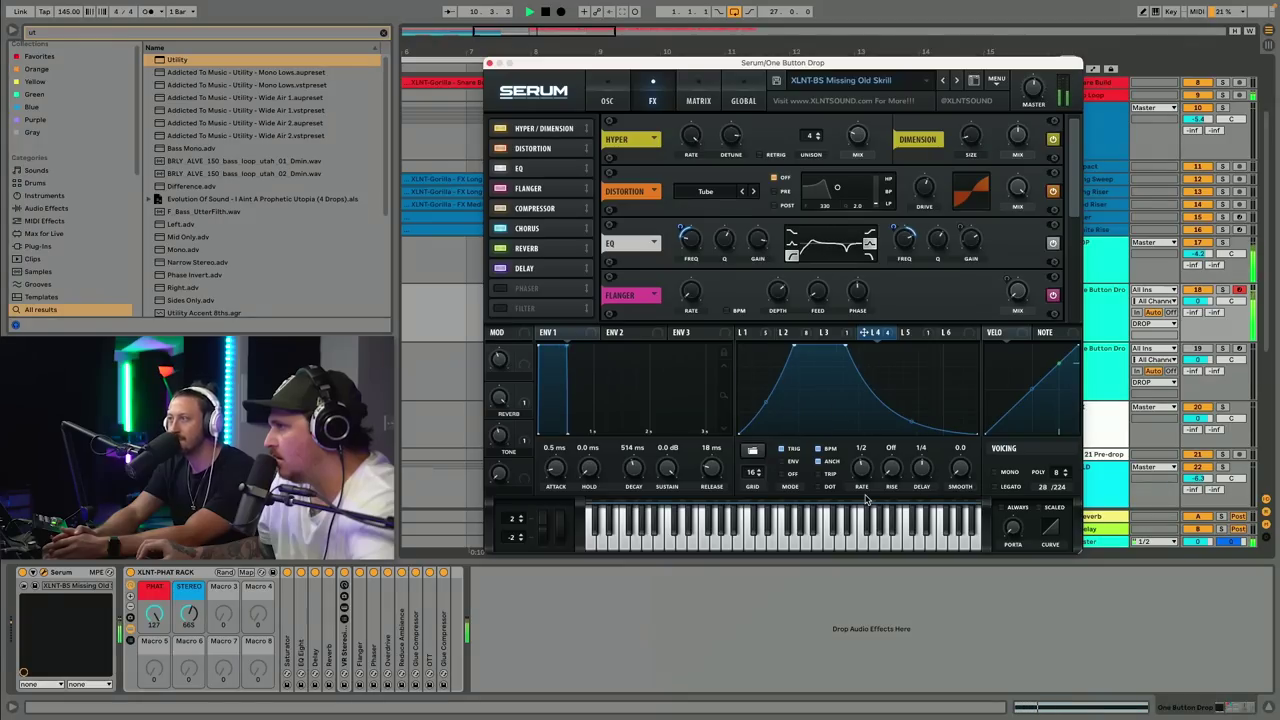
pyautogui.moveTo(866, 500); pyautogui.dragTo(858, 505)
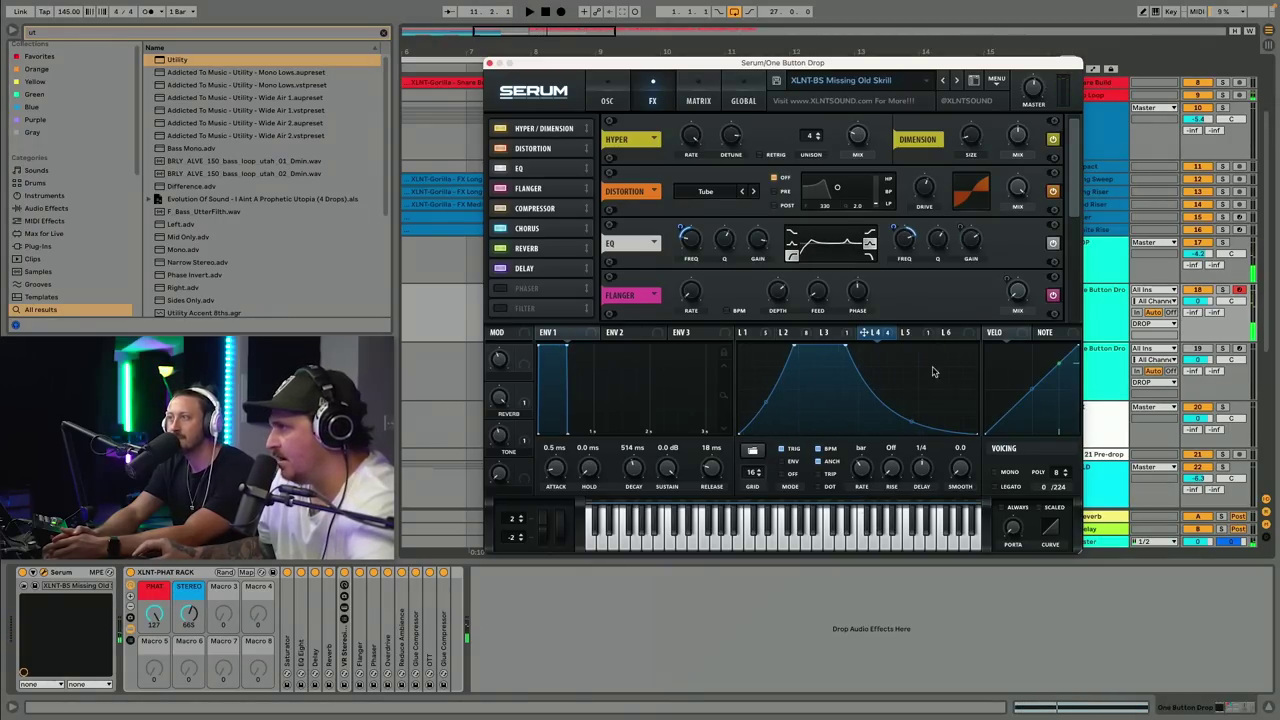
# Add LFO 6 as the source in the first empty modulation matrix slot
pyautogui.click(956, 334)
pyautogui.click(699, 95)
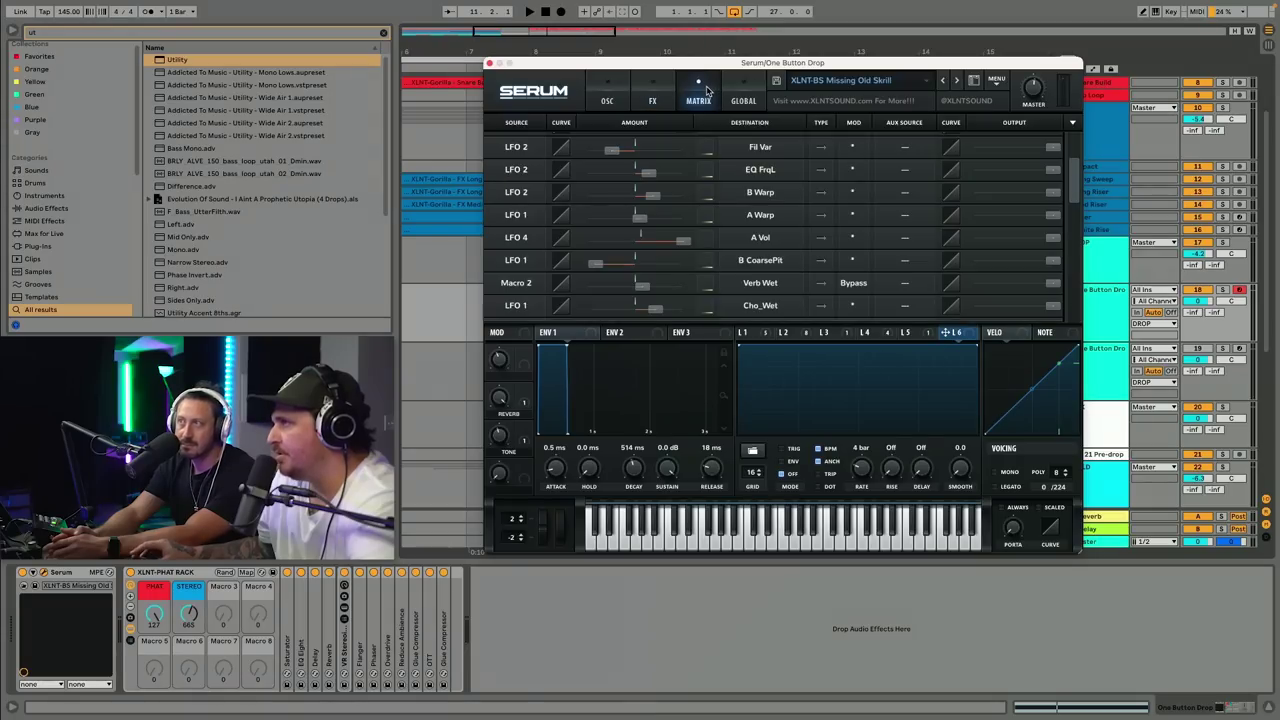
pyautogui.scroll(-6, 770, 235)
pyautogui.click(517, 260)
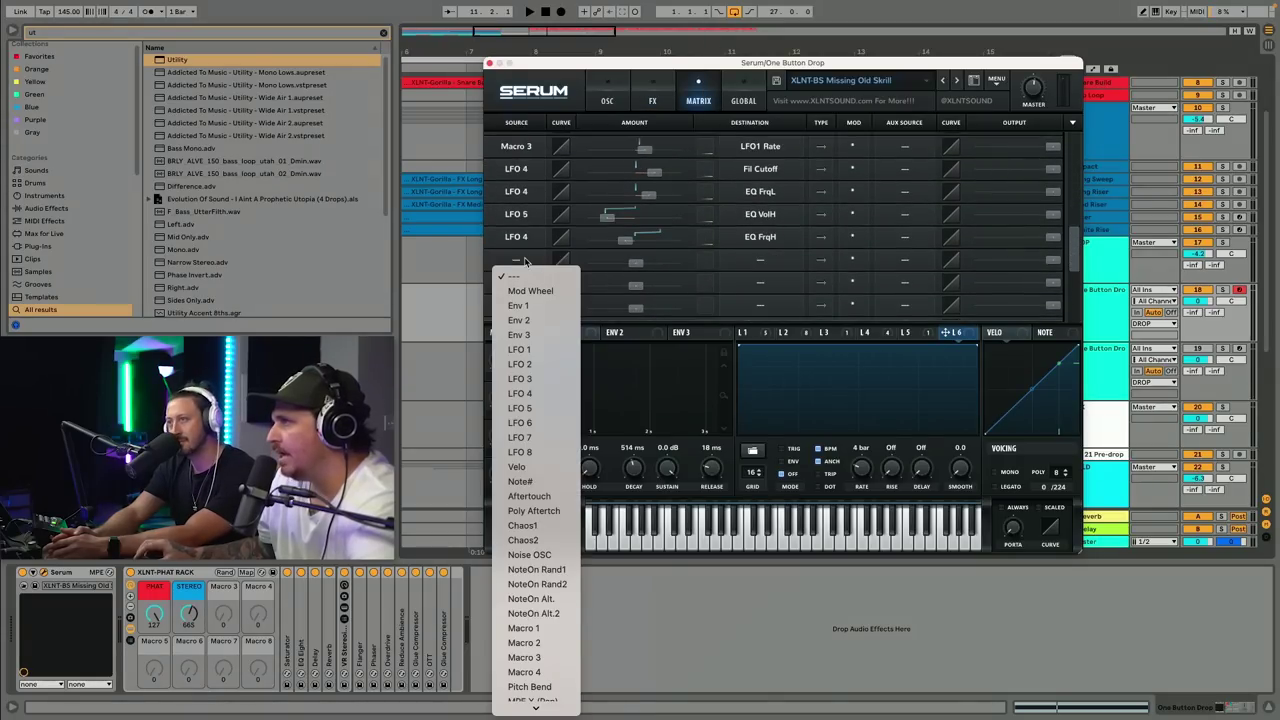
pyautogui.click(525, 261)
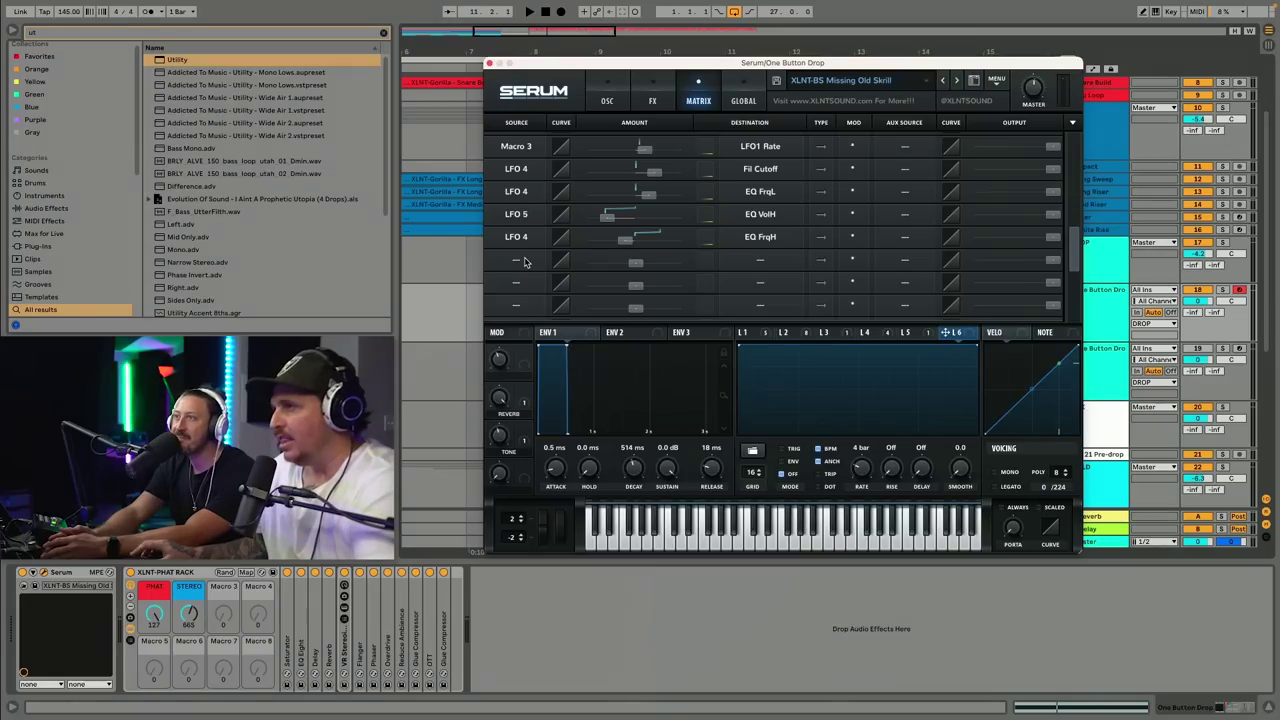
pyautogui.click(525, 261)
pyautogui.click(520, 422)
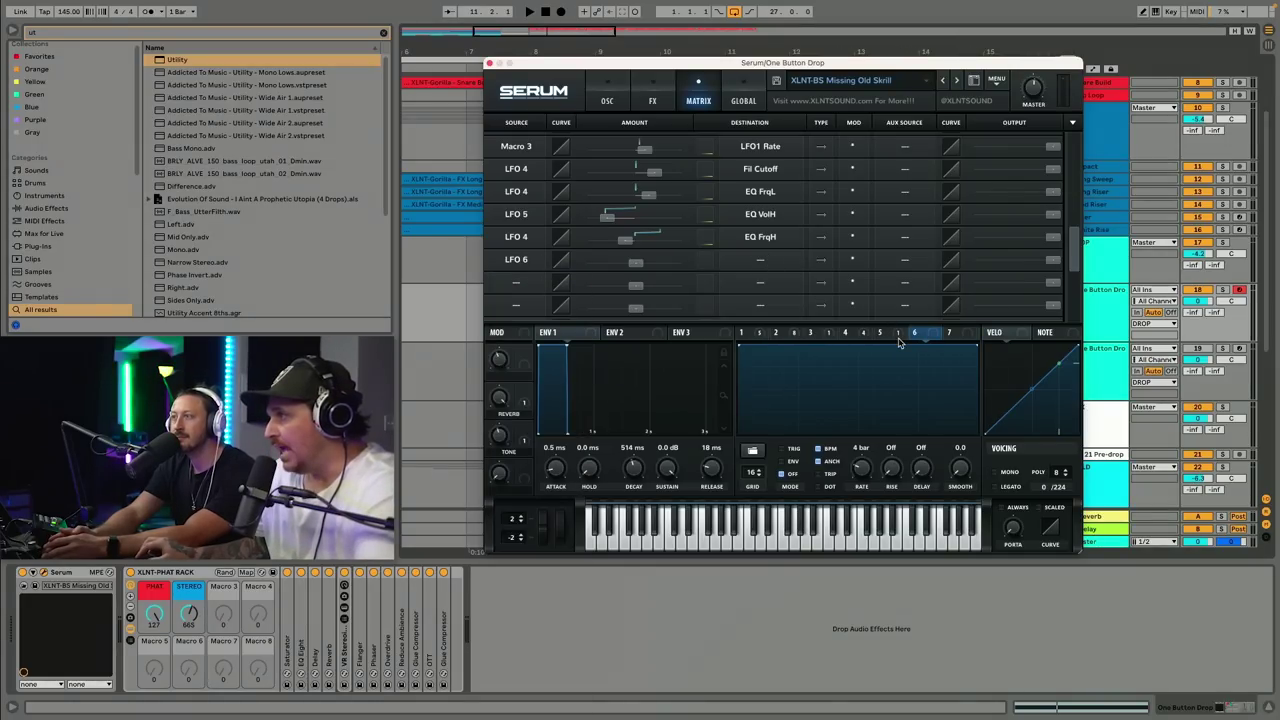
# Set the LFO 6 matrix slot's destination to LFO4 Rate
pyautogui.click(760, 259)
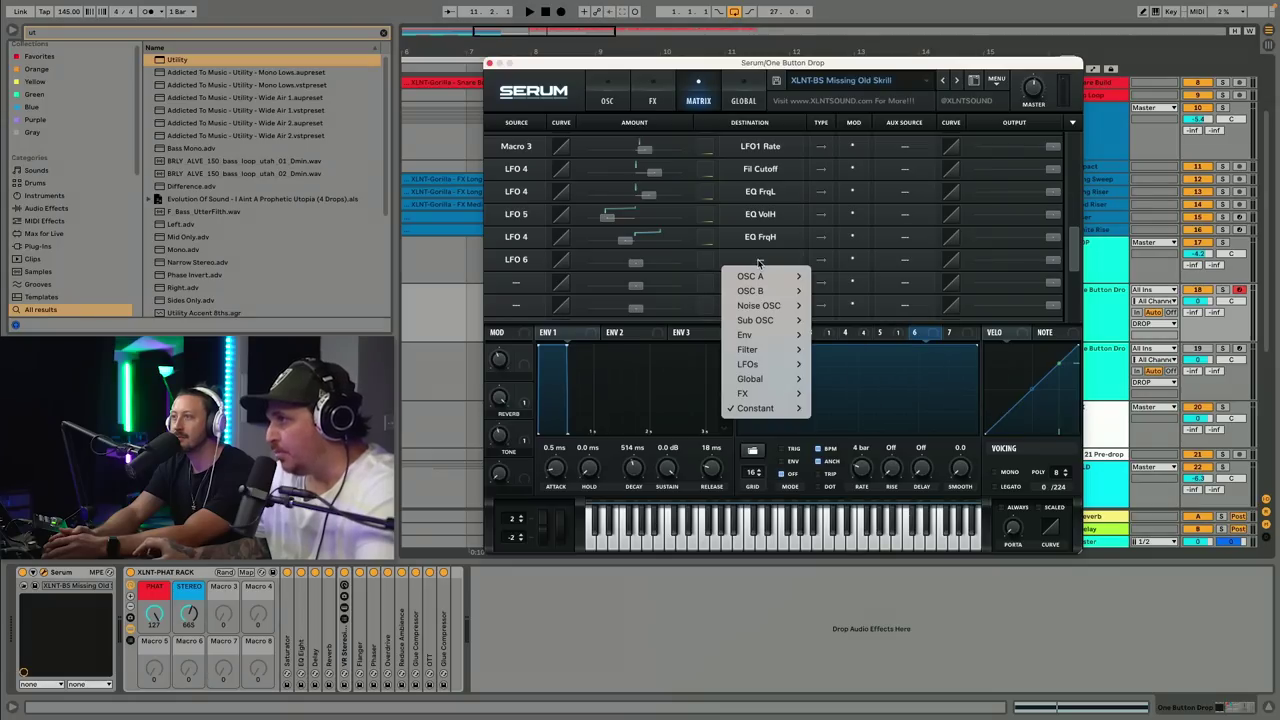
pyautogui.moveTo(785, 407)
pyautogui.moveTo(771, 381)
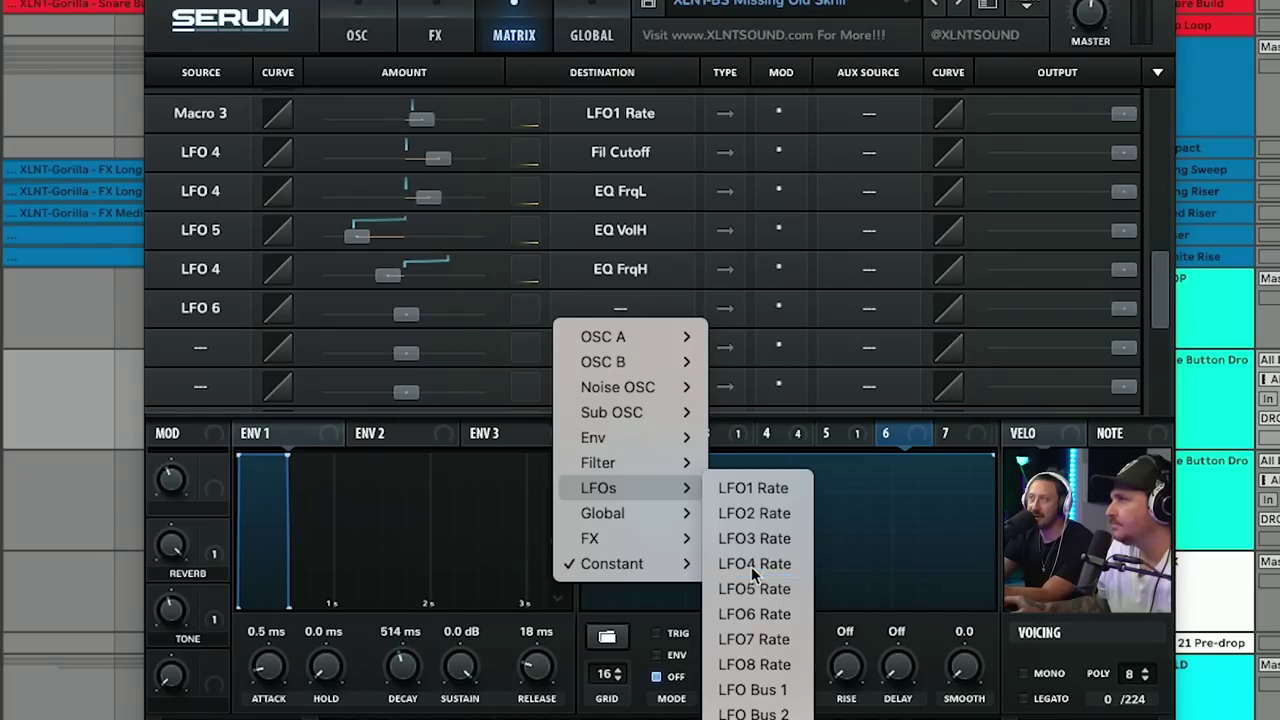
pyautogui.click(751, 564)
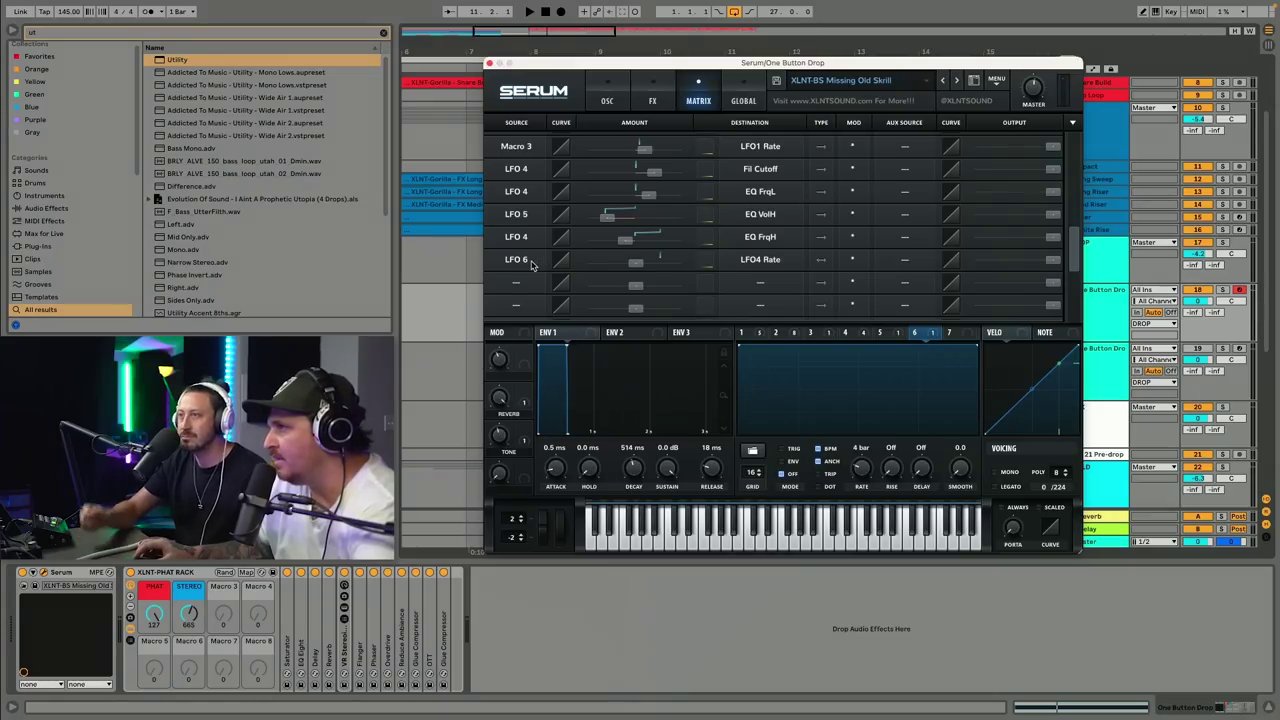
# Set LFO 6 to Env mode at full level and give its LFO4 Rate modulation a small positive amount, auditioning it
pyautogui.click(854, 333)
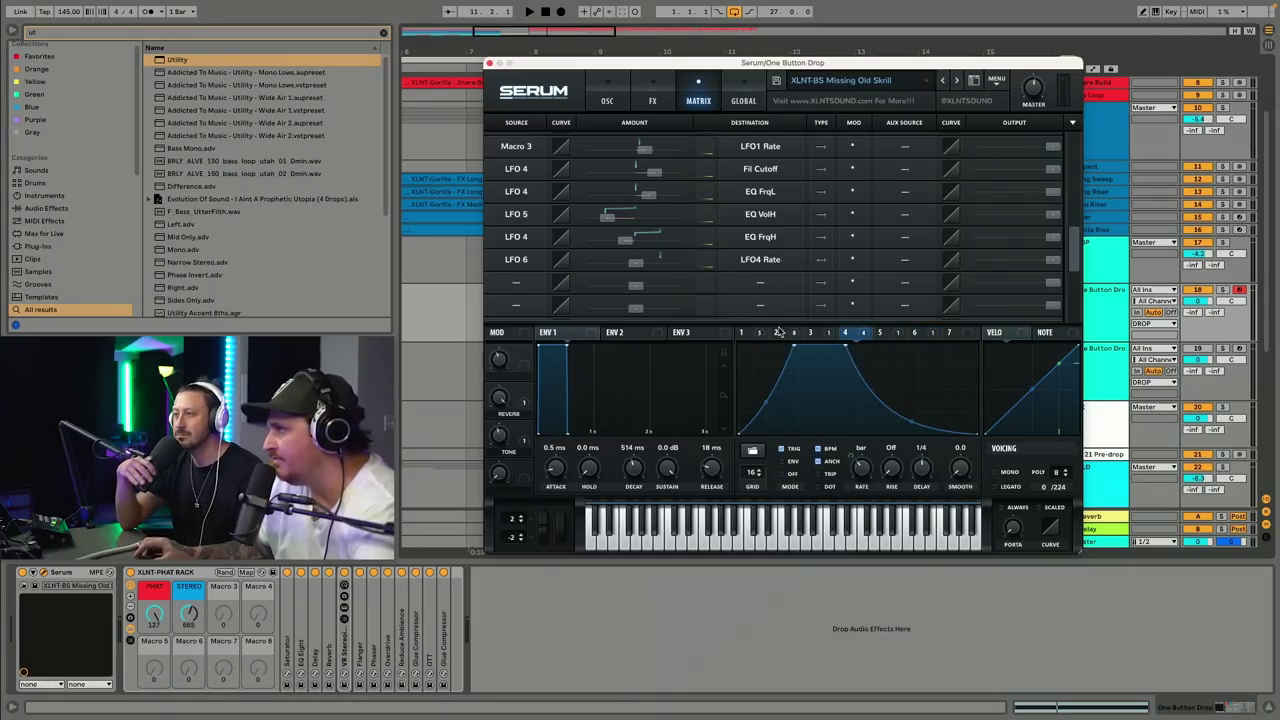
pyautogui.click(932, 336)
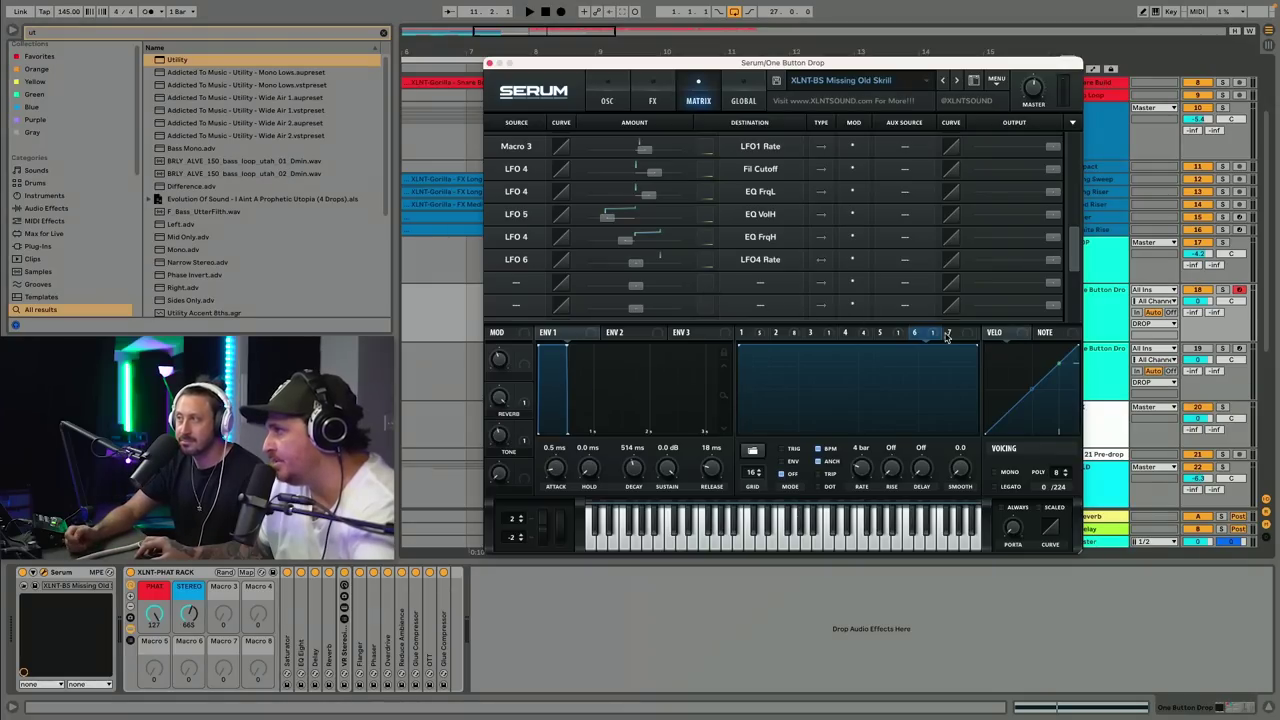
pyautogui.moveTo(638, 265)
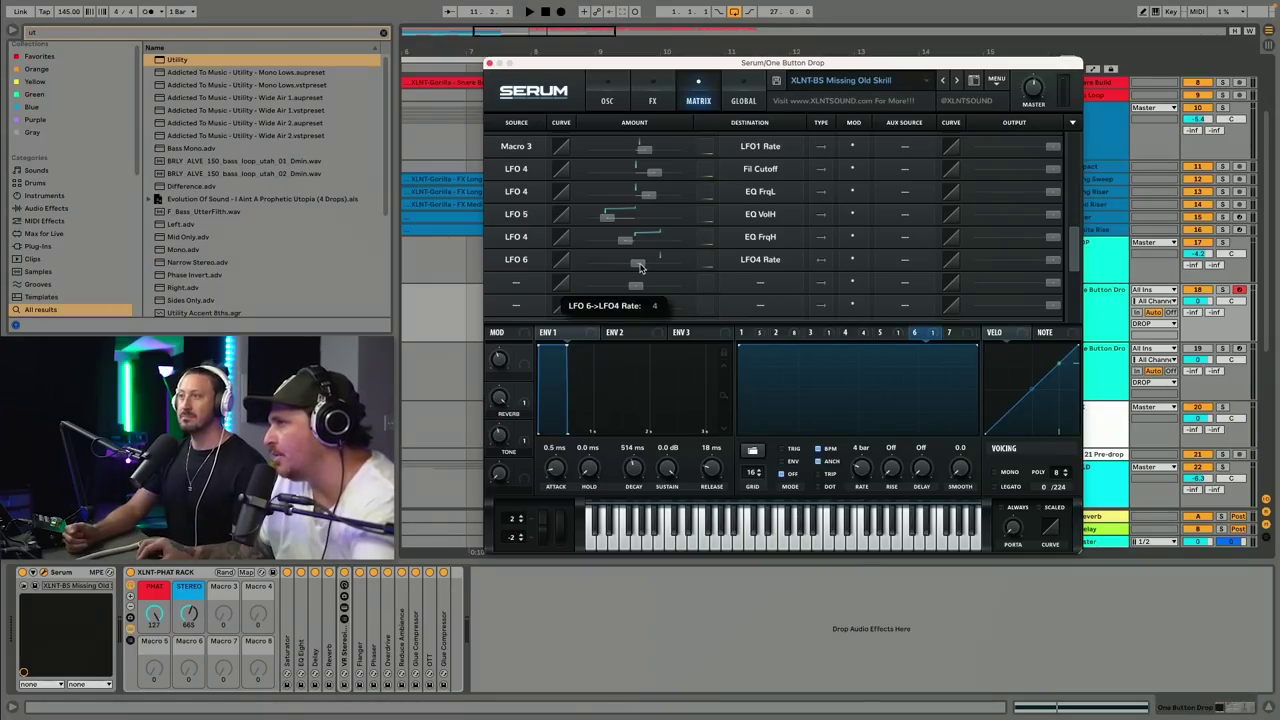
pyautogui.moveTo(640, 265); pyautogui.dragTo(665, 263)
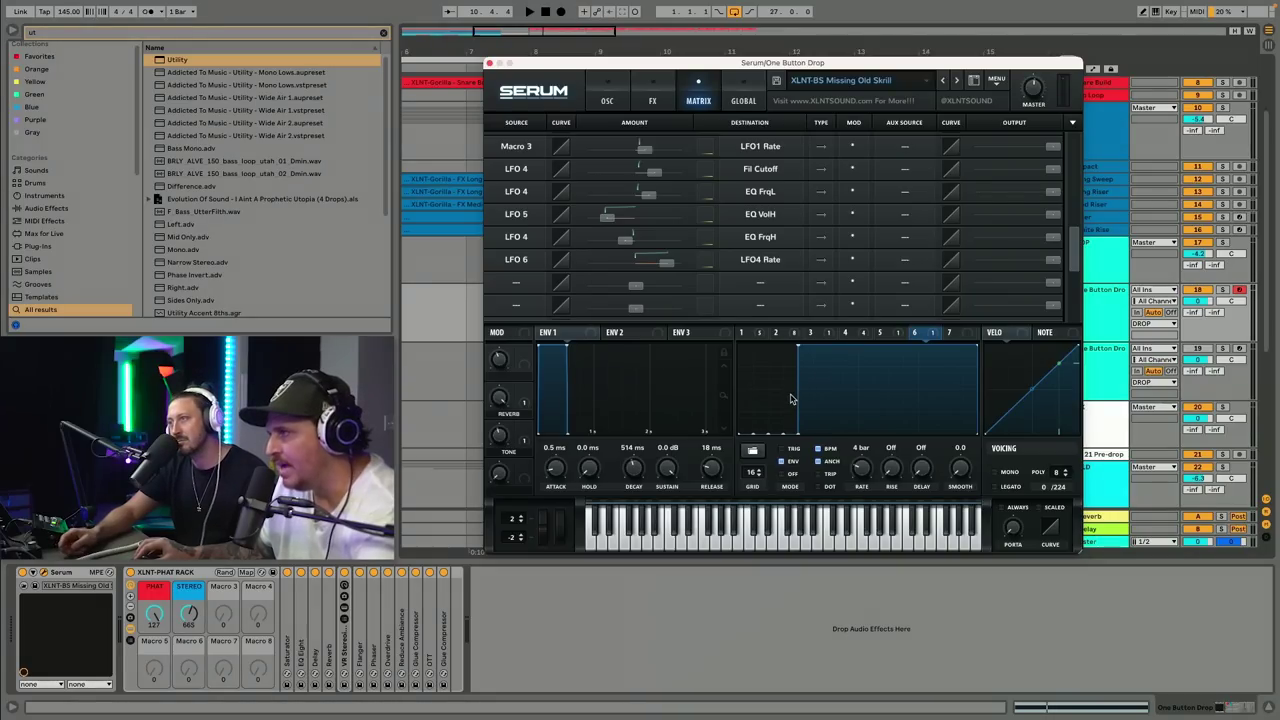
pyautogui.moveTo(790, 400); pyautogui.dragTo(737, 340)
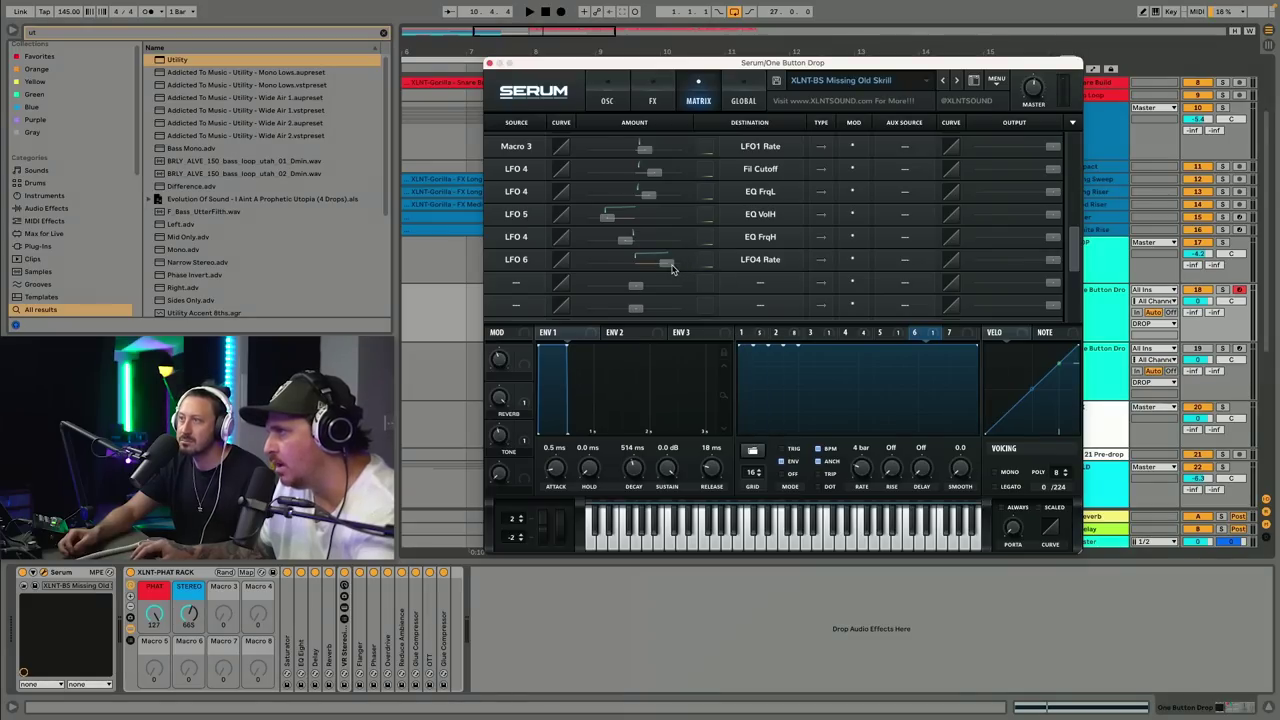
pyautogui.press('space')
pyautogui.moveTo(673, 268); pyautogui.dragTo(648, 268)
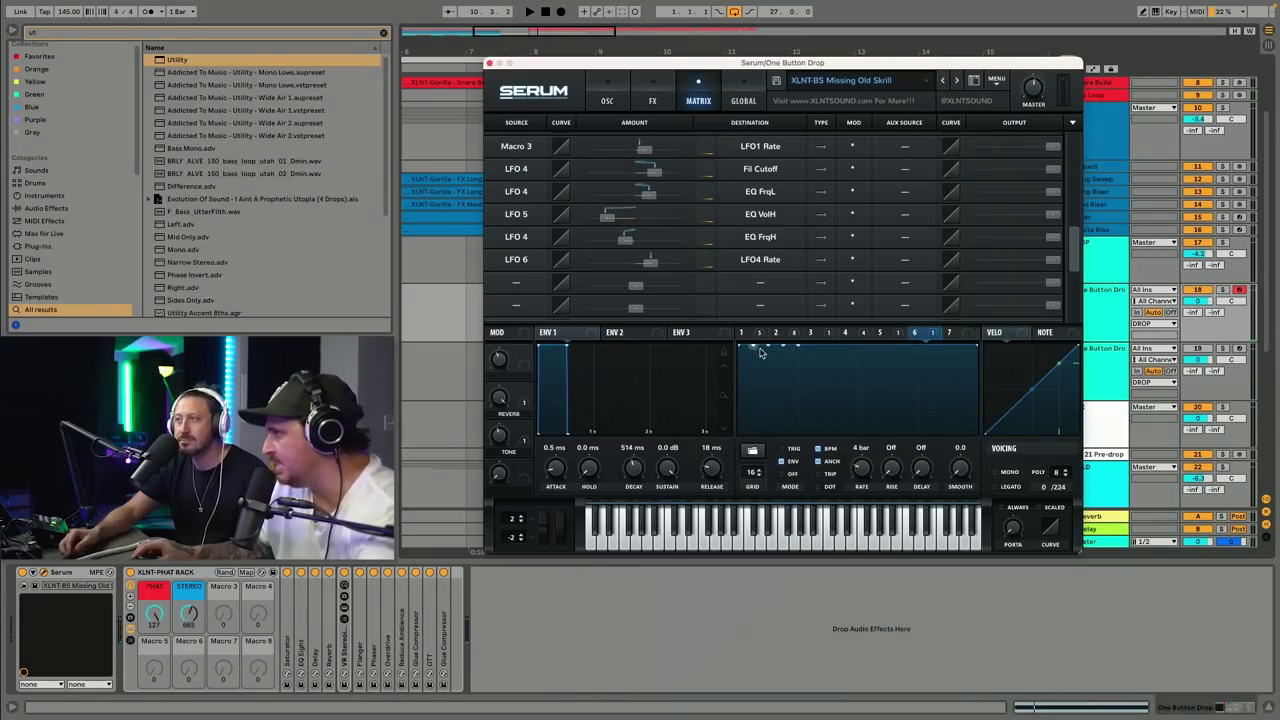
# Try shallow dips in LFO 6 at grid step three and at steps five and six, auditioning the changes
pyautogui.press('space')
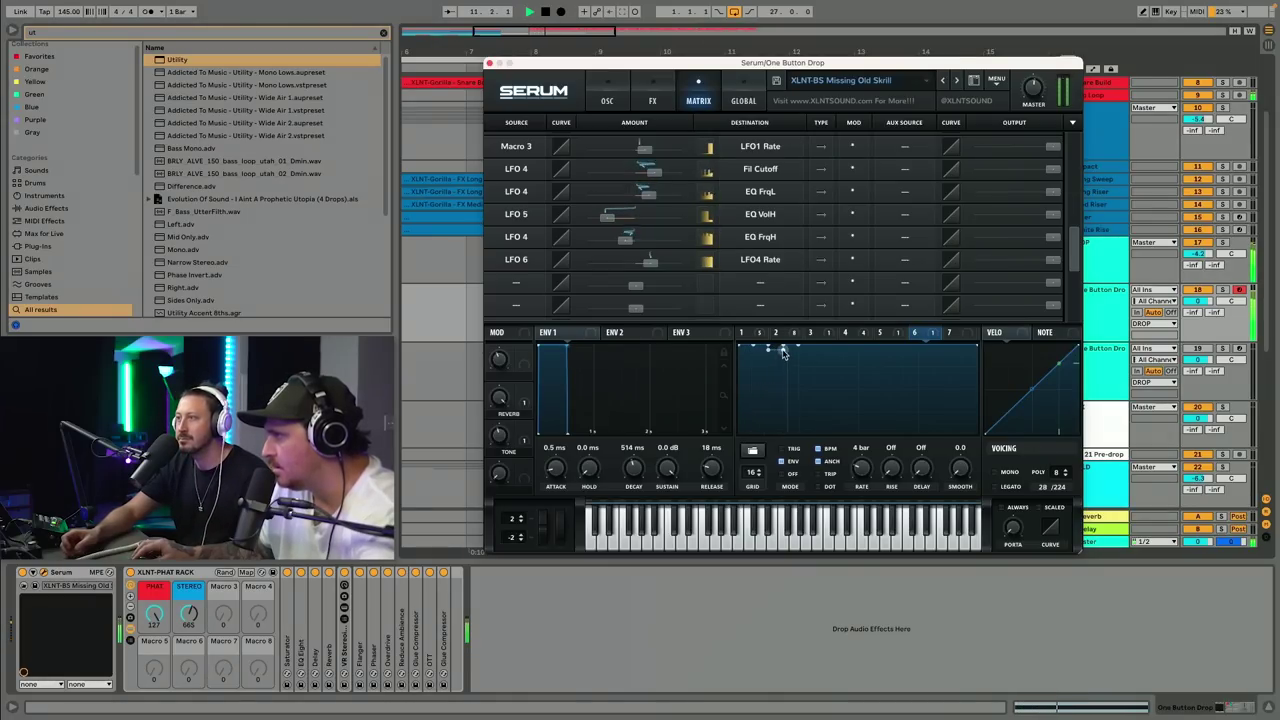
pyautogui.press('space')
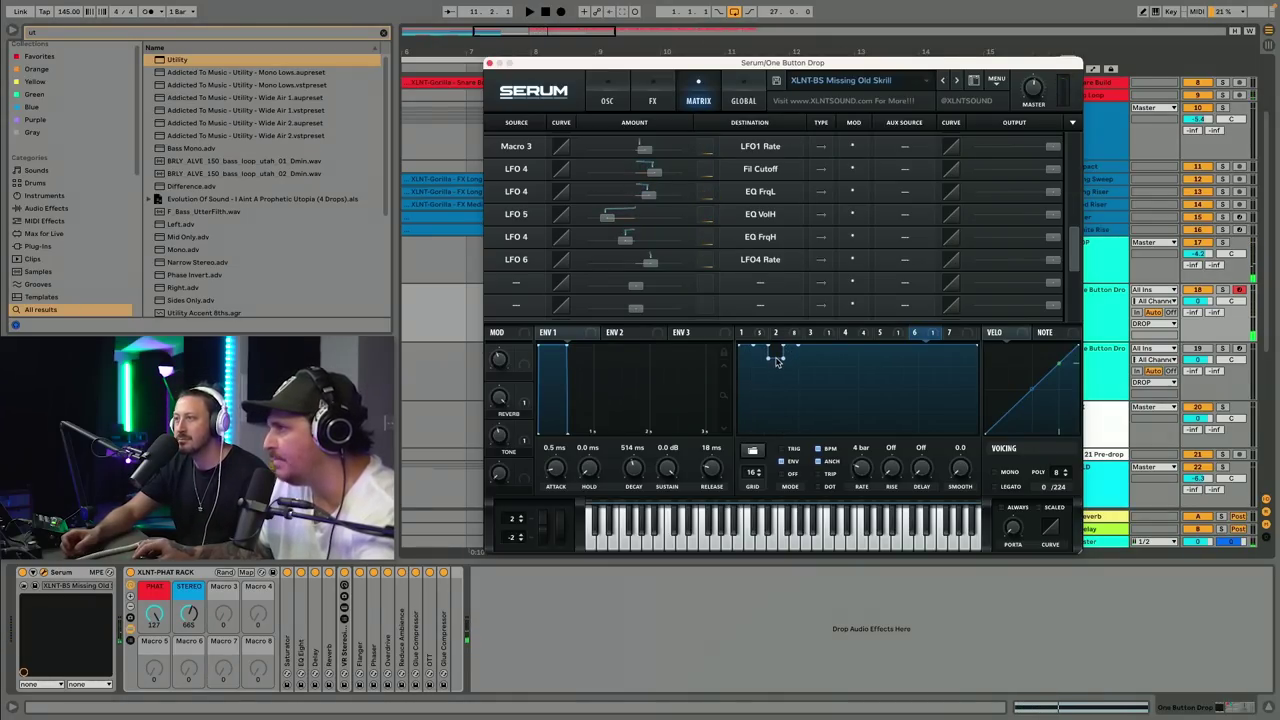
pyautogui.moveTo(786, 357); pyautogui.dragTo(791, 366)
pyautogui.press('space')
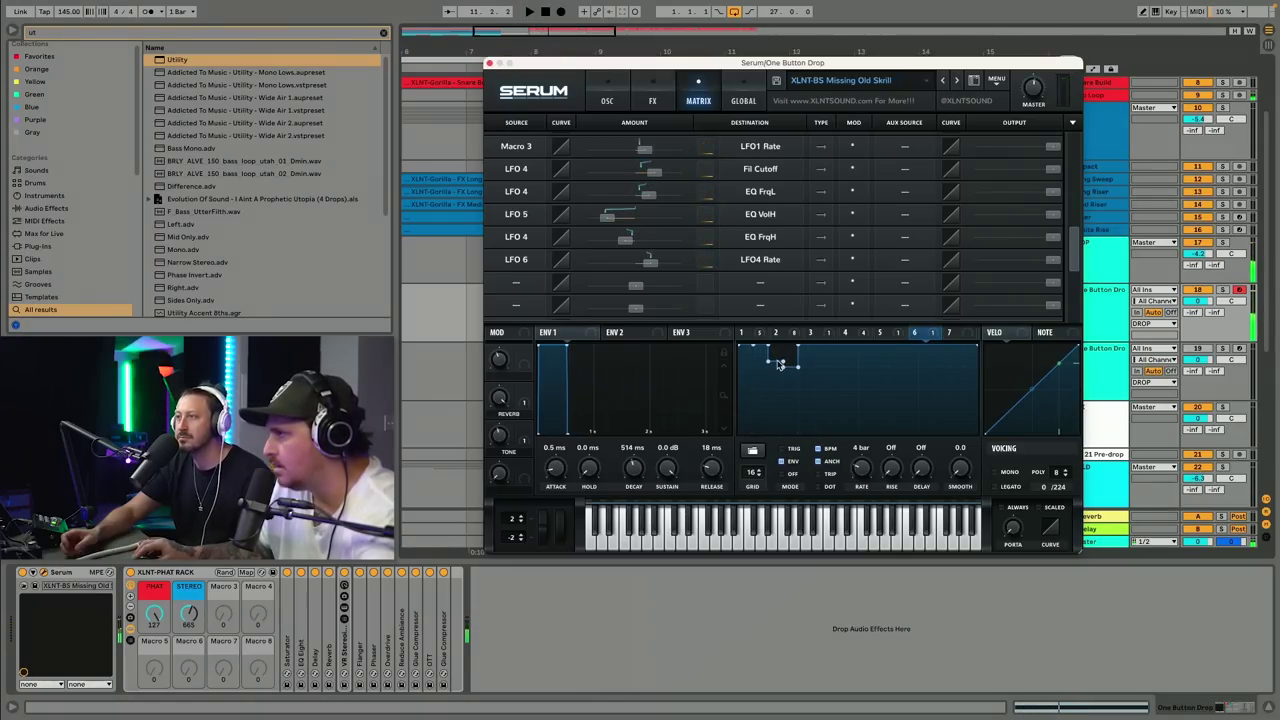
pyautogui.press('space')
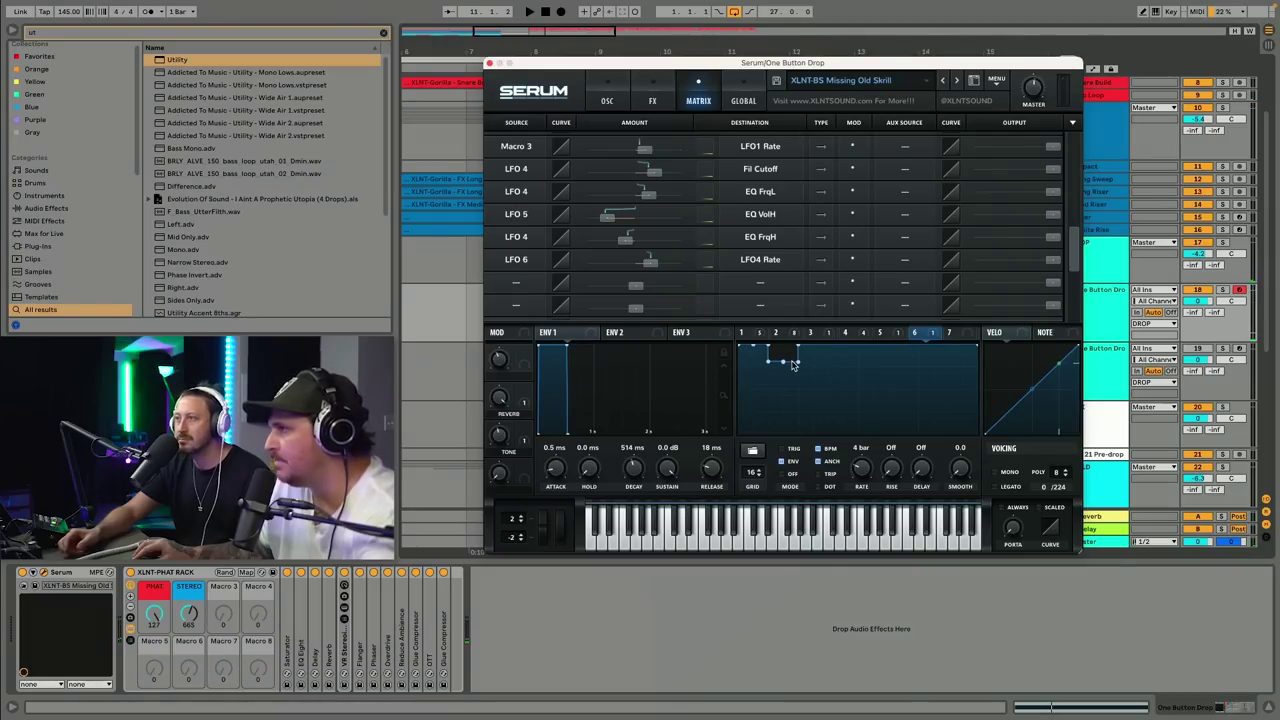
pyautogui.moveTo(800, 363)
pyautogui.mouseDown()
pyautogui.moveTo(818, 358)
pyautogui.moveTo(798, 360)
pyautogui.mouseUp()
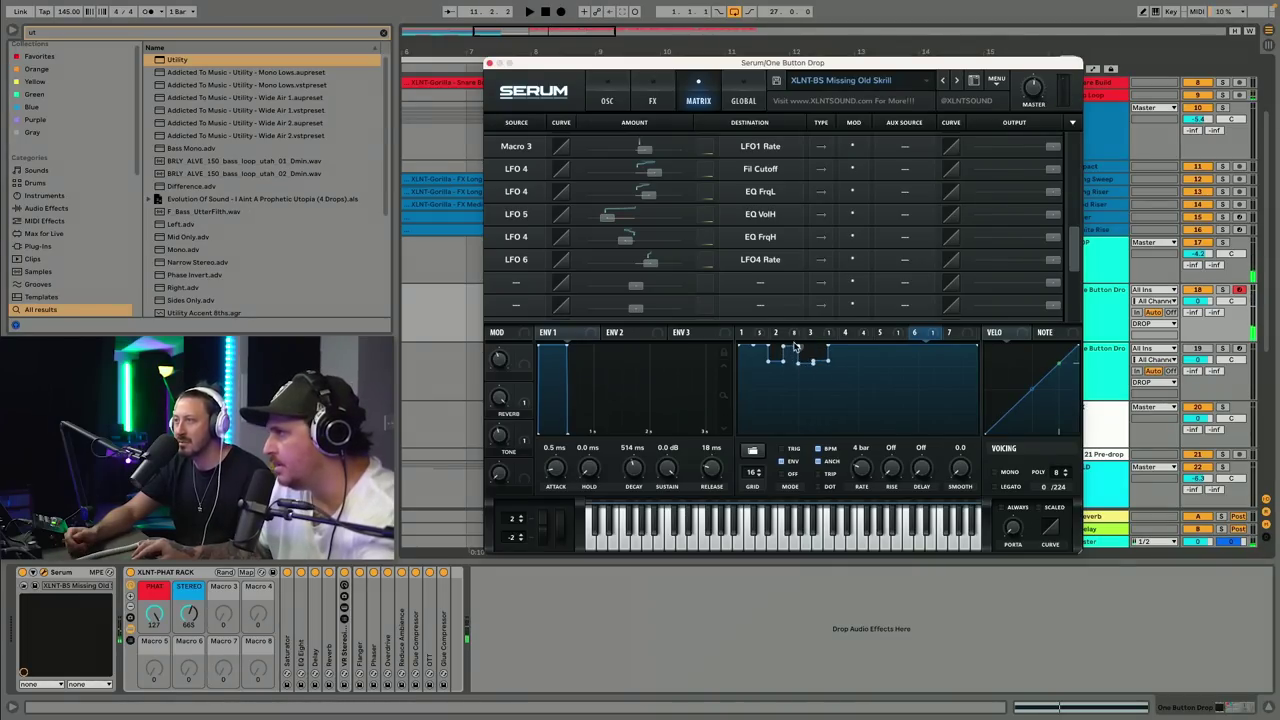
# Set LFO 6's rate to 2 bar and its grid to 8 while auditioning
pyautogui.press('space')
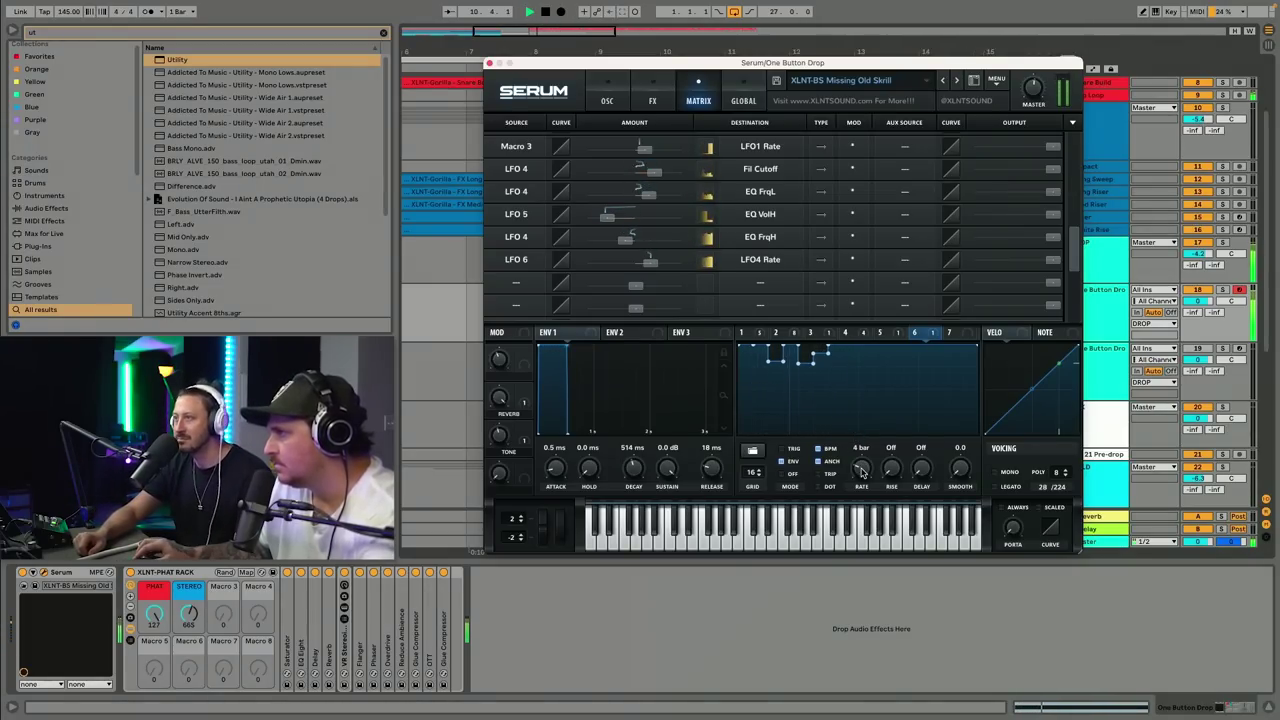
pyautogui.press('space')
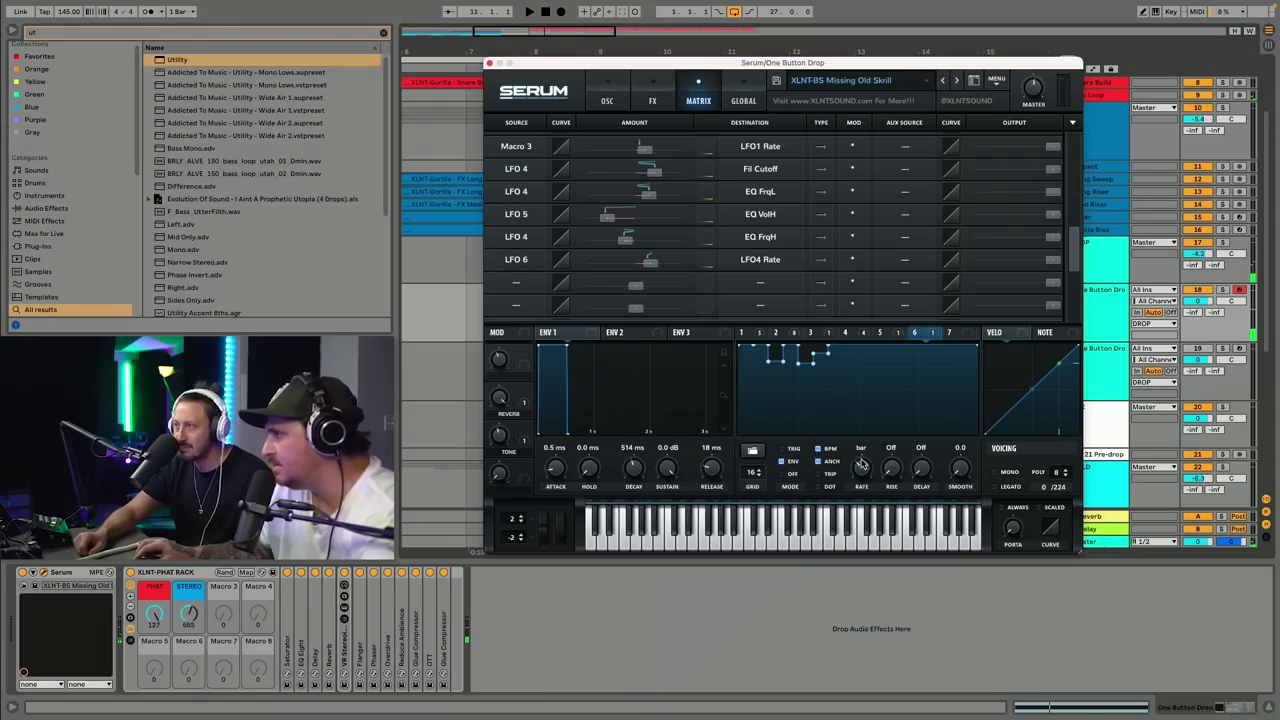
pyautogui.press('space')
pyautogui.press('space')
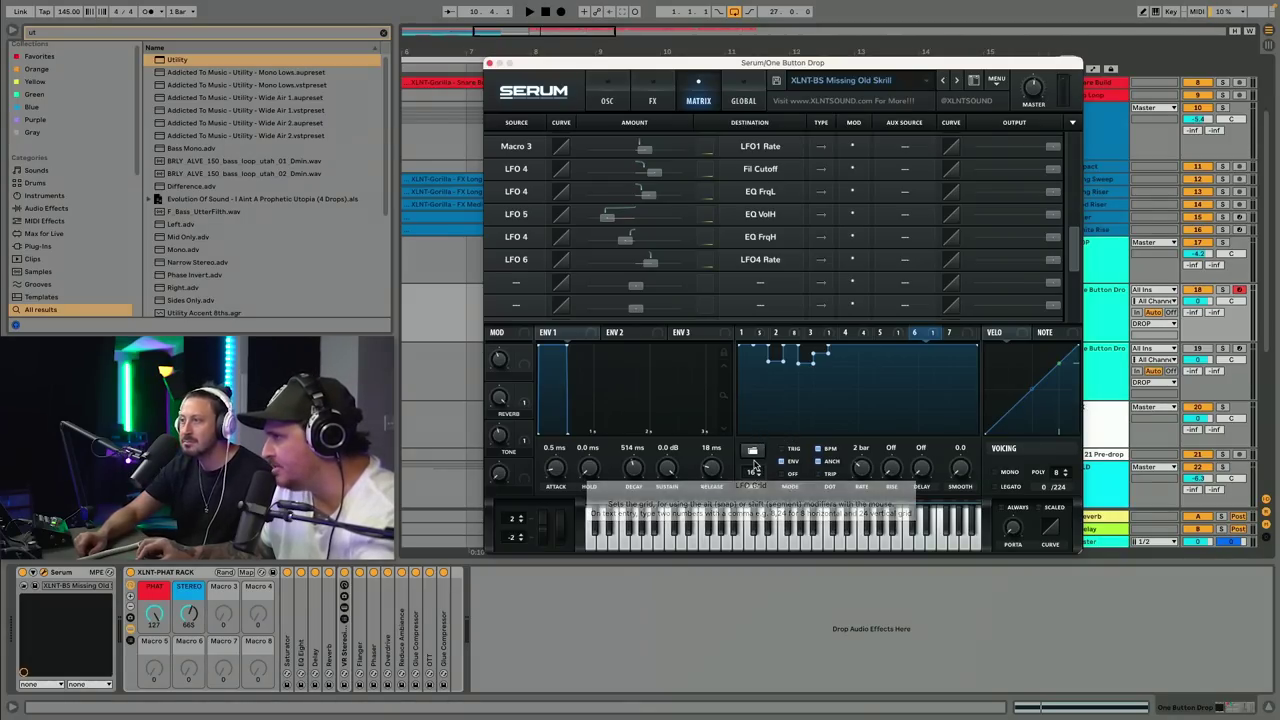
pyautogui.moveTo(755, 476); pyautogui.dragTo(756, 497)
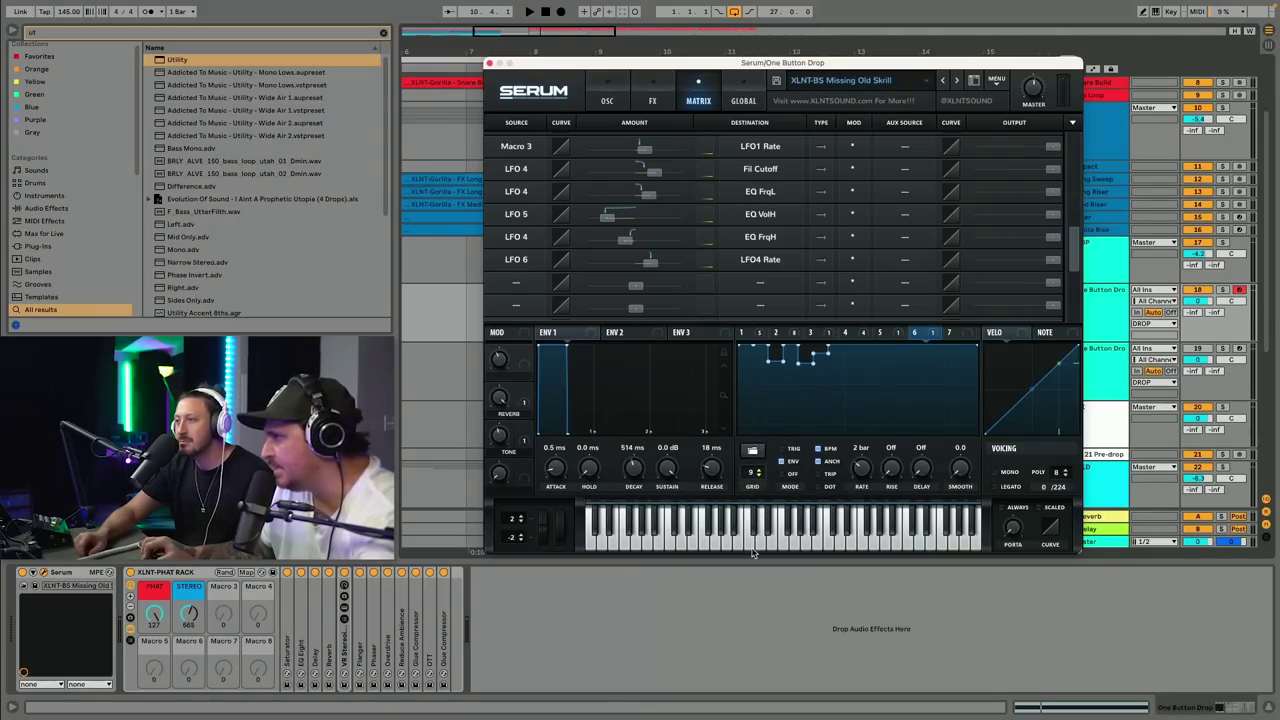
pyautogui.press('space')
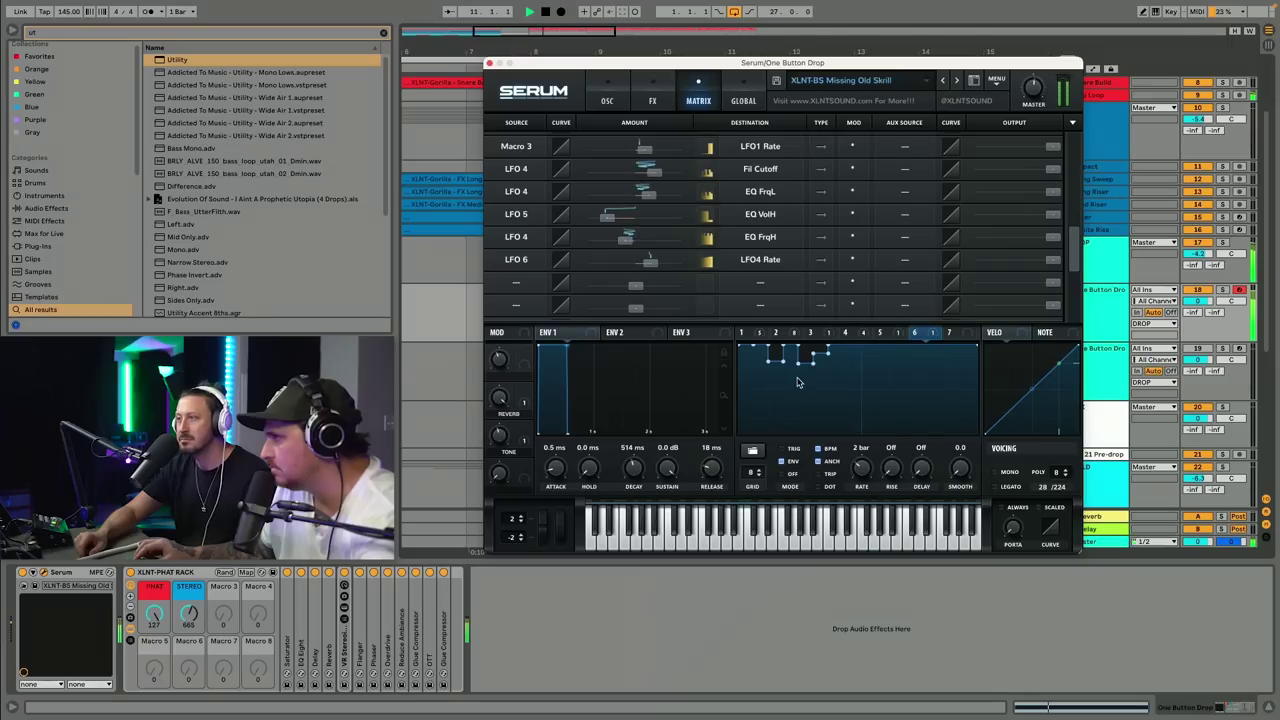
# Redraw LFO 6 as wider lowered steps from the second through the fifth grid division while auditioning
pyautogui.moveTo(797, 381)
pyautogui.mouseDown()
pyautogui.moveTo(786, 366)
pyautogui.moveTo(784, 384)
pyautogui.moveTo(804, 386)
pyautogui.moveTo(806, 359)
pyautogui.moveTo(836, 360)
pyautogui.moveTo(841, 376)
pyautogui.moveTo(789, 358)
pyautogui.moveTo(808, 372)
pyautogui.mouseUp()
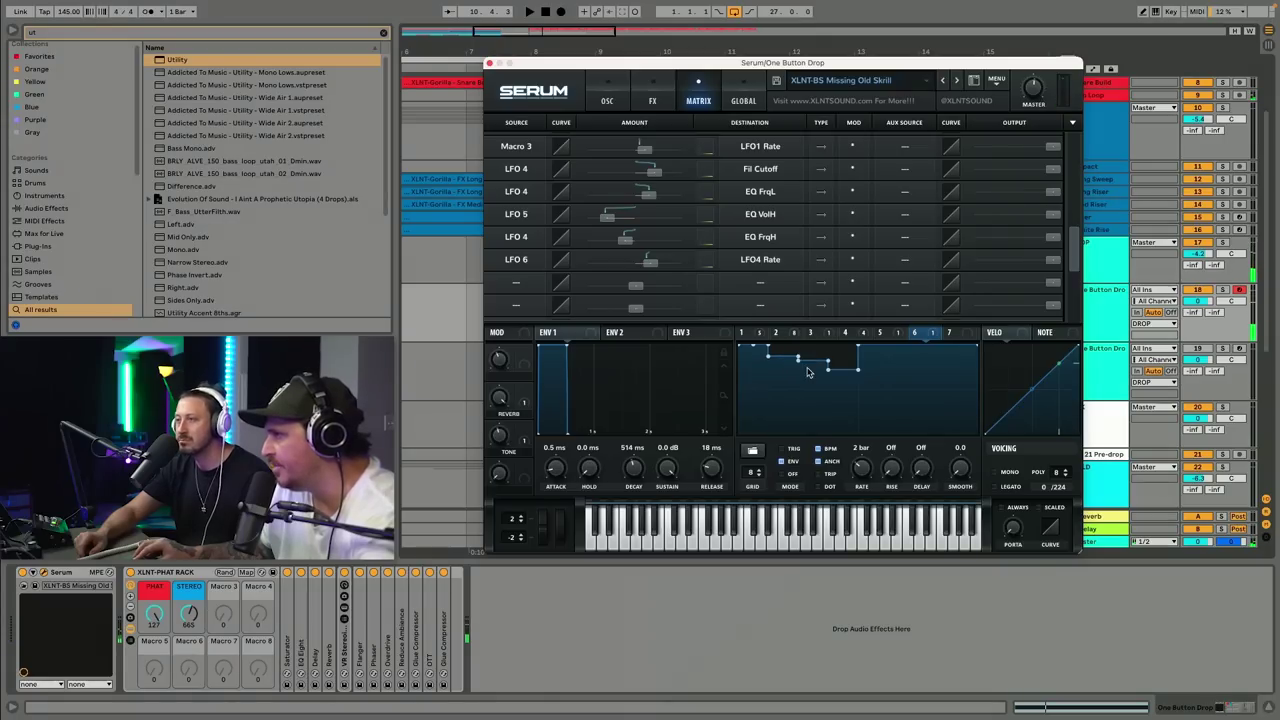
pyautogui.press('space')
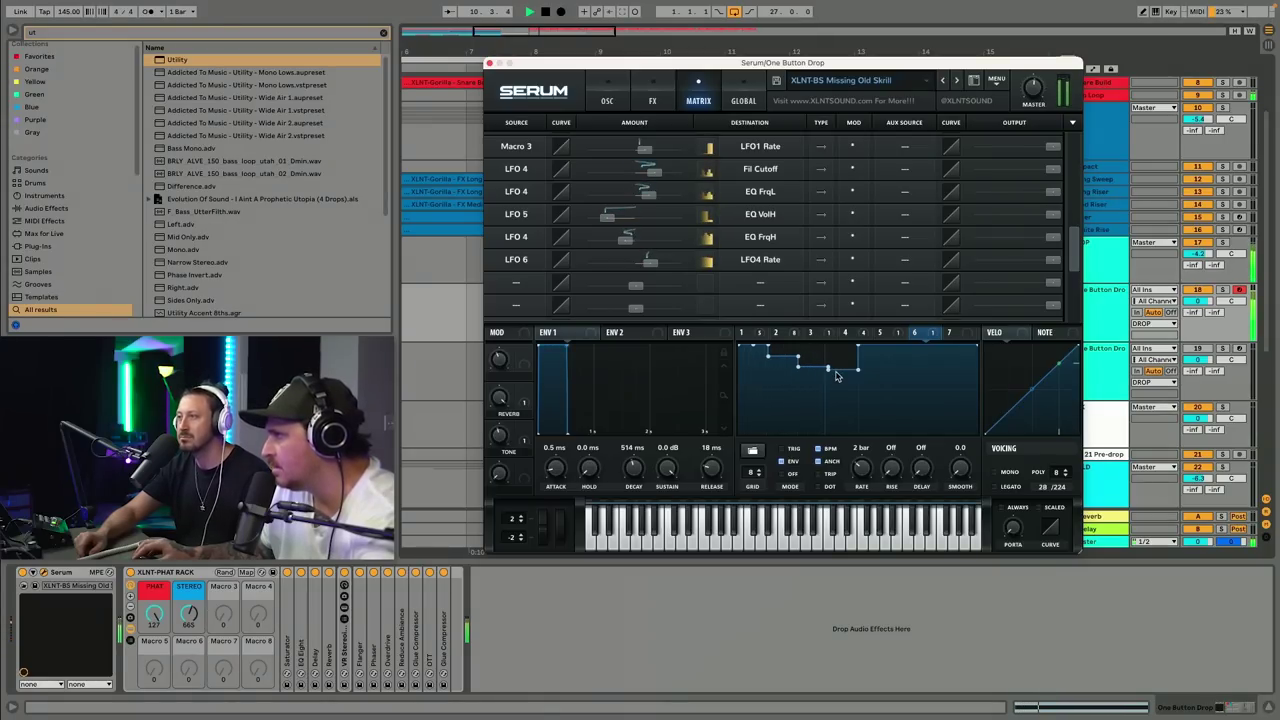
pyautogui.moveTo(812, 366)
pyautogui.mouseDown()
pyautogui.moveTo(810, 383)
pyautogui.moveTo(846, 360)
pyautogui.moveTo(867, 379)
pyautogui.mouseUp()
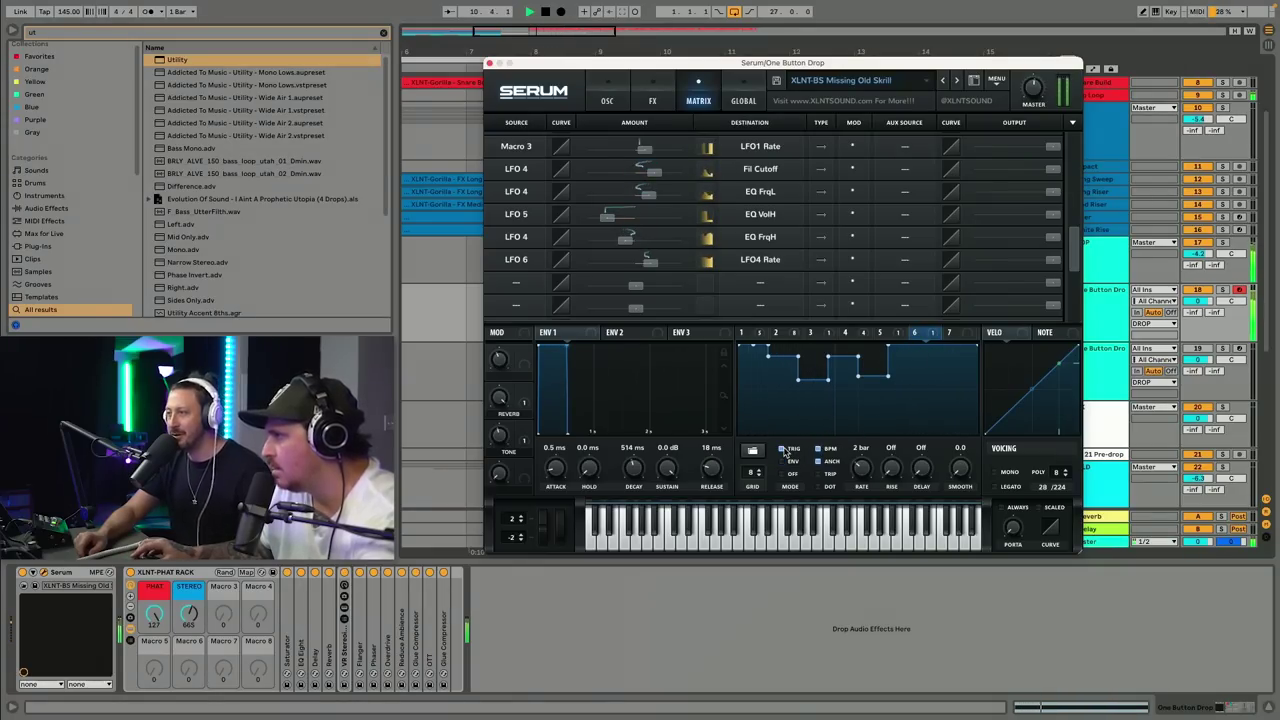
# Extend LFO 6's stepped pattern to the cycle's end with two descending final steps, trying Trig mode before restoring Env
pyautogui.click(786, 450)
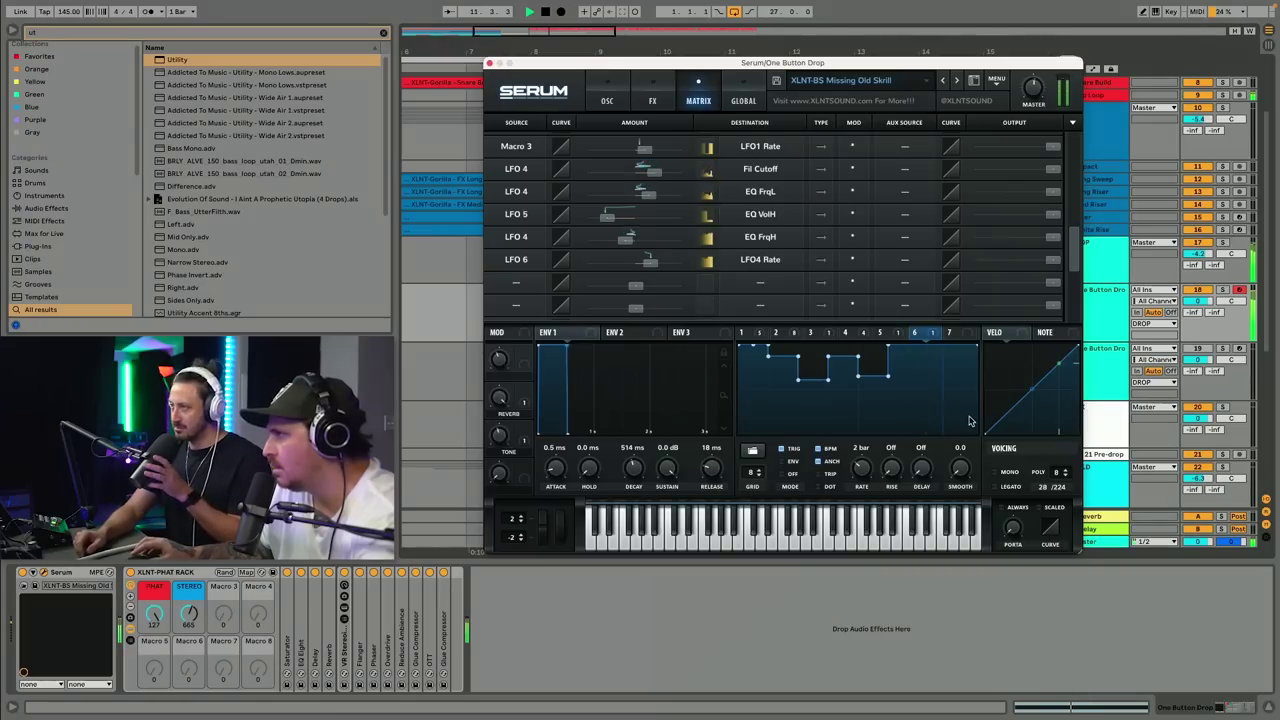
pyautogui.click(920, 355)
pyautogui.moveTo(926, 360)
pyautogui.mouseDown()
pyautogui.moveTo(902, 346)
pyautogui.moveTo(950, 358)
pyautogui.moveTo(956, 382)
pyautogui.mouseUp()
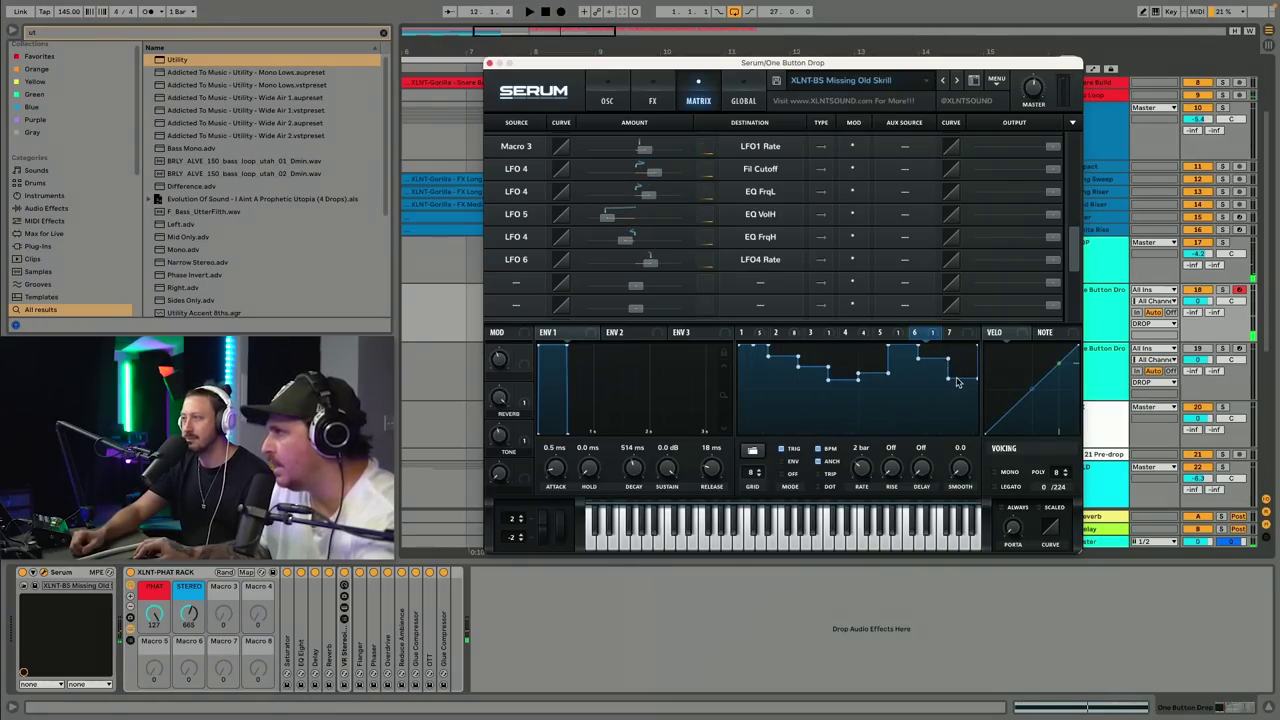
pyautogui.click(806, 465)
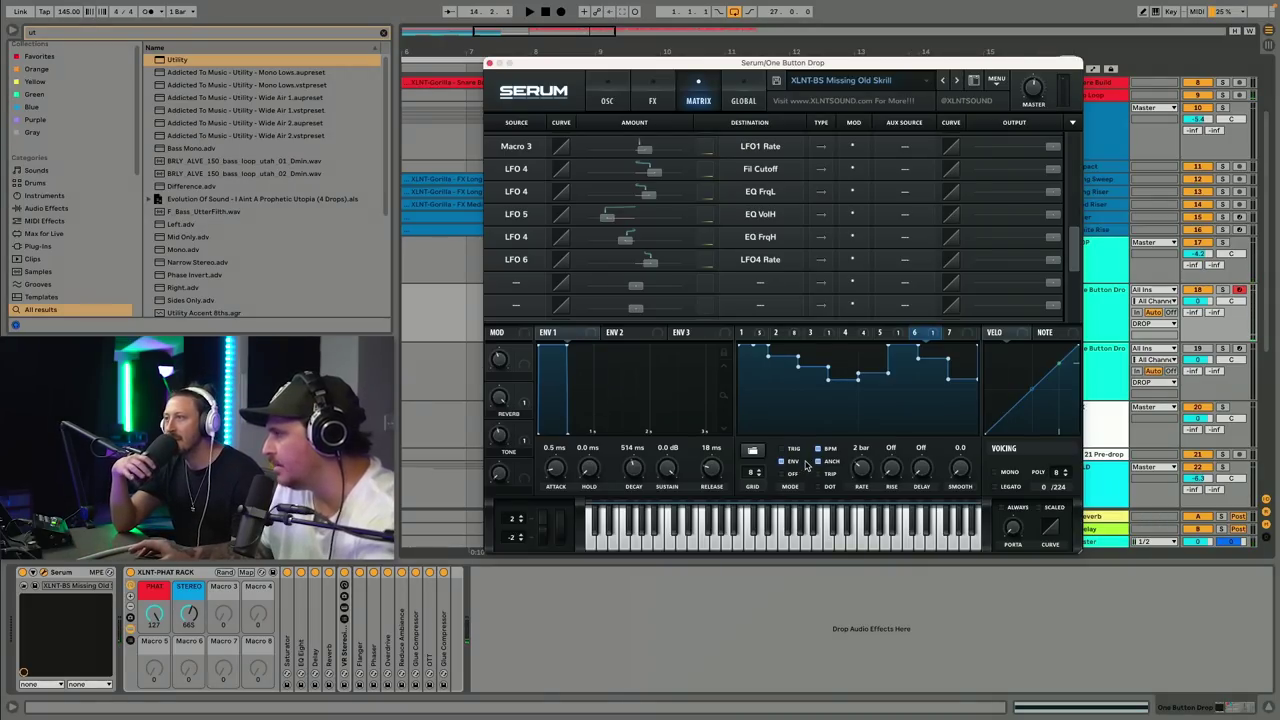
# Audition the stepped LFO 6 pattern and examine the options for its mid-cycle point and the LFO mode
pyautogui.press('space')
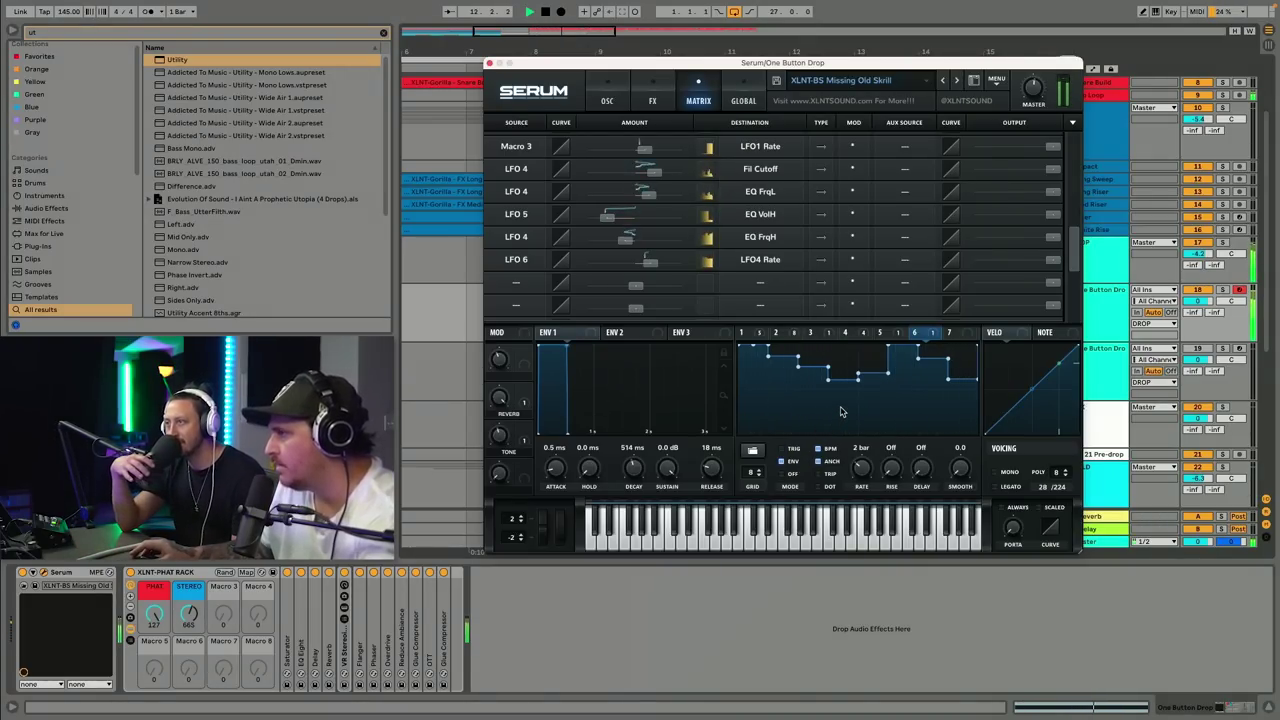
pyautogui.press('space')
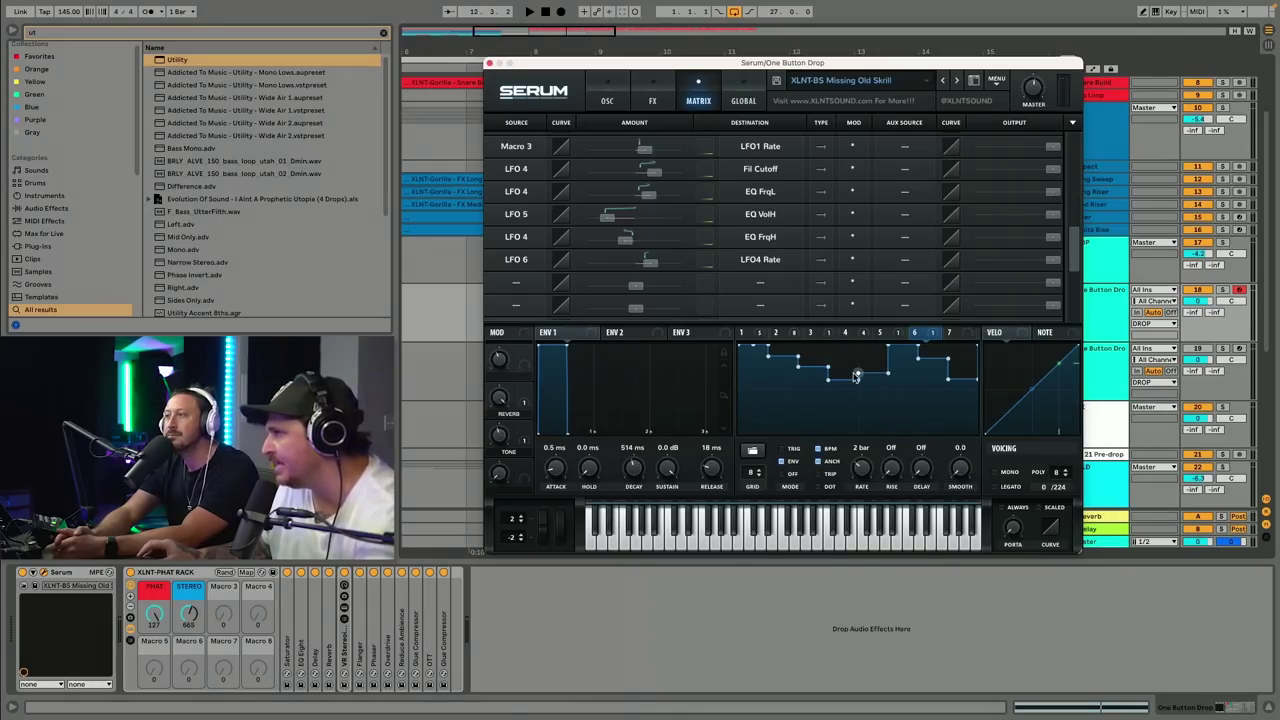
pyautogui.press('space')
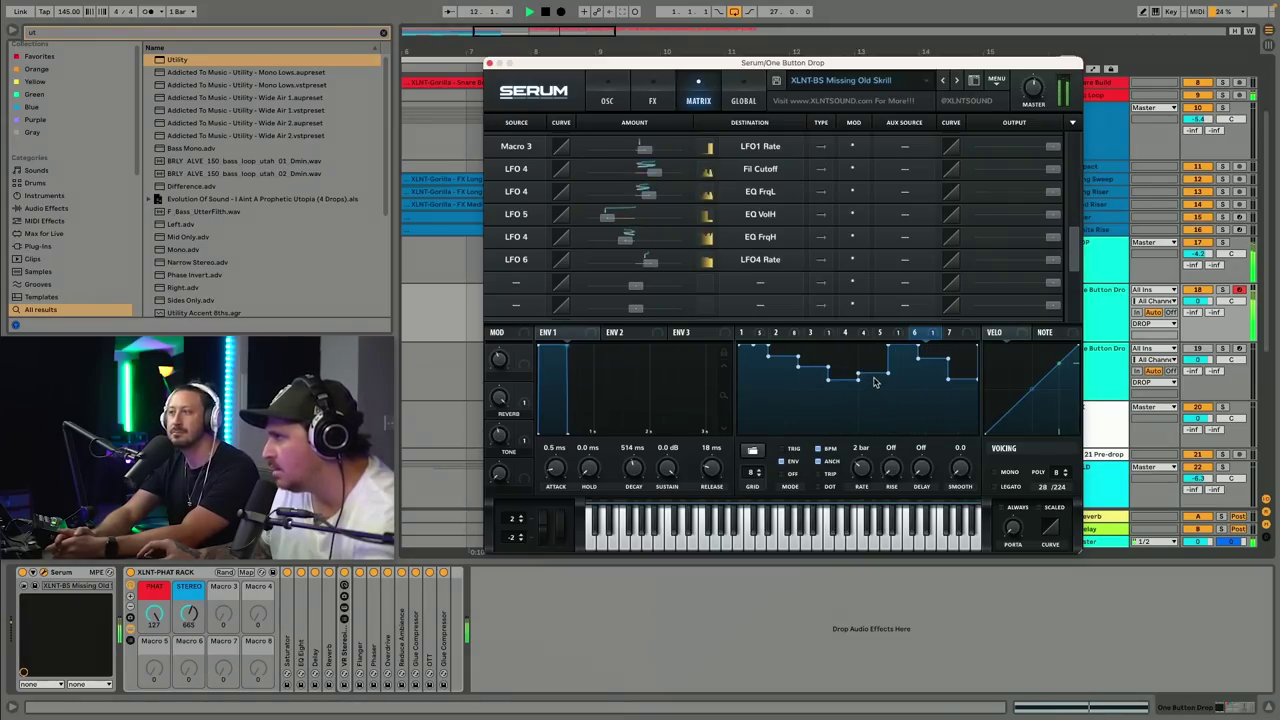
pyautogui.press('space')
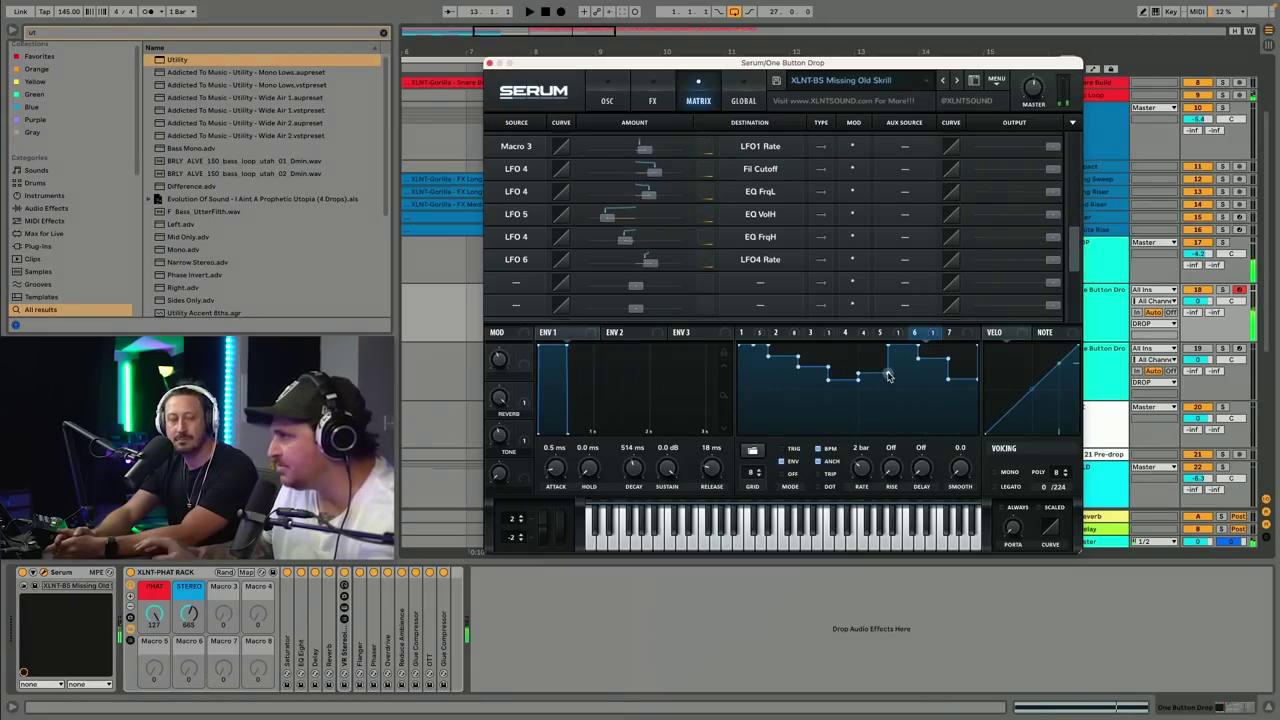
pyautogui.rightClick(860, 375)
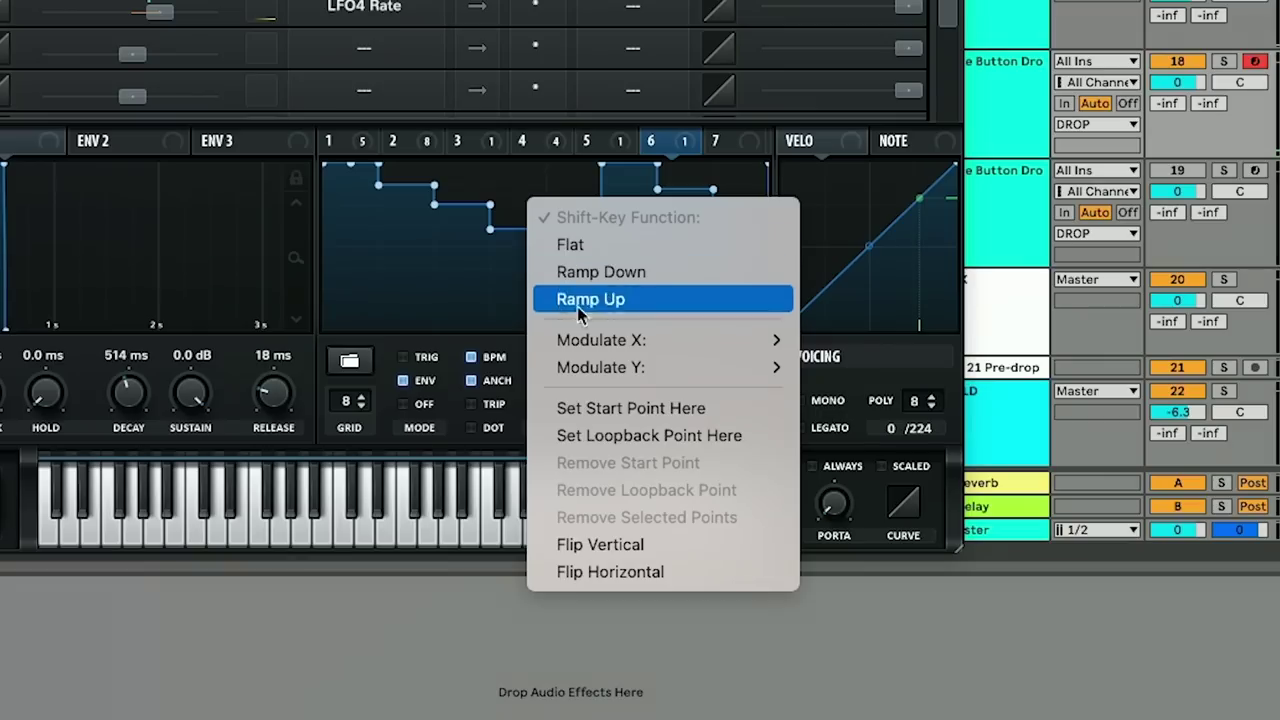
pyautogui.click(885, 490)
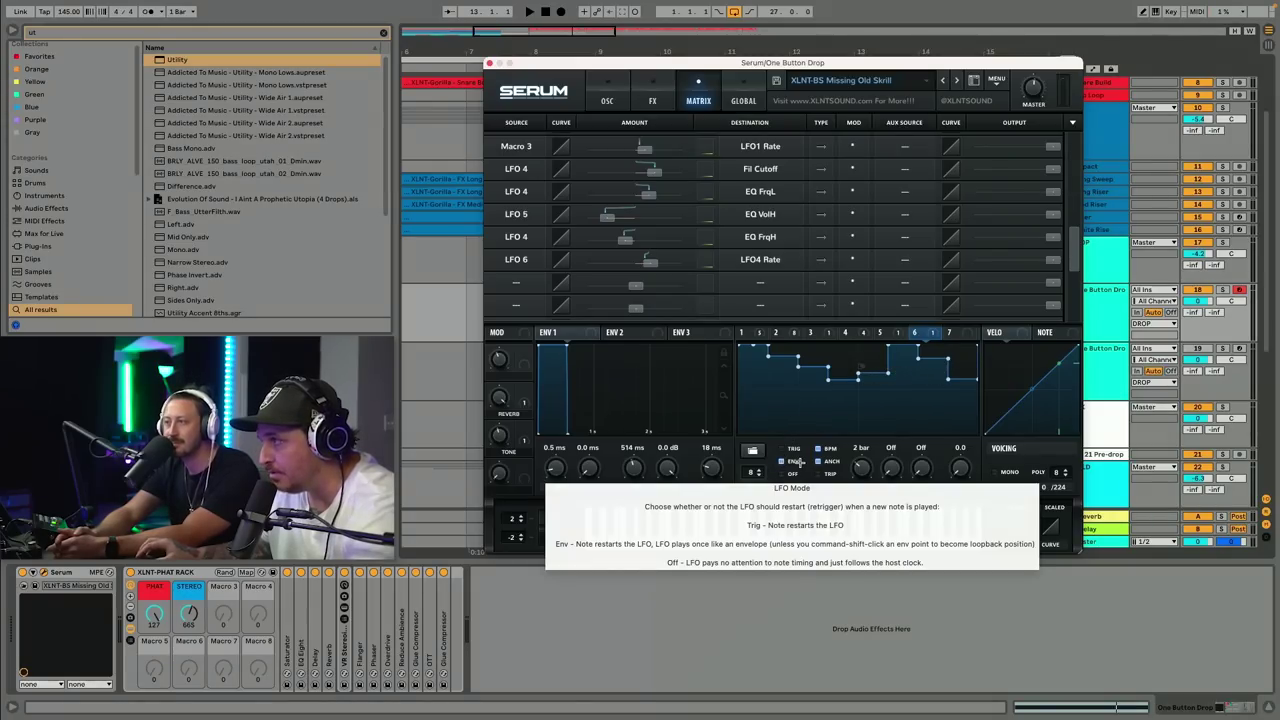
# Modulate the vertical position of both points of LFO 6's final step with LFO 7, using LFO Bus 1 and LFO Bus 2
pyautogui.press('space')
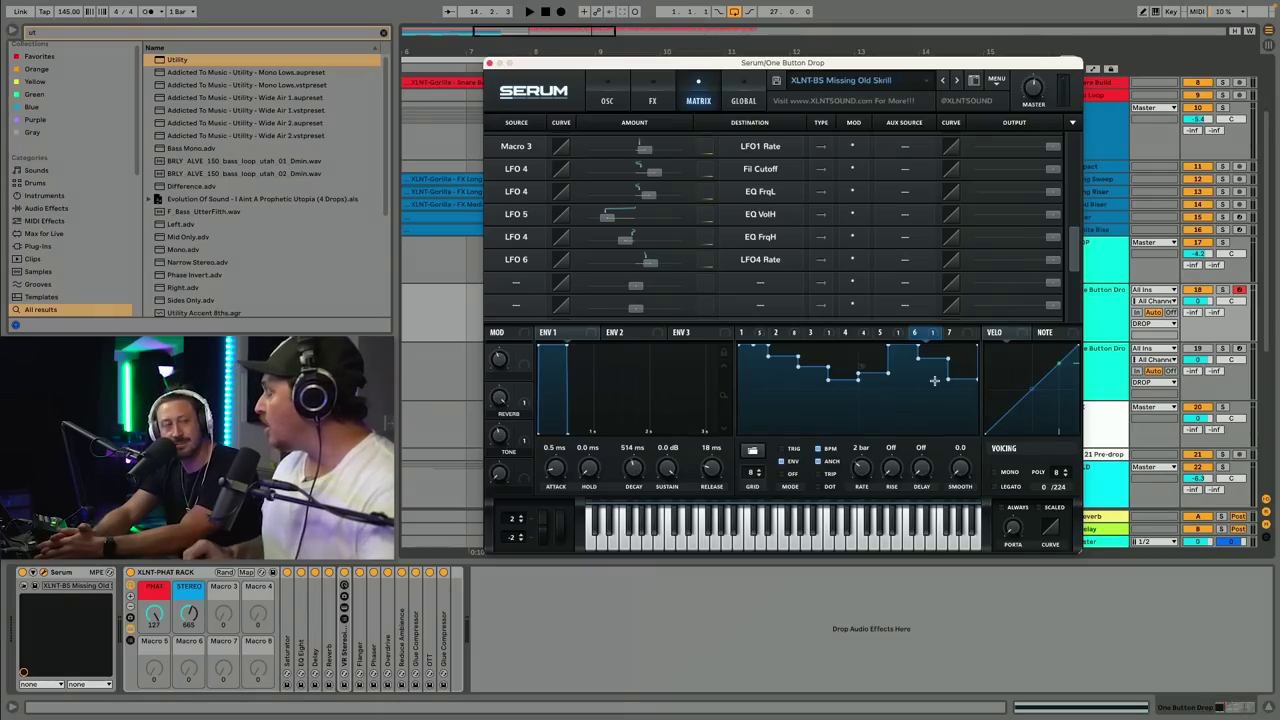
pyautogui.press('space')
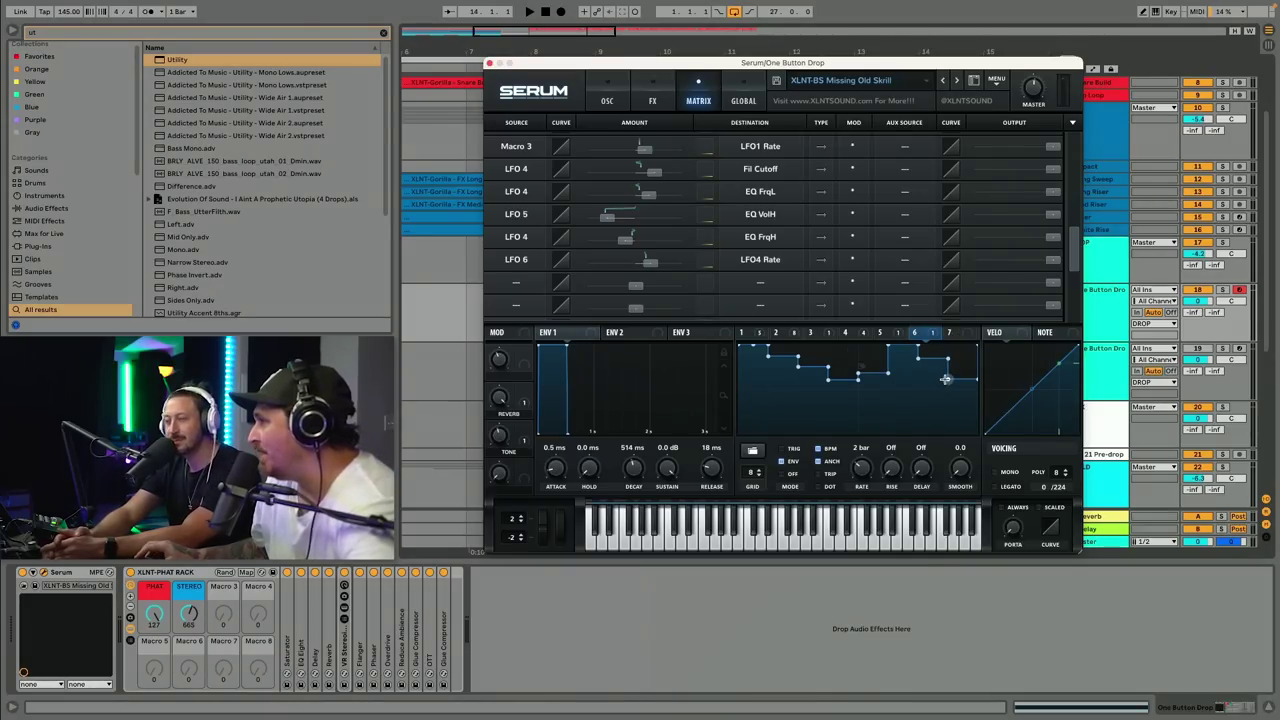
pyautogui.rightClick(945, 379)
pyautogui.moveTo(973, 462)
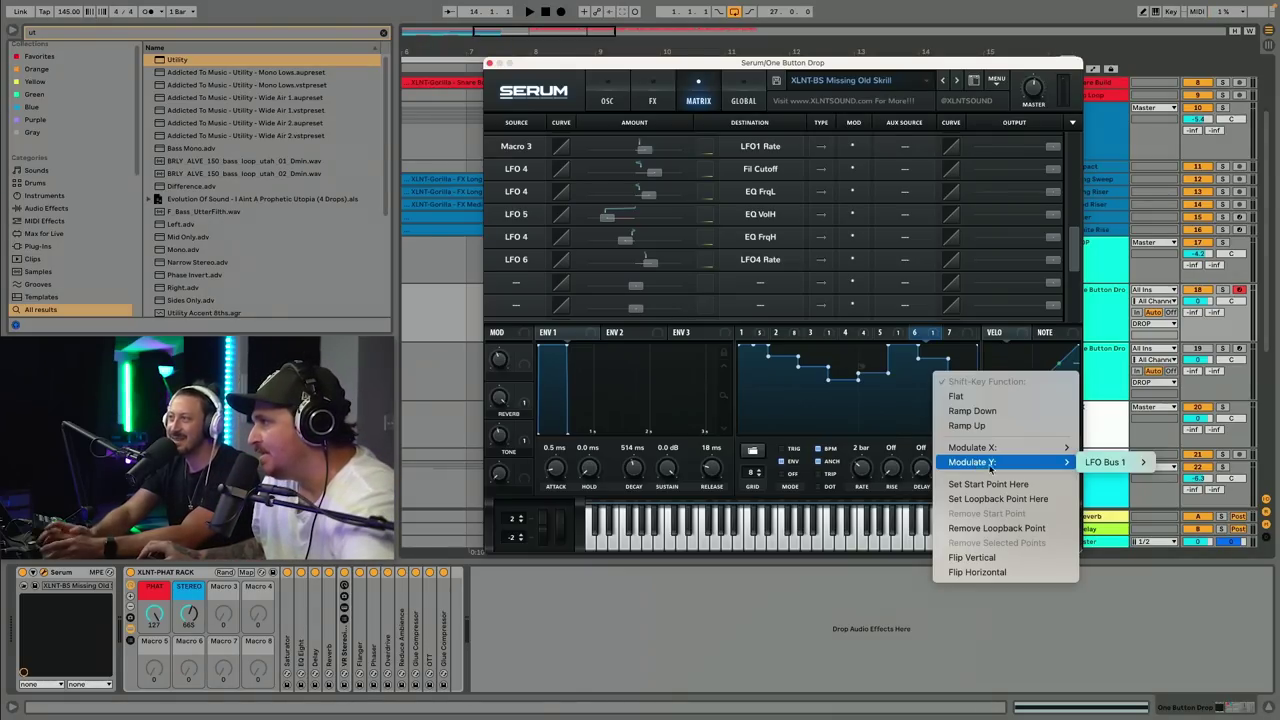
pyautogui.moveTo(1095, 463)
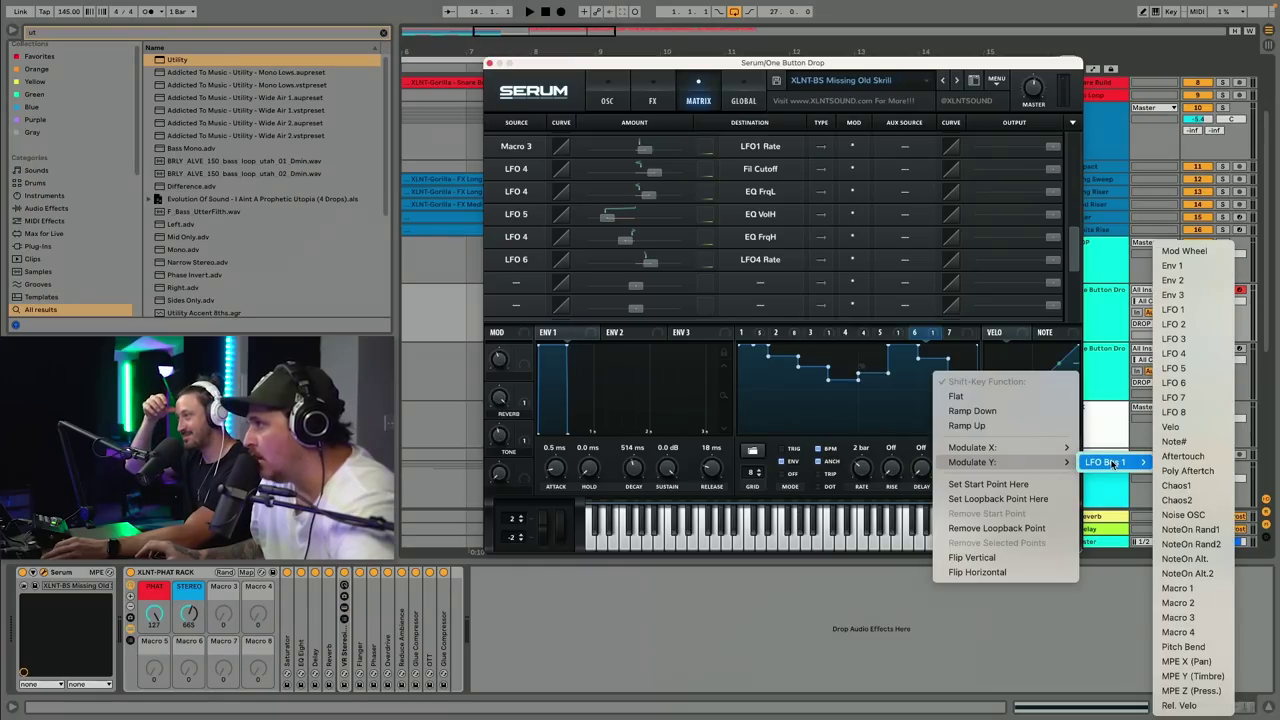
pyautogui.click(1180, 397)
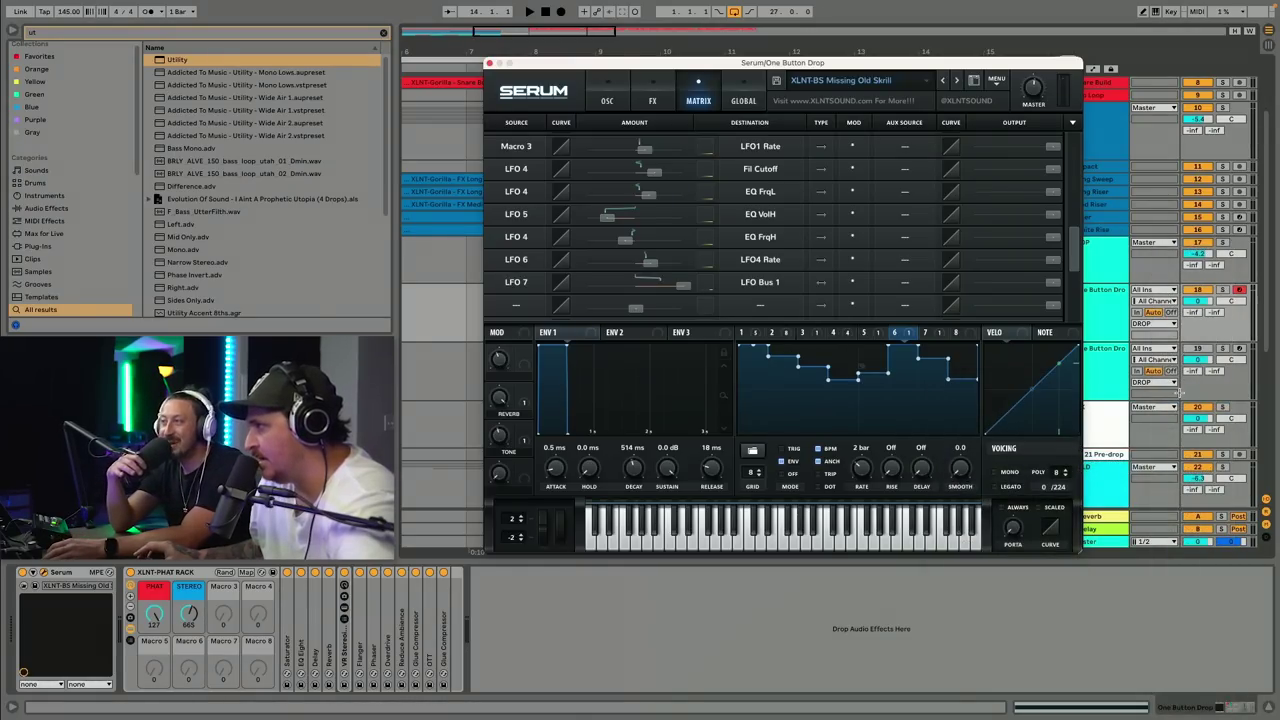
pyautogui.rightClick(968, 374)
pyautogui.moveTo(1040, 461)
pyautogui.moveTo(1172, 476)
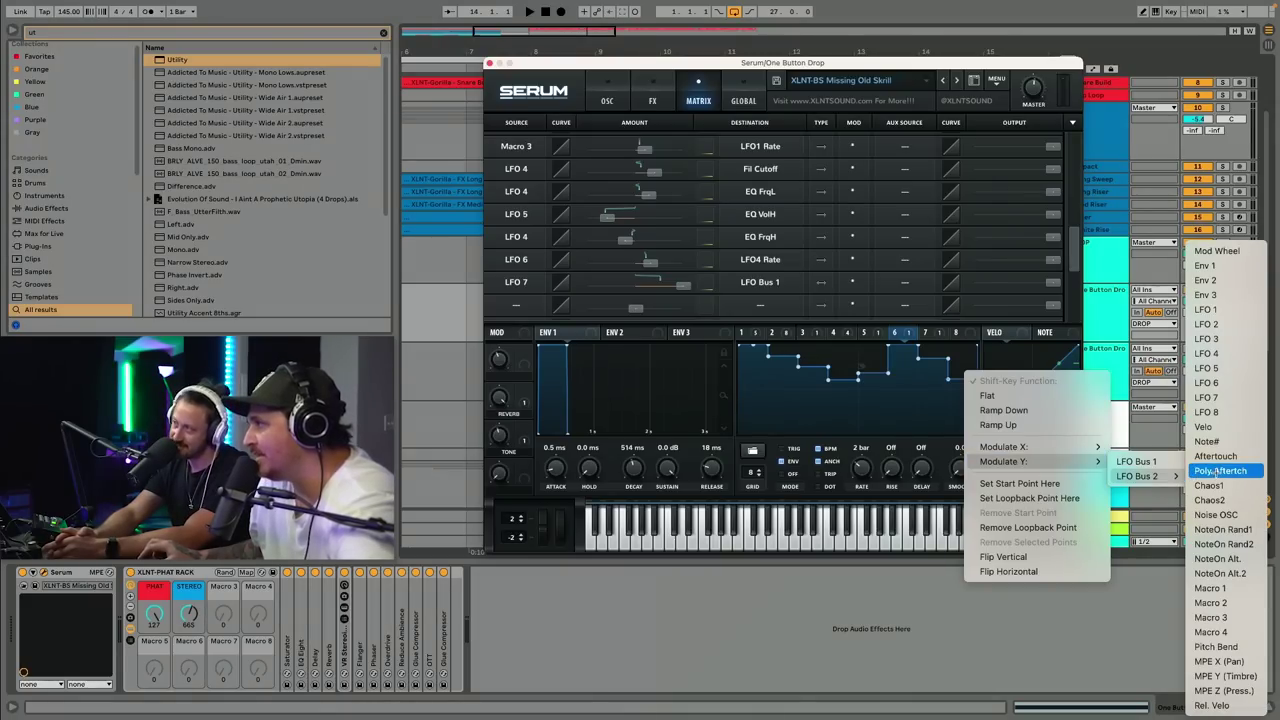
pyautogui.click(1207, 398)
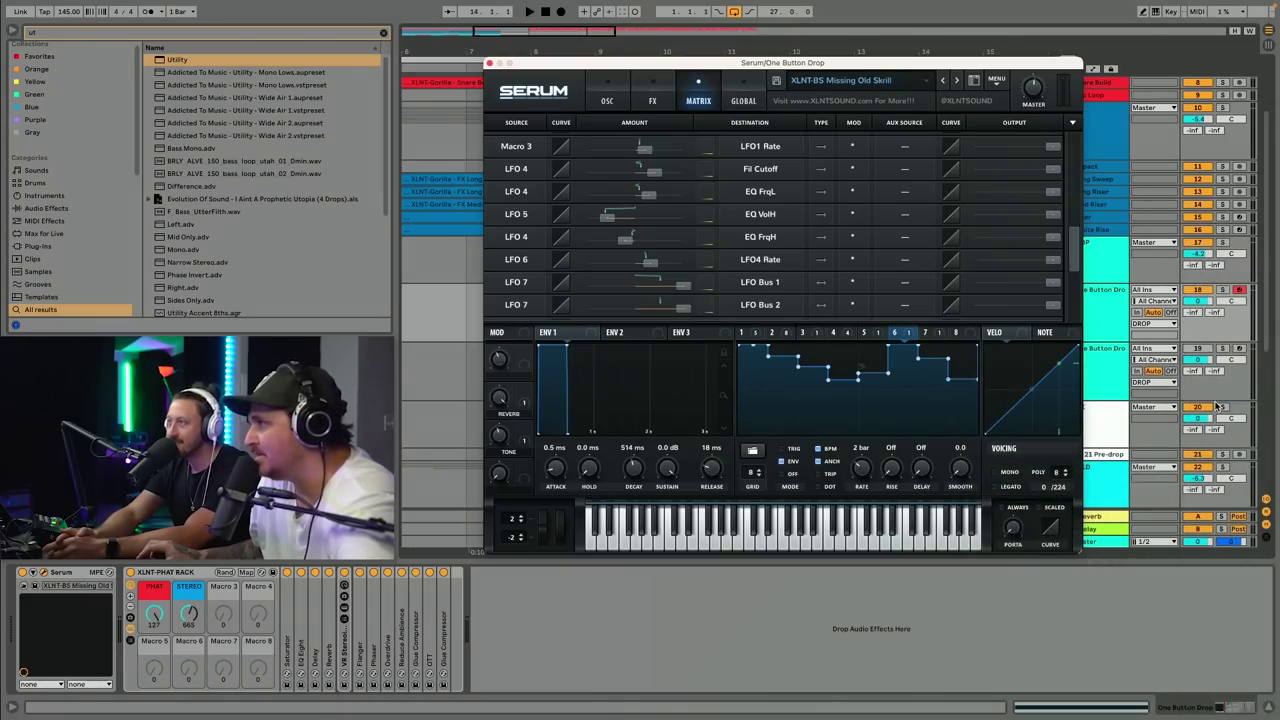
# Flatten LFO 7 at full height, set its rate to bar and audition its effect on LFO 6's final step
pyautogui.click(928, 334)
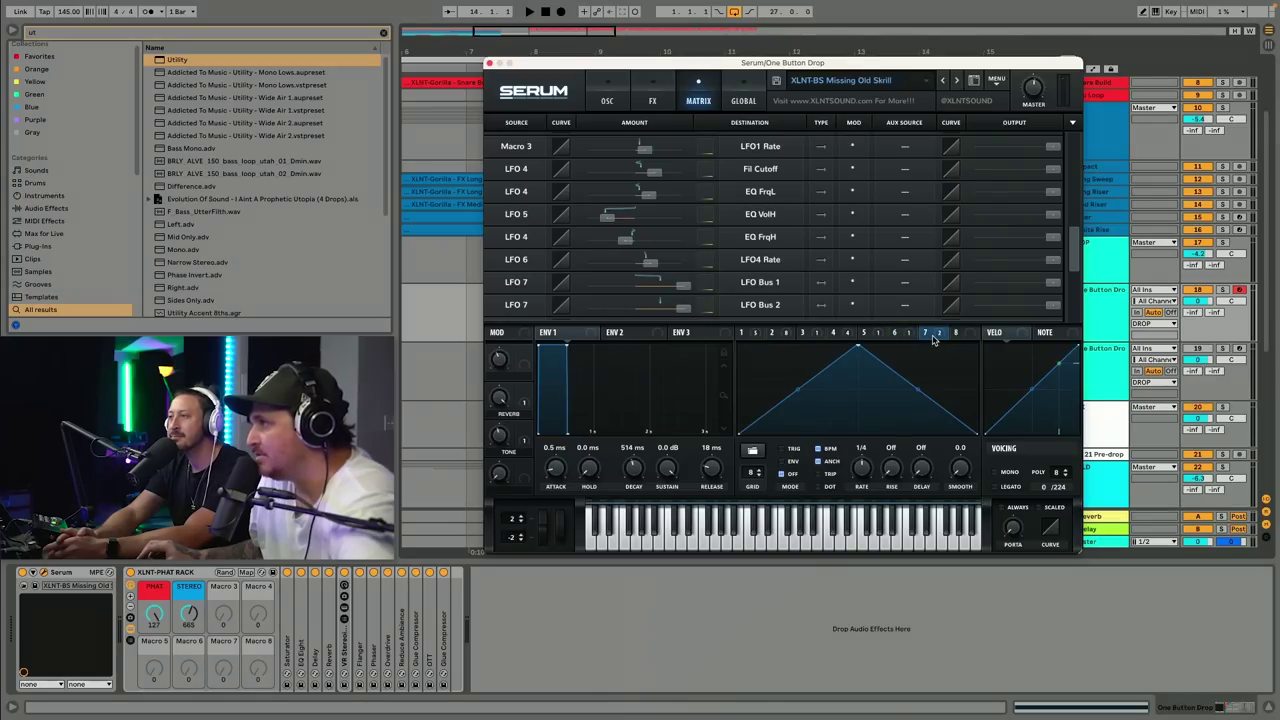
pyautogui.moveTo(744, 399)
pyautogui.mouseDown()
pyautogui.moveTo(741, 326)
pyautogui.moveTo(1007, 313)
pyautogui.mouseUp()
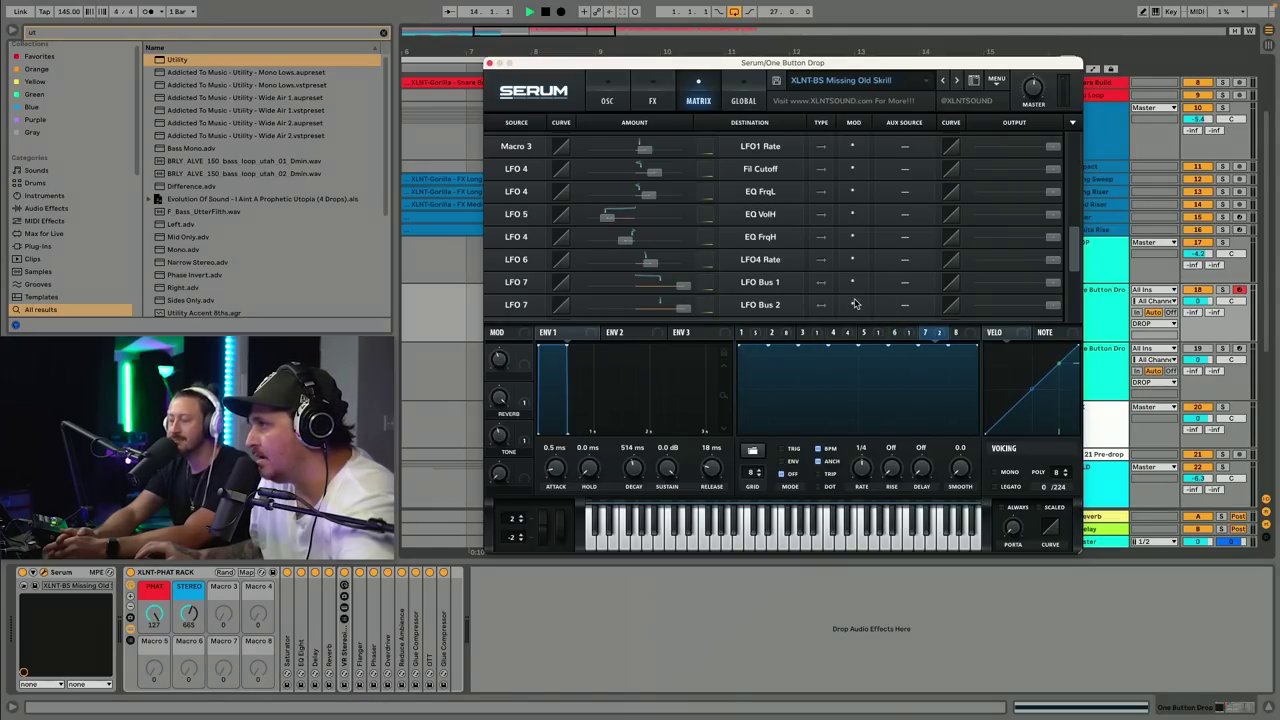
pyautogui.moveTo(861, 468); pyautogui.dragTo(857, 465)
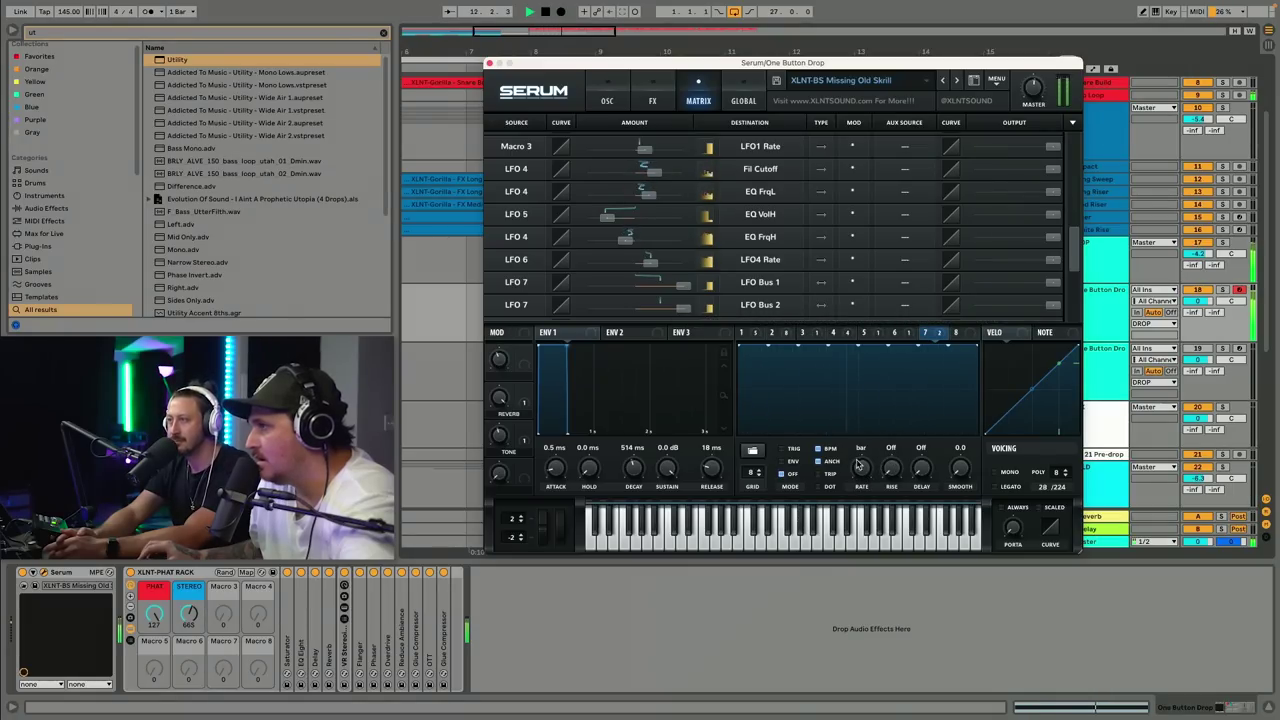
pyautogui.click(902, 334)
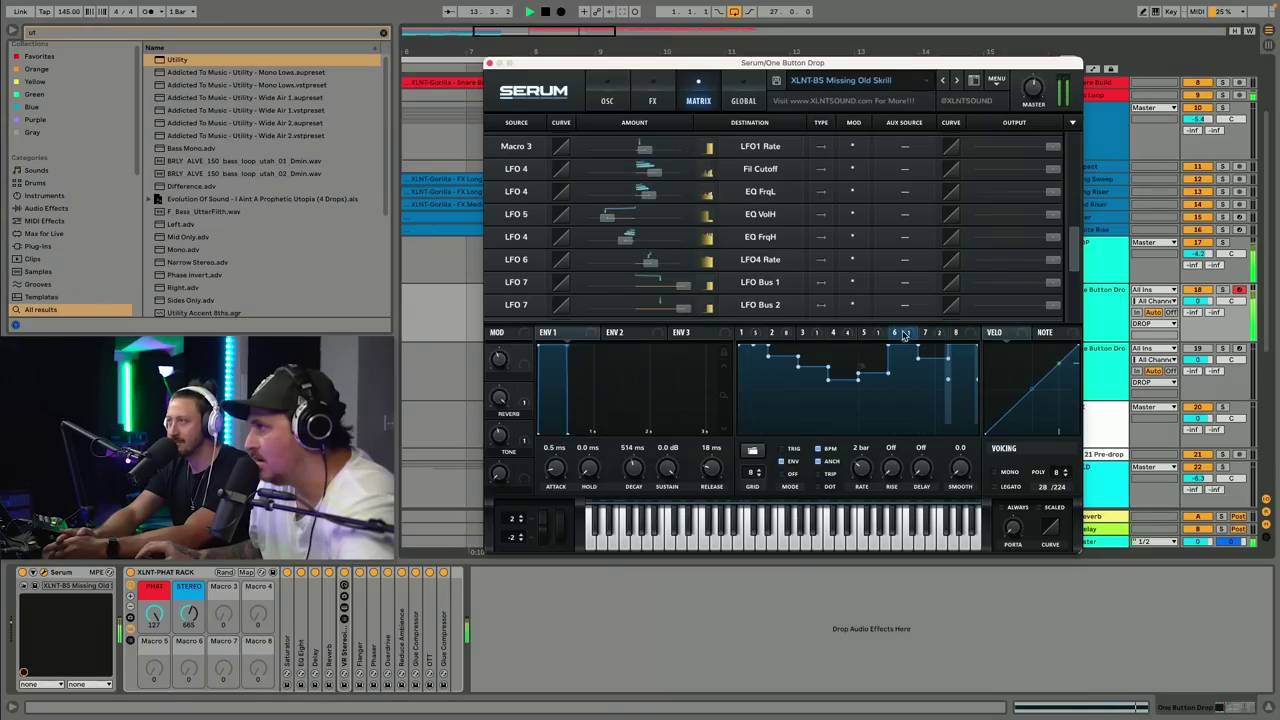
pyautogui.moveTo(948, 378); pyautogui.dragTo(949, 362)
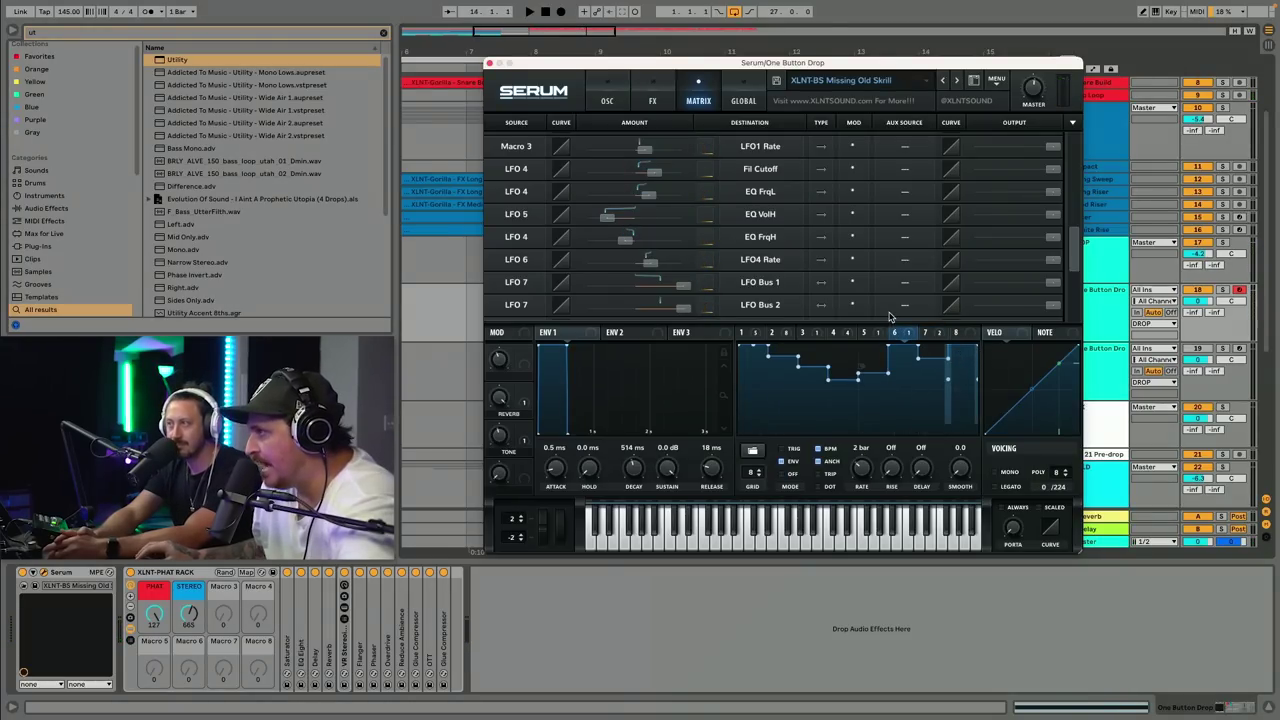
# Set LFO 7 to a 4 bar rate in Trig mode with a lowered final grid step, and audition it
pyautogui.press('space')
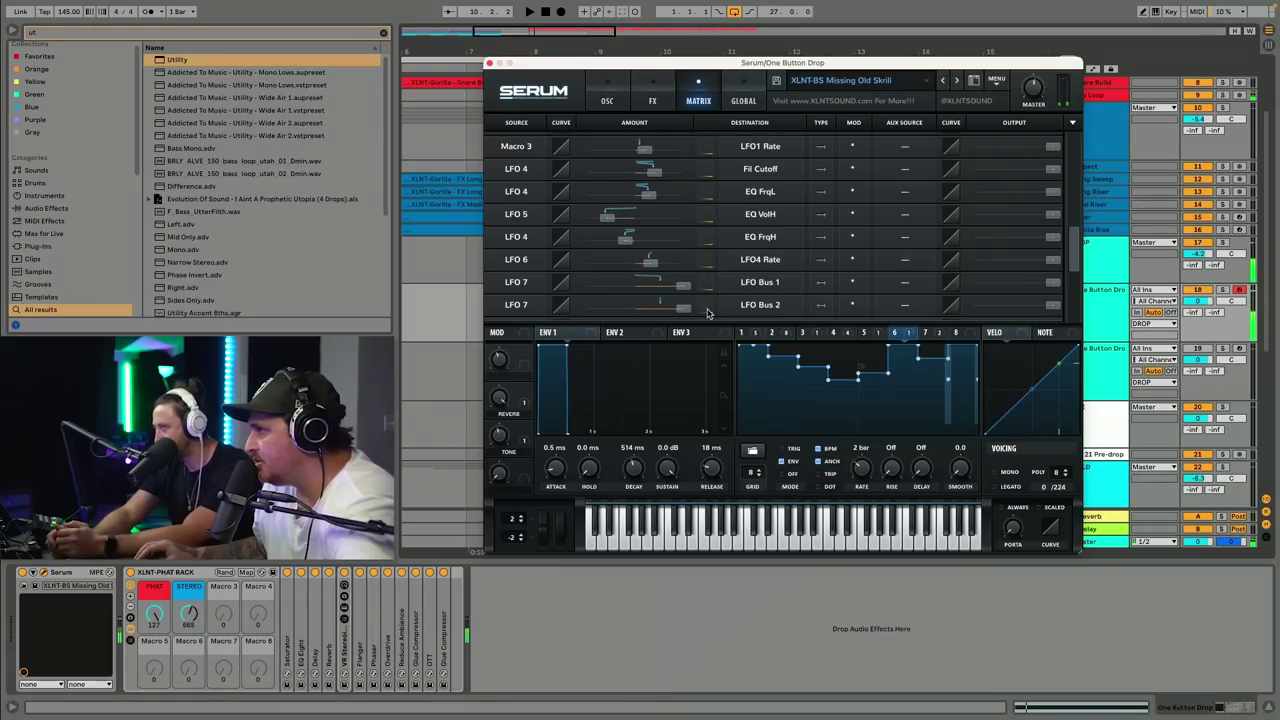
pyautogui.click(924, 334)
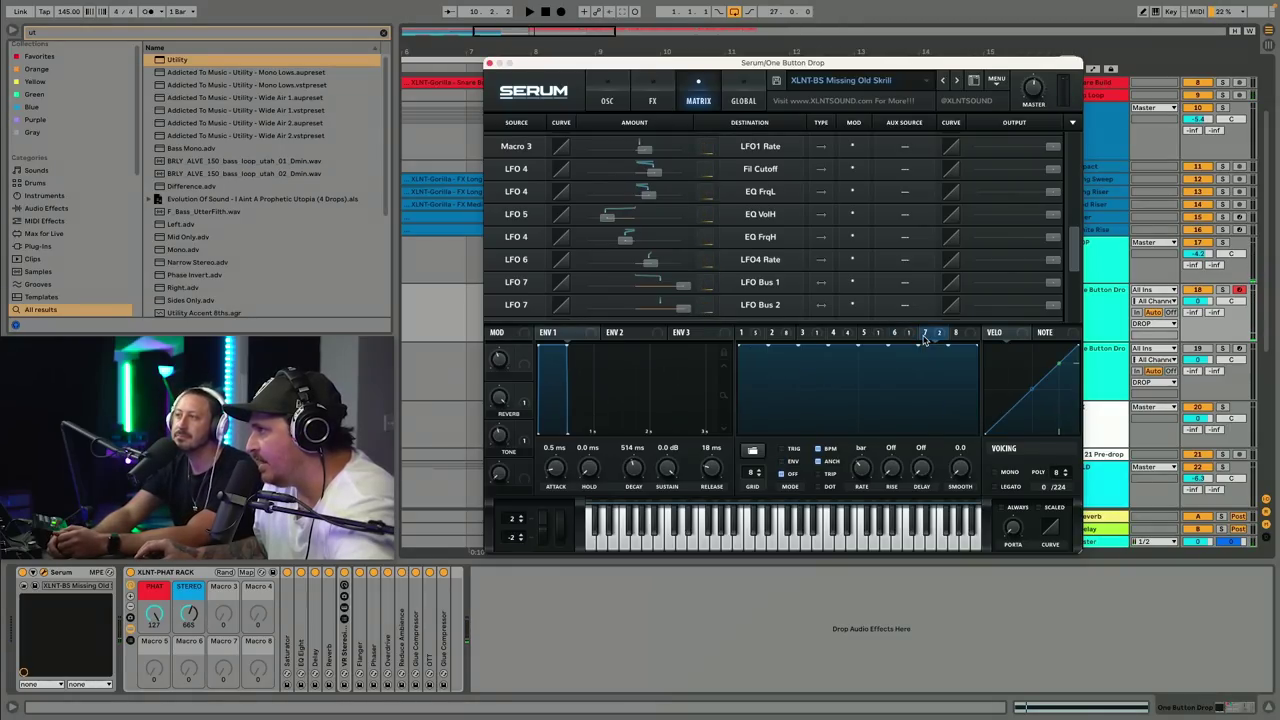
pyautogui.moveTo(860, 468); pyautogui.dragTo(860, 480)
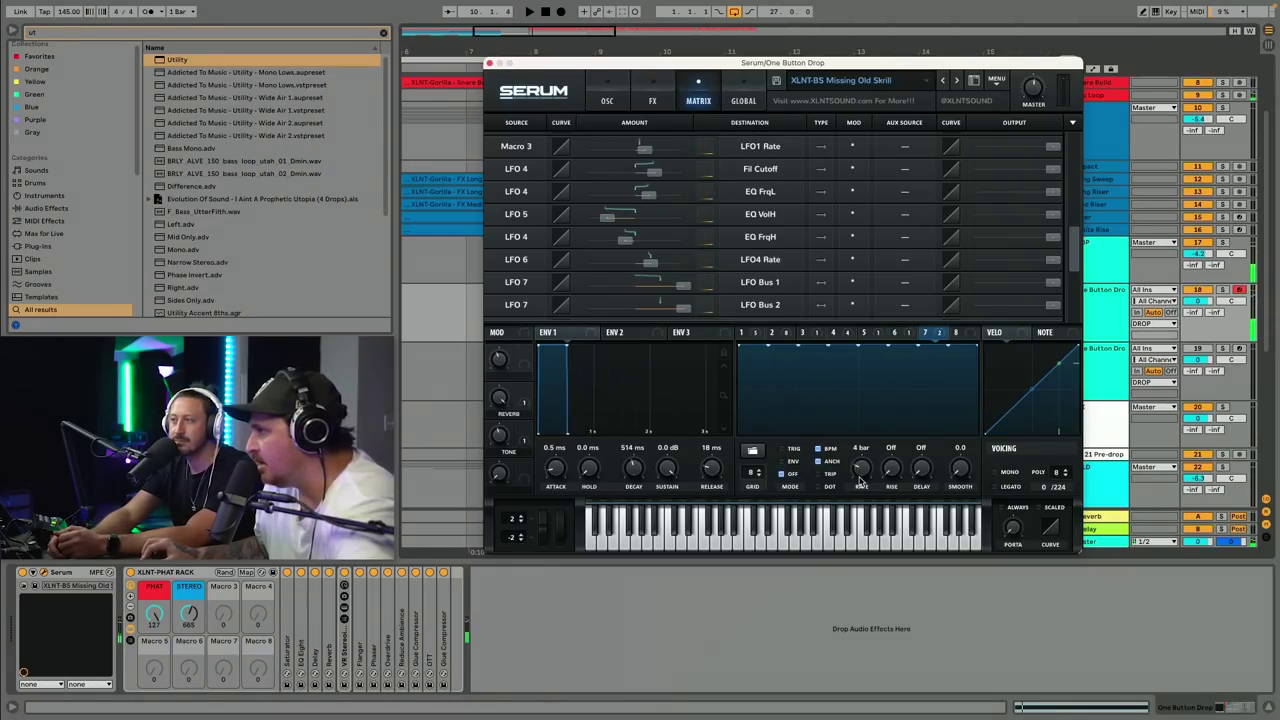
pyautogui.press('space')
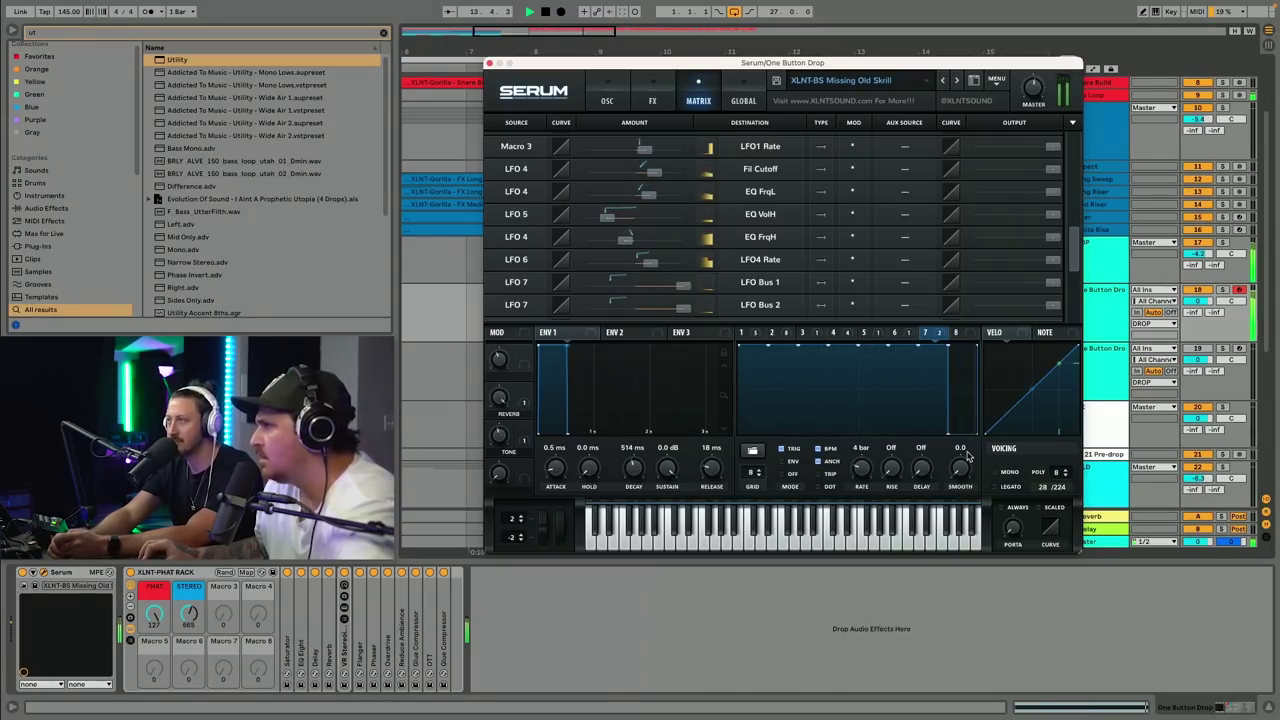
# Check LFO 6's response and try lowering LFO 7's fourth grid step while auditioning
pyautogui.click(908, 335)
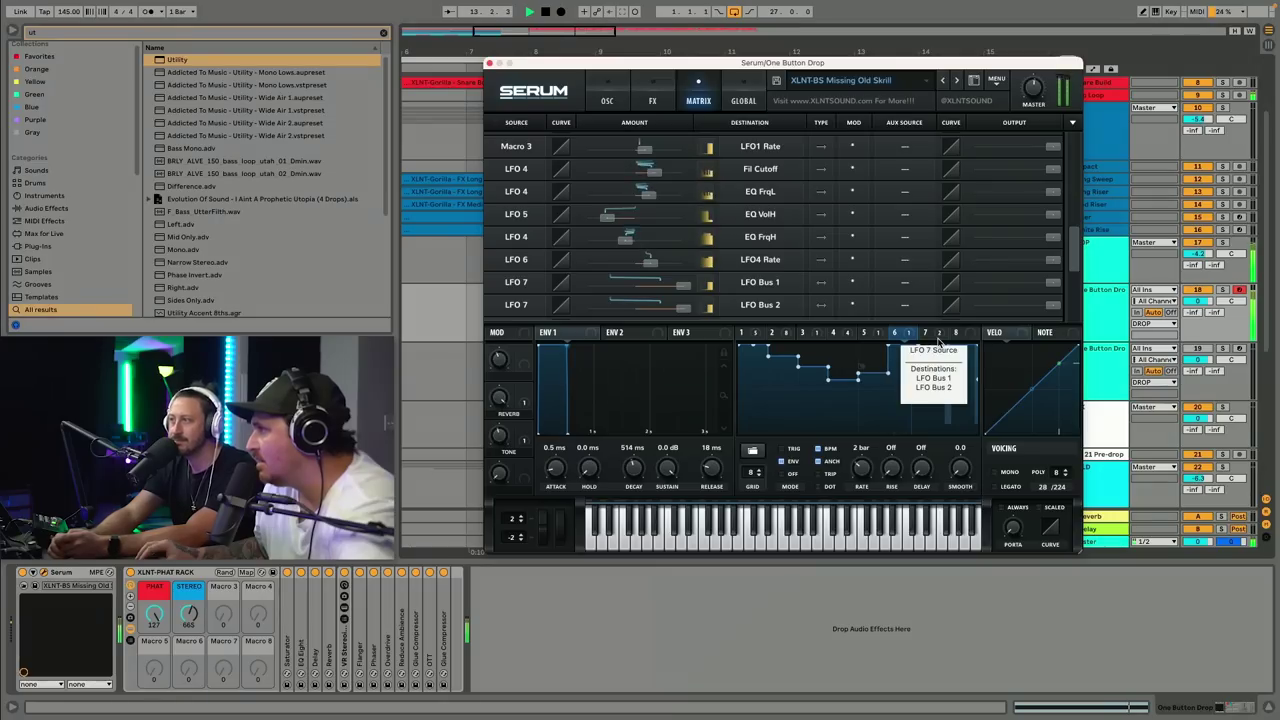
pyautogui.click(932, 334)
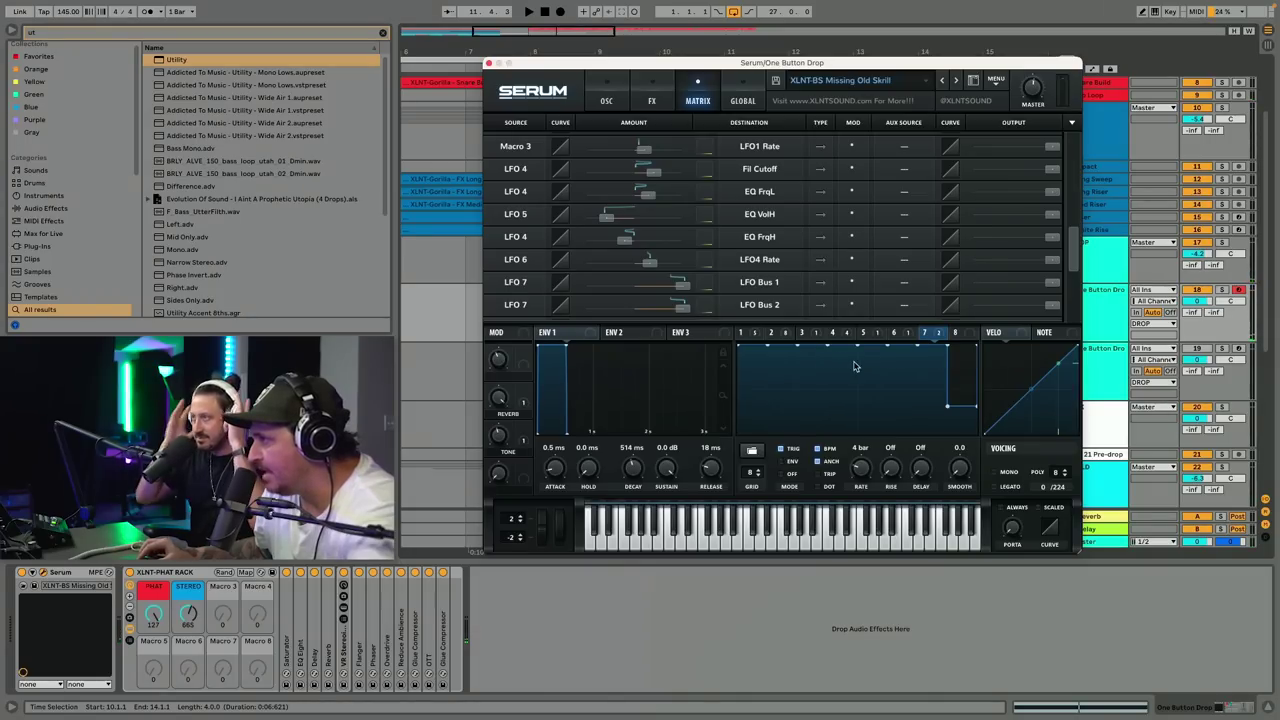
pyautogui.moveTo(842, 356); pyautogui.dragTo(842, 423)
pyautogui.press('space')
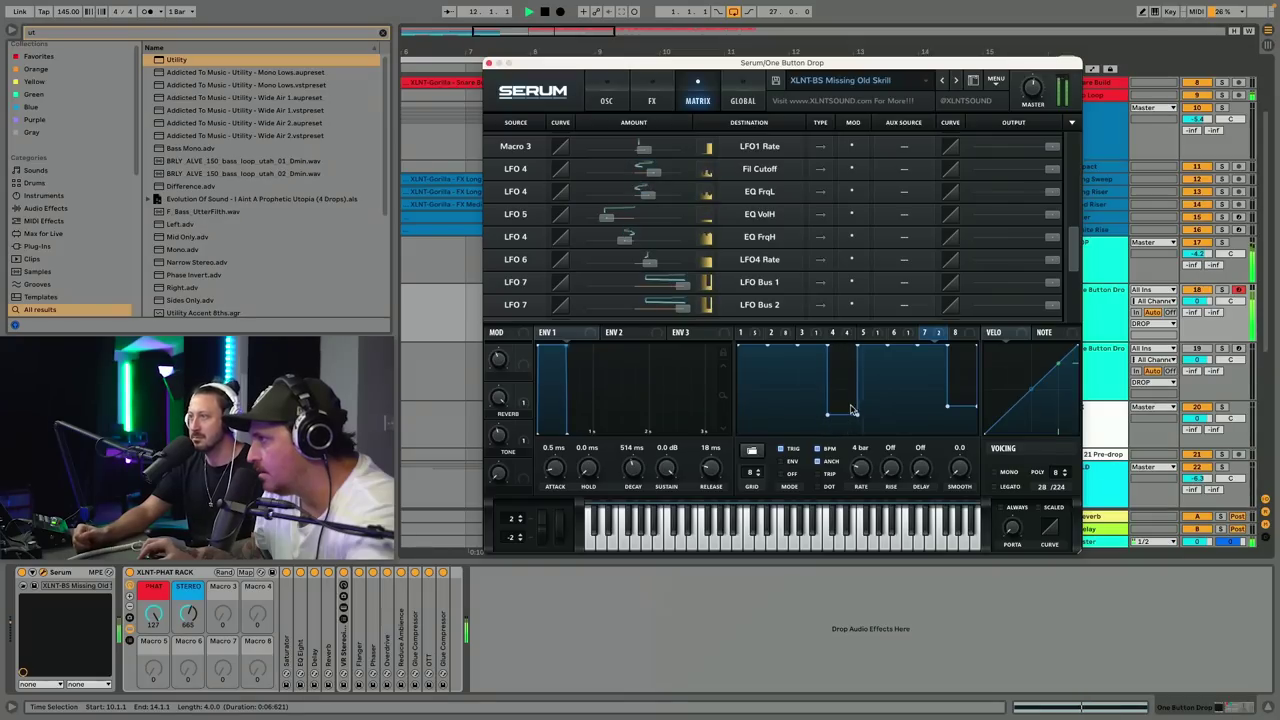
# Set LFO 7's amount to LFO Bus 1 to -54 and Bus 2 to a similar negative amount, auditioning LFO 6's final step
pyautogui.click(893, 333)
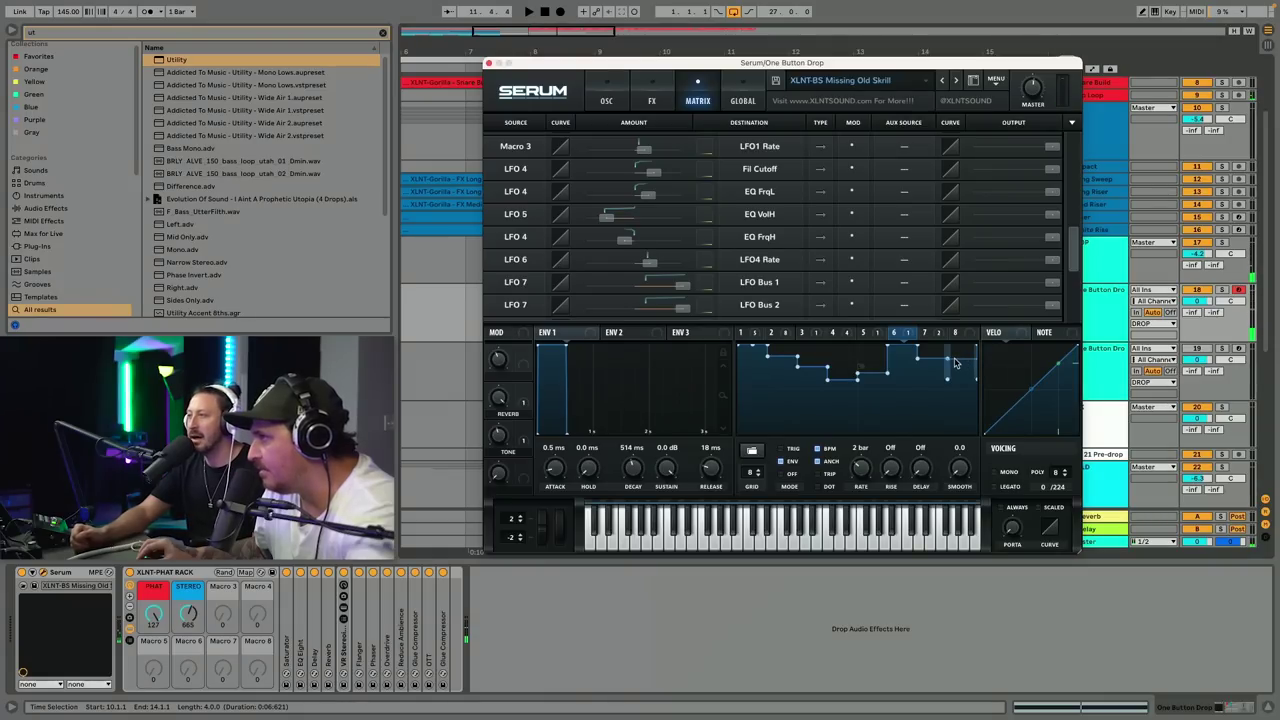
pyautogui.click(820, 283)
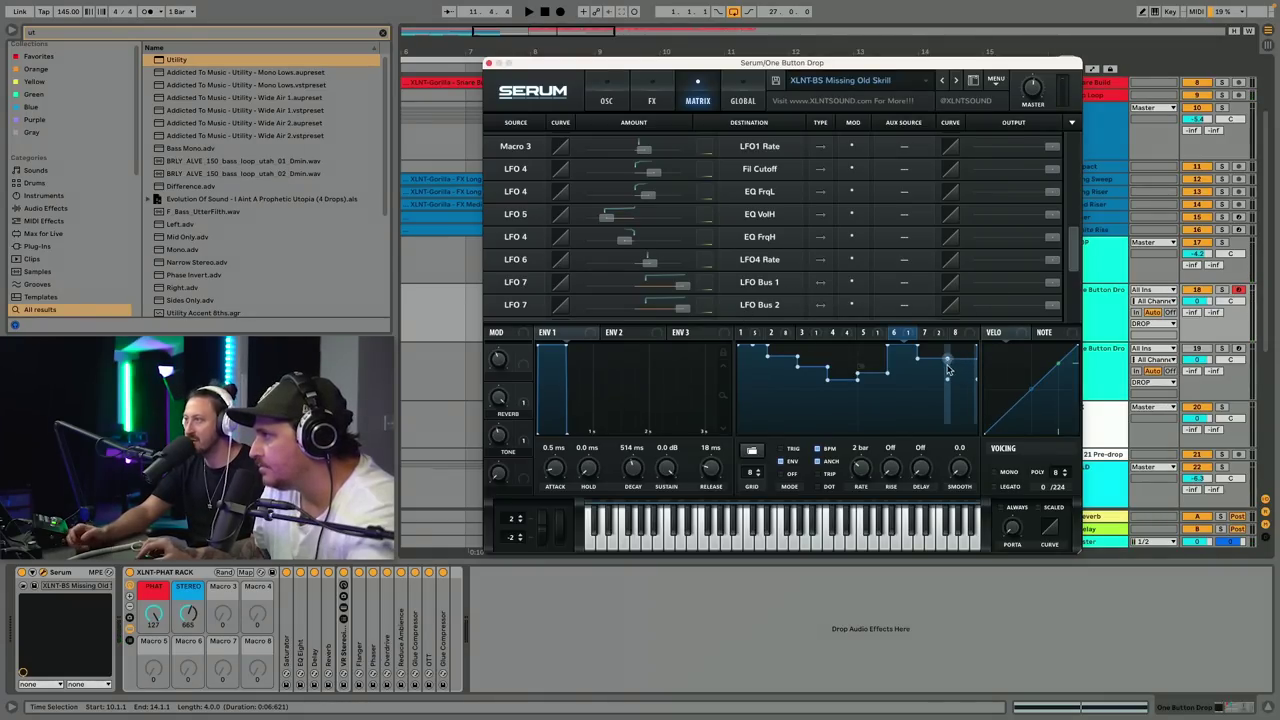
pyautogui.moveTo(684, 288); pyautogui.dragTo(579, 307)
pyautogui.press('space')
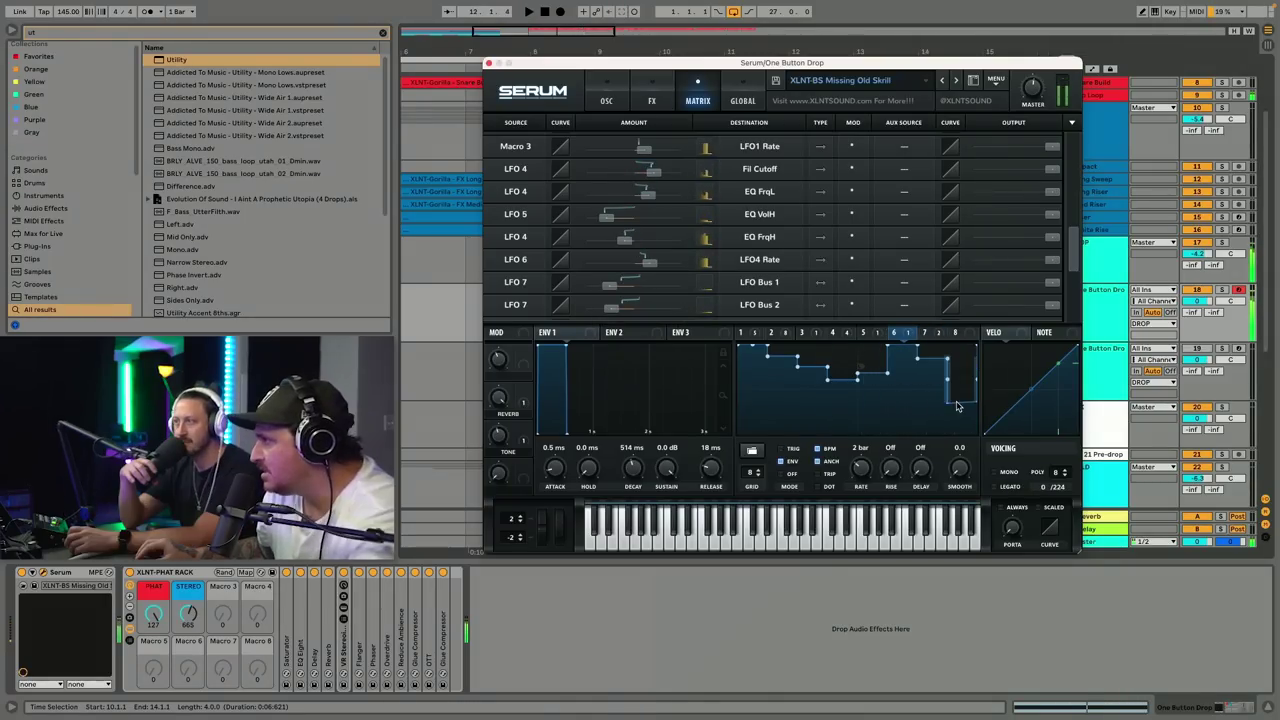
# Flatten LFO 7's first seven grid steps at mid-level and fine-tune its LFO Bus 1 amount to match Bus 2
pyautogui.click(930, 335)
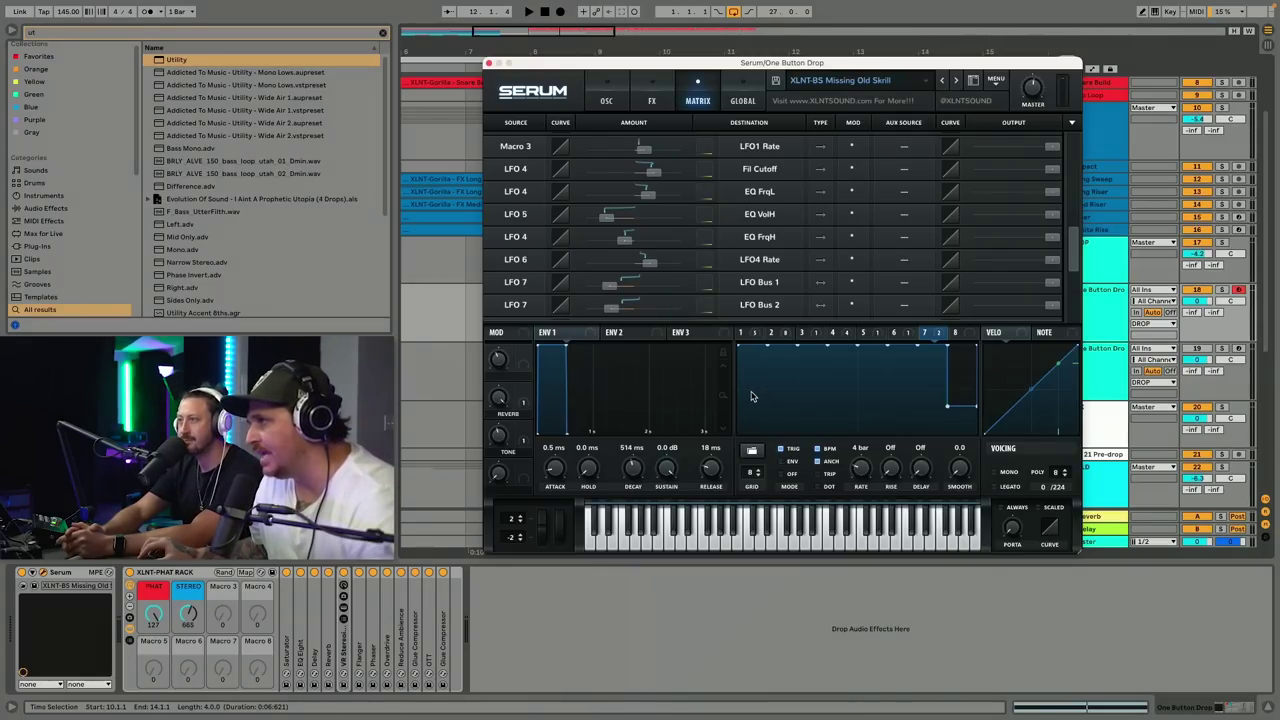
pyautogui.moveTo(752, 396)
pyautogui.mouseDown()
pyautogui.moveTo(930, 391)
pyautogui.moveTo(852, 390)
pyautogui.mouseUp()
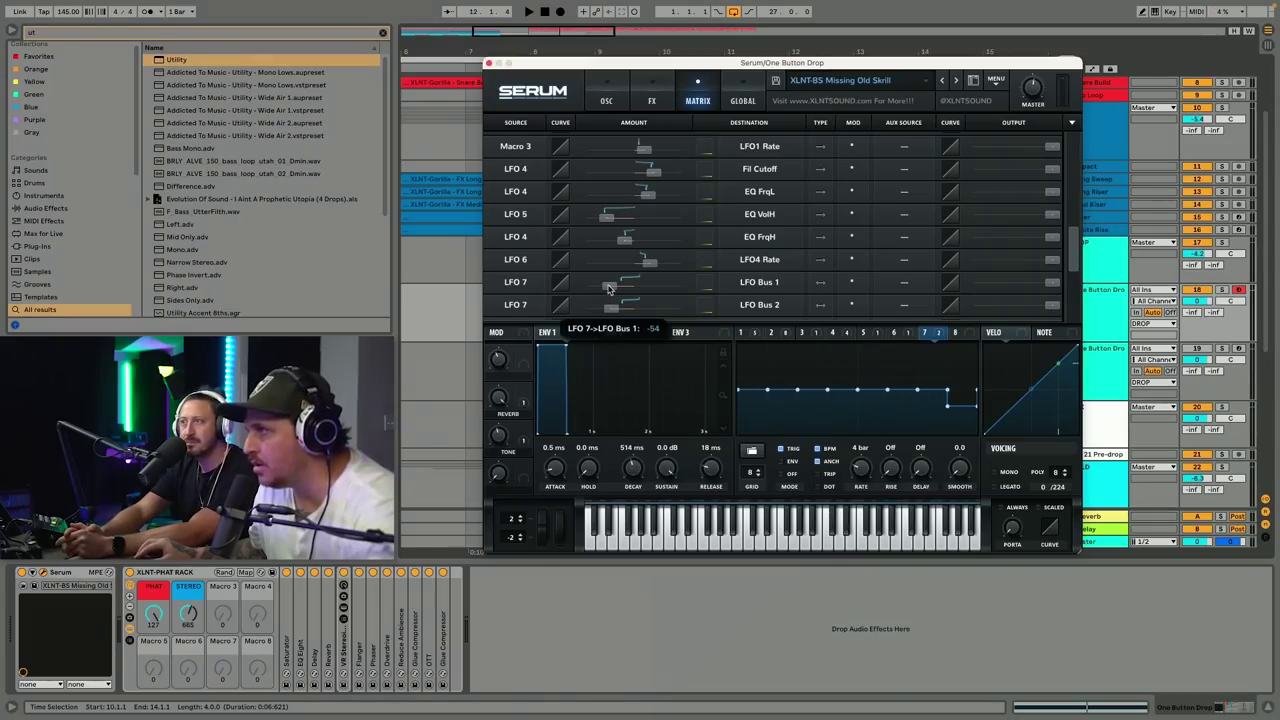
pyautogui.moveTo(609, 288); pyautogui.dragTo(613, 303)
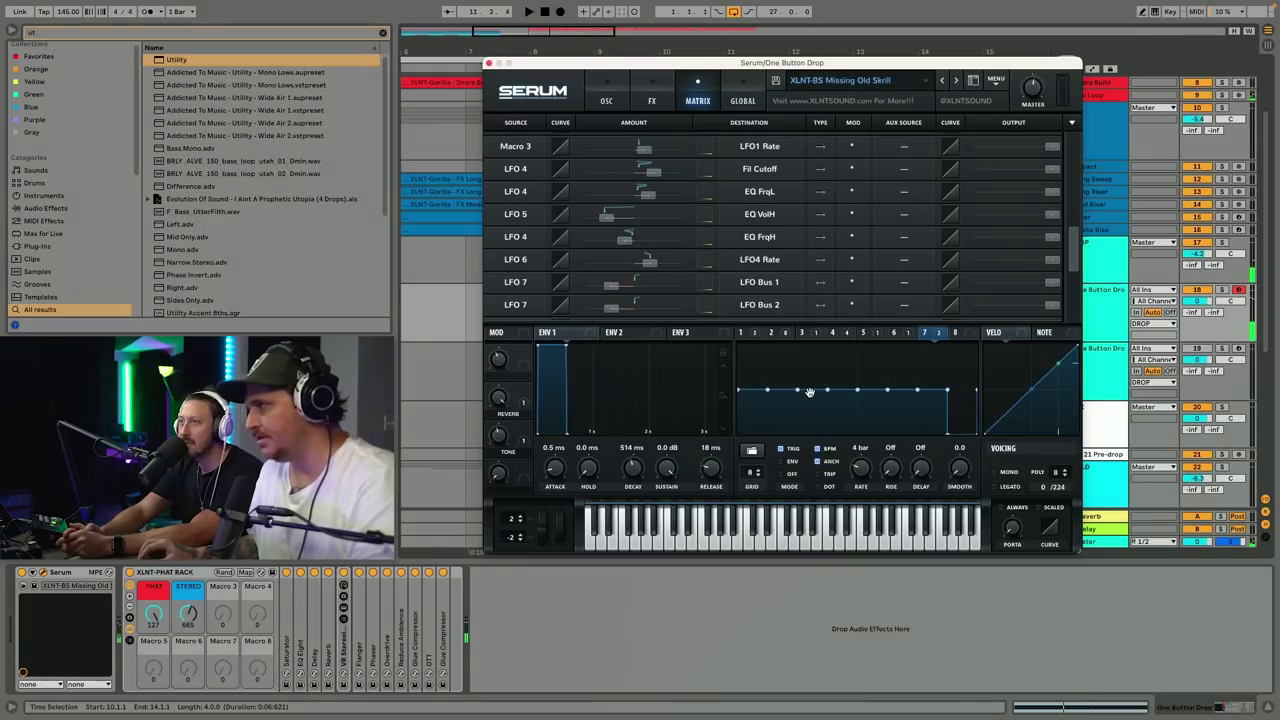
# Try dropping LFO 7's third and fourth grid steps to zero while auditioning, and restore them to mid-level
pyautogui.moveTo(810, 397); pyautogui.dragTo(814, 425)
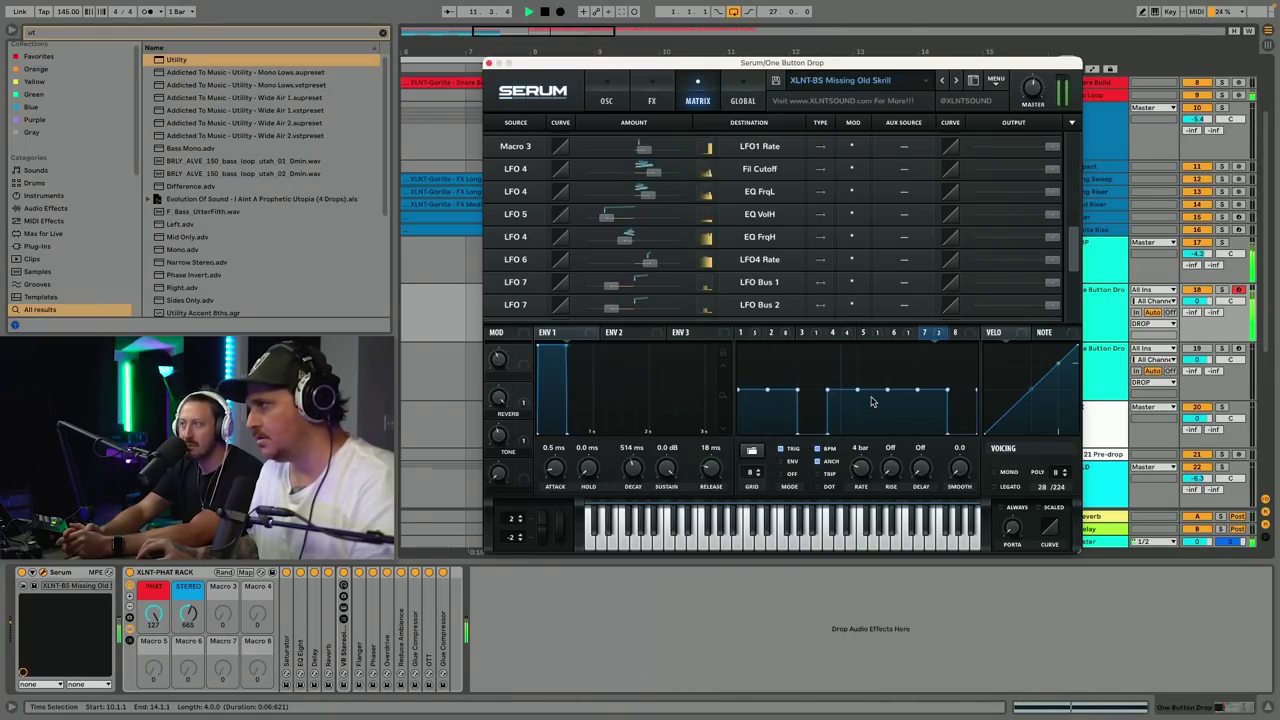
pyautogui.moveTo(844, 398); pyautogui.dragTo(842, 447)
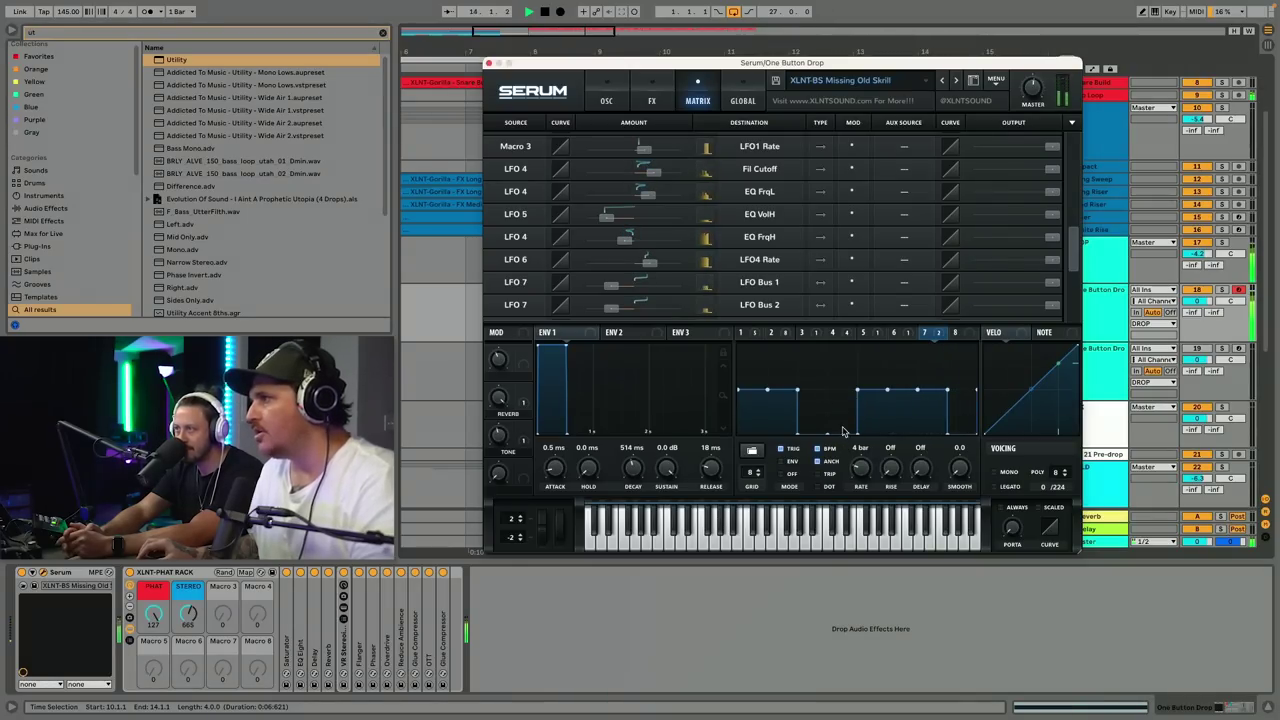
pyautogui.moveTo(848, 405); pyautogui.dragTo(843, 398)
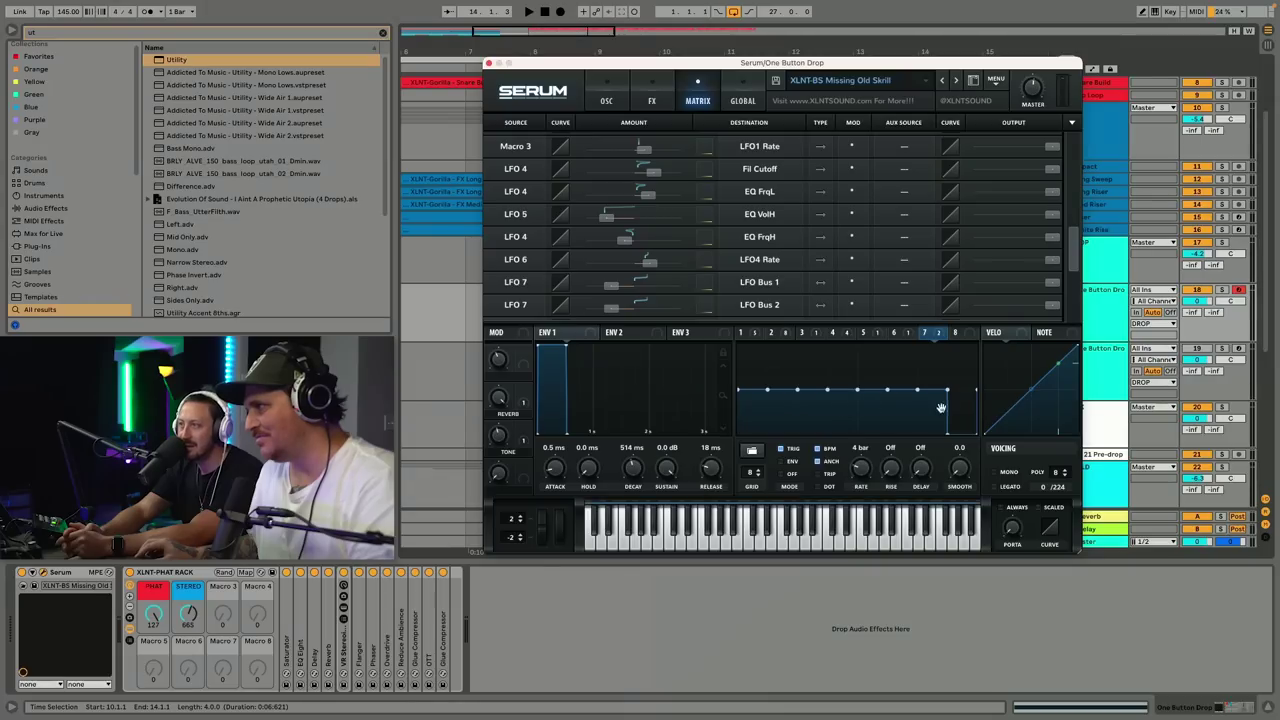
# Raise LFO 7's final grid step above mid-level and audition it while comparing the other LFO shapes
pyautogui.moveTo(956, 405); pyautogui.dragTo(950, 359)
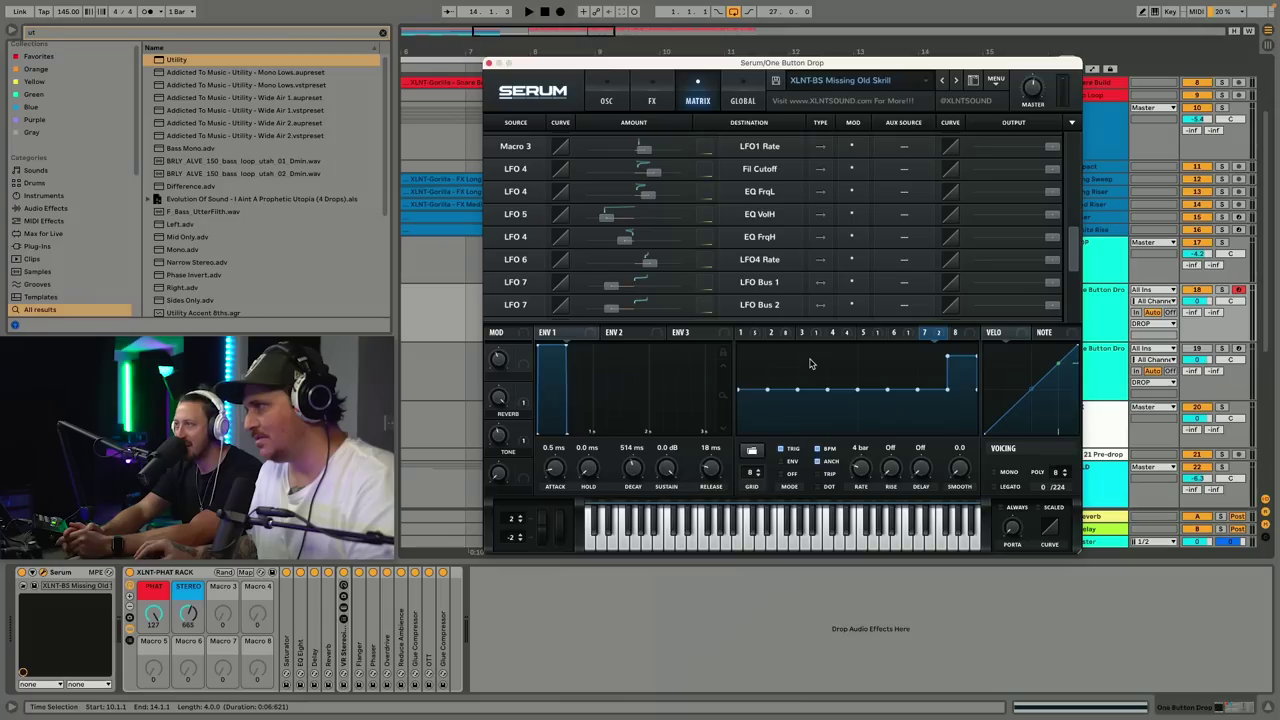
pyautogui.click(838, 336)
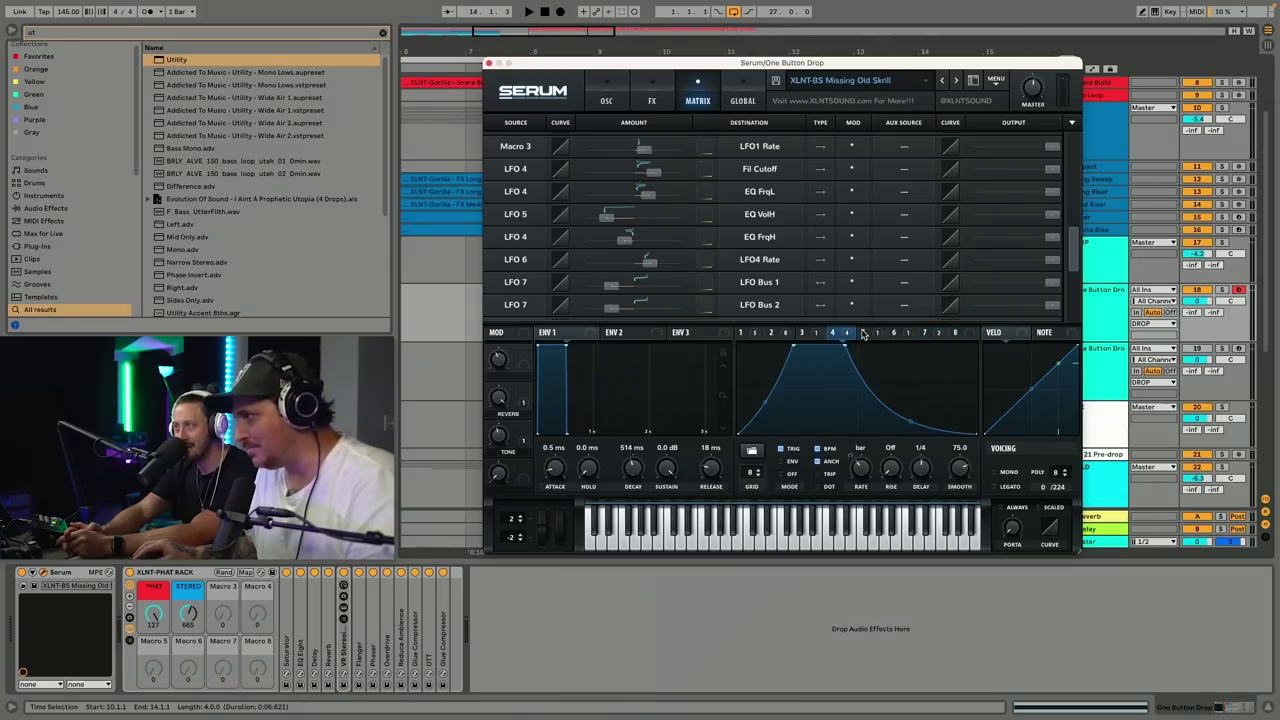
pyautogui.click(863, 336)
pyautogui.click(922, 335)
pyautogui.press('space')
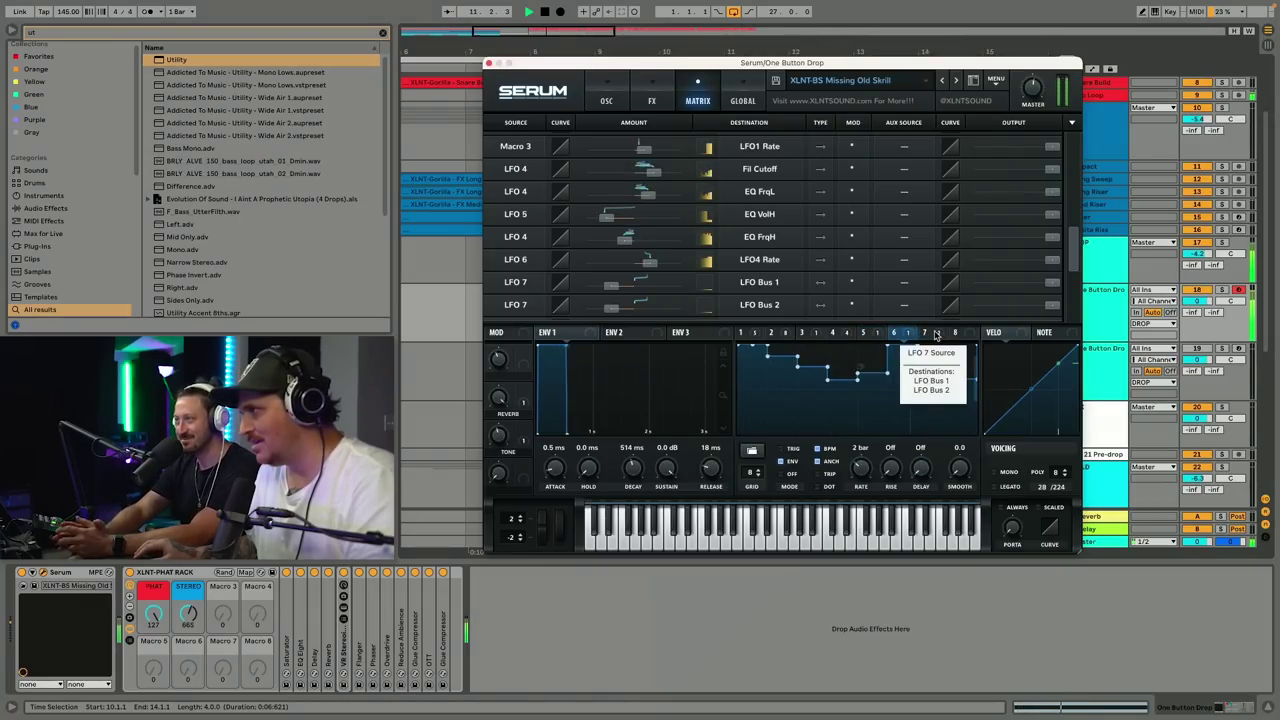
pyautogui.click(925, 335)
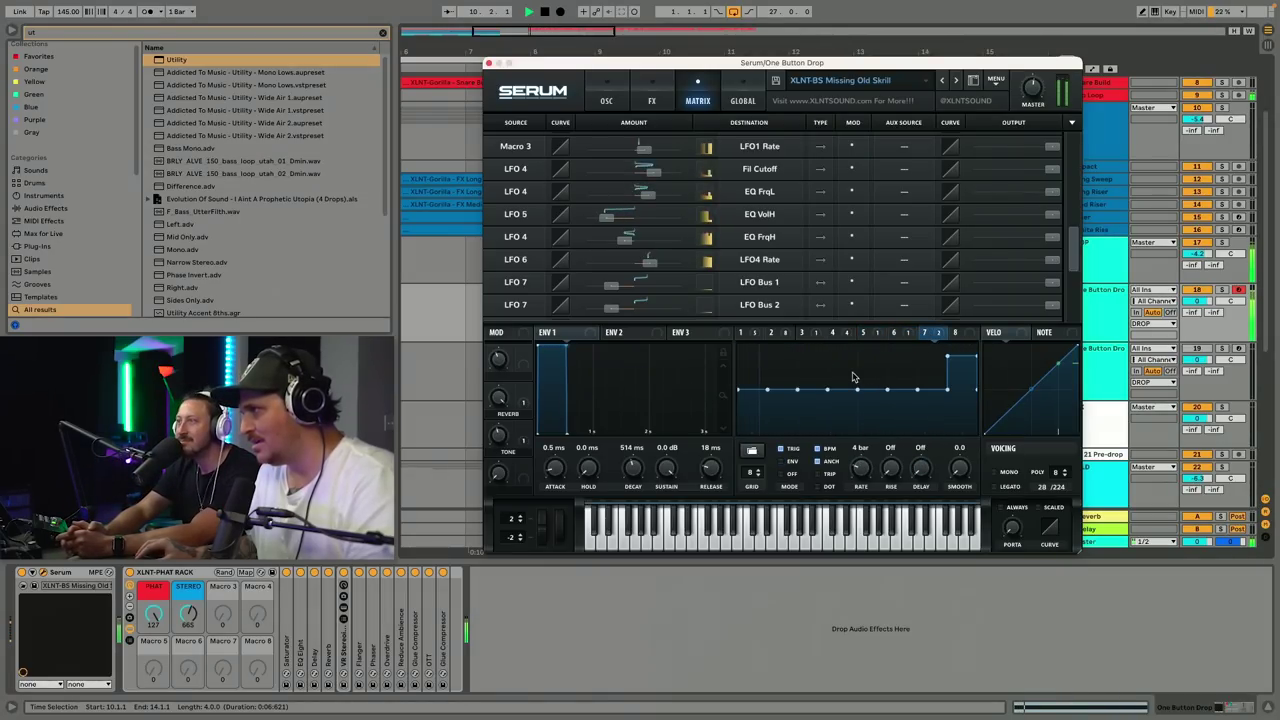
# Try raising LFO 7's fourth grid step to full height and return it to mid-level
pyautogui.moveTo(851, 372); pyautogui.dragTo(845, 345)
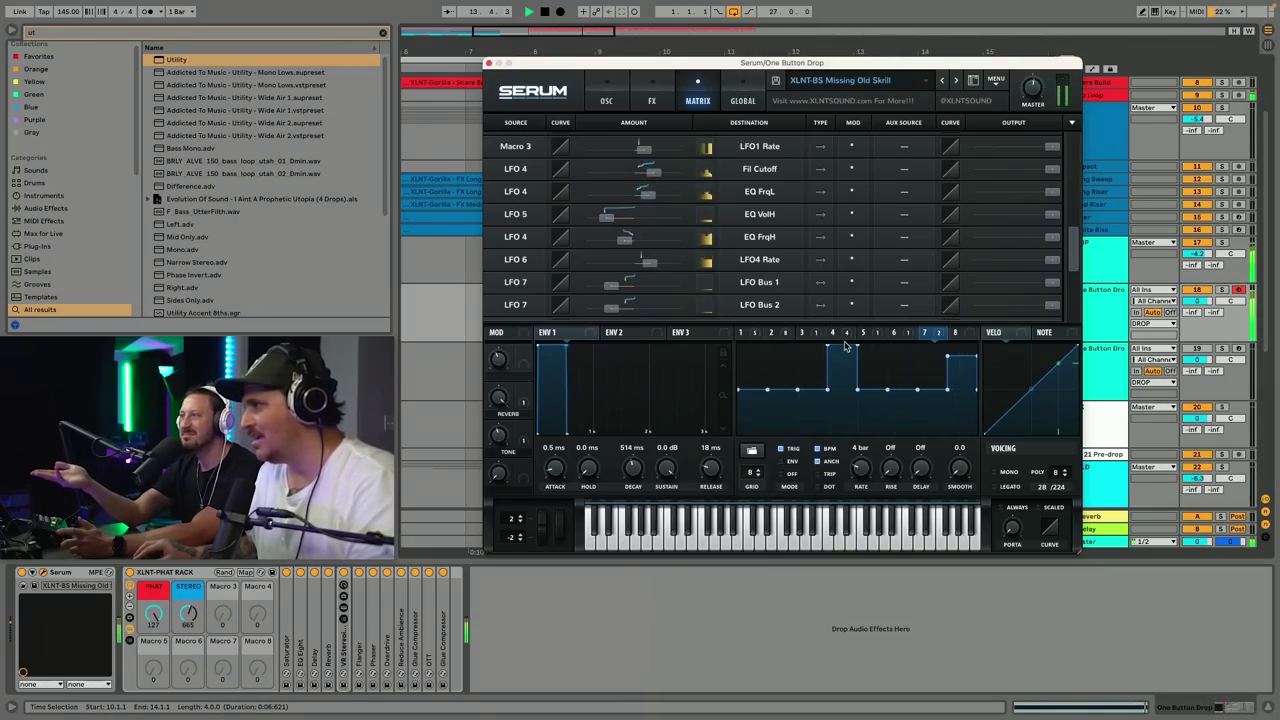
pyautogui.moveTo(842, 354); pyautogui.dragTo(843, 390)
# Raise LFO 7's final grid step to full height and enable Mono voicing
pyautogui.moveTo(963, 363); pyautogui.dragTo(967, 320)
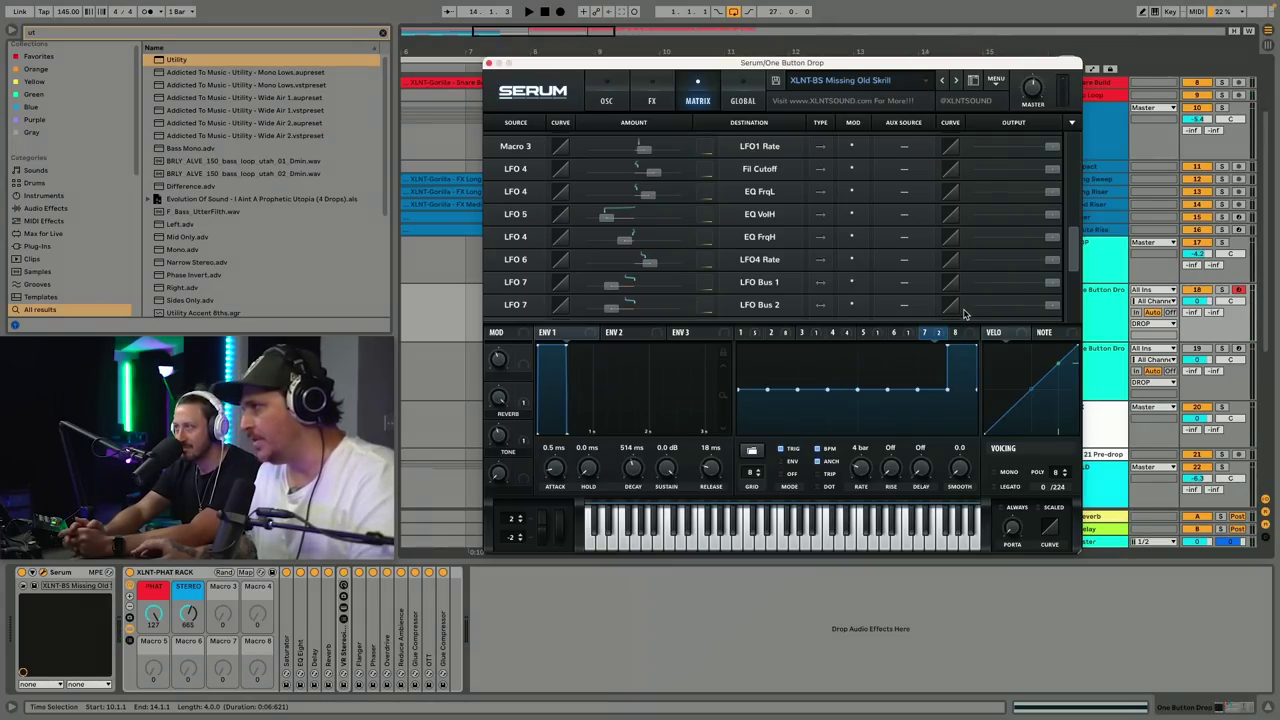
pyautogui.click(992, 472)
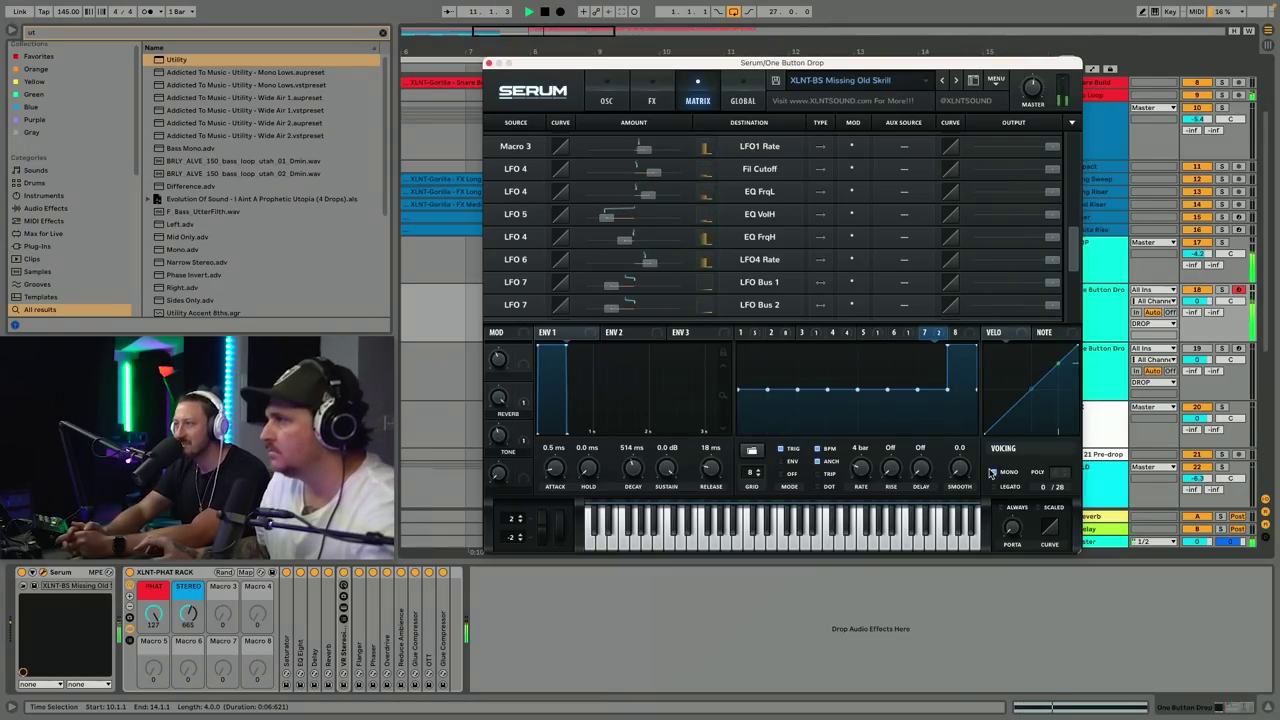
# Audition the patch on the oscillator page and check which parameters LFO 1, LFO 3 and LFO 2 control
pyautogui.press('space')
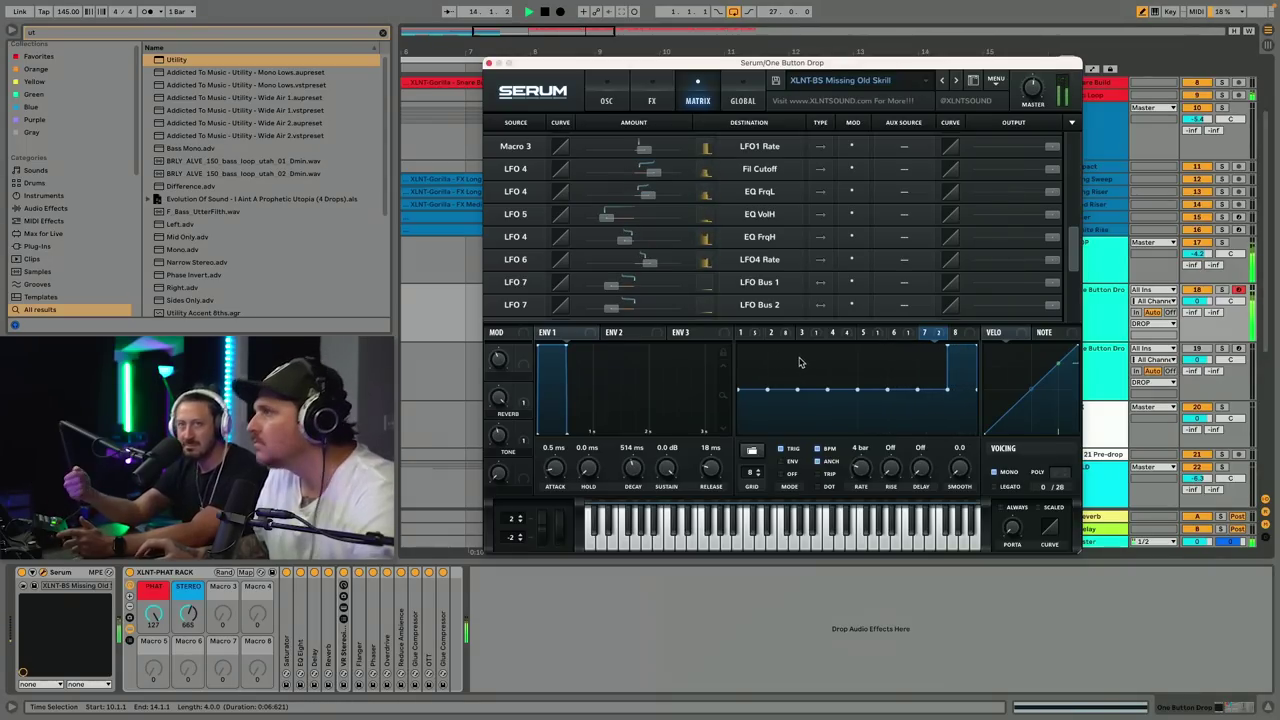
pyautogui.click(754, 334)
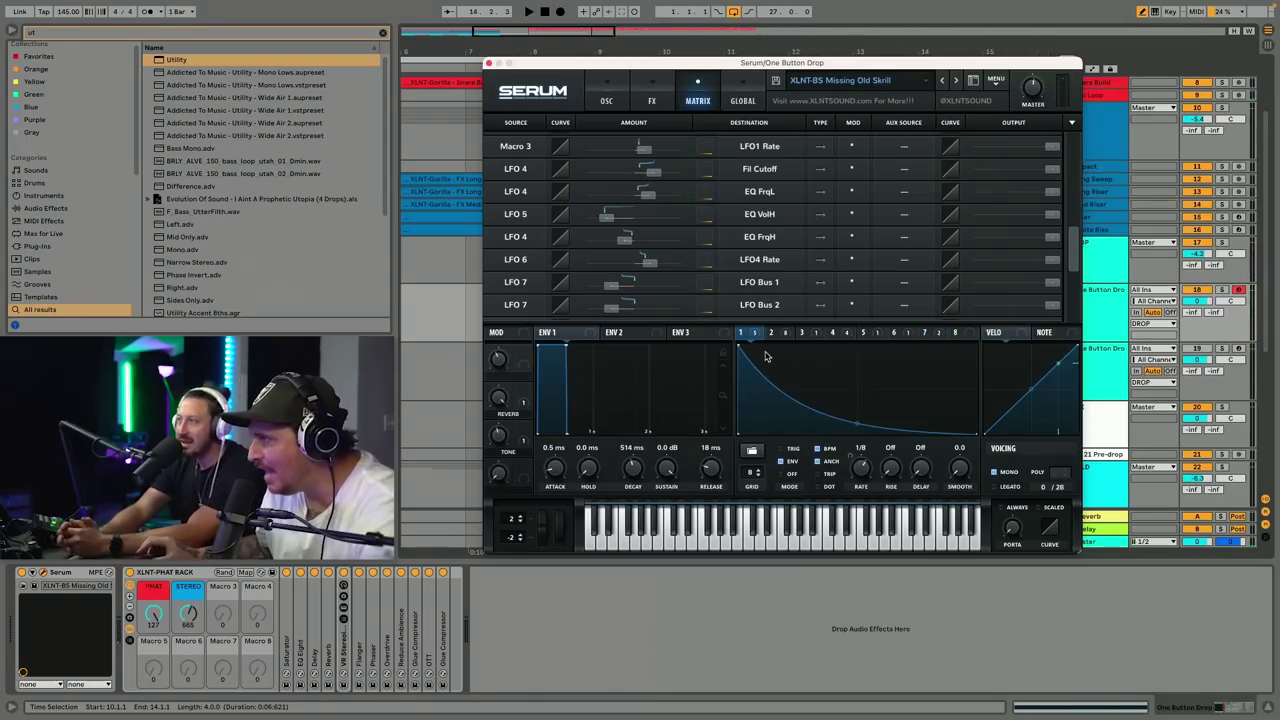
pyautogui.click(610, 95)
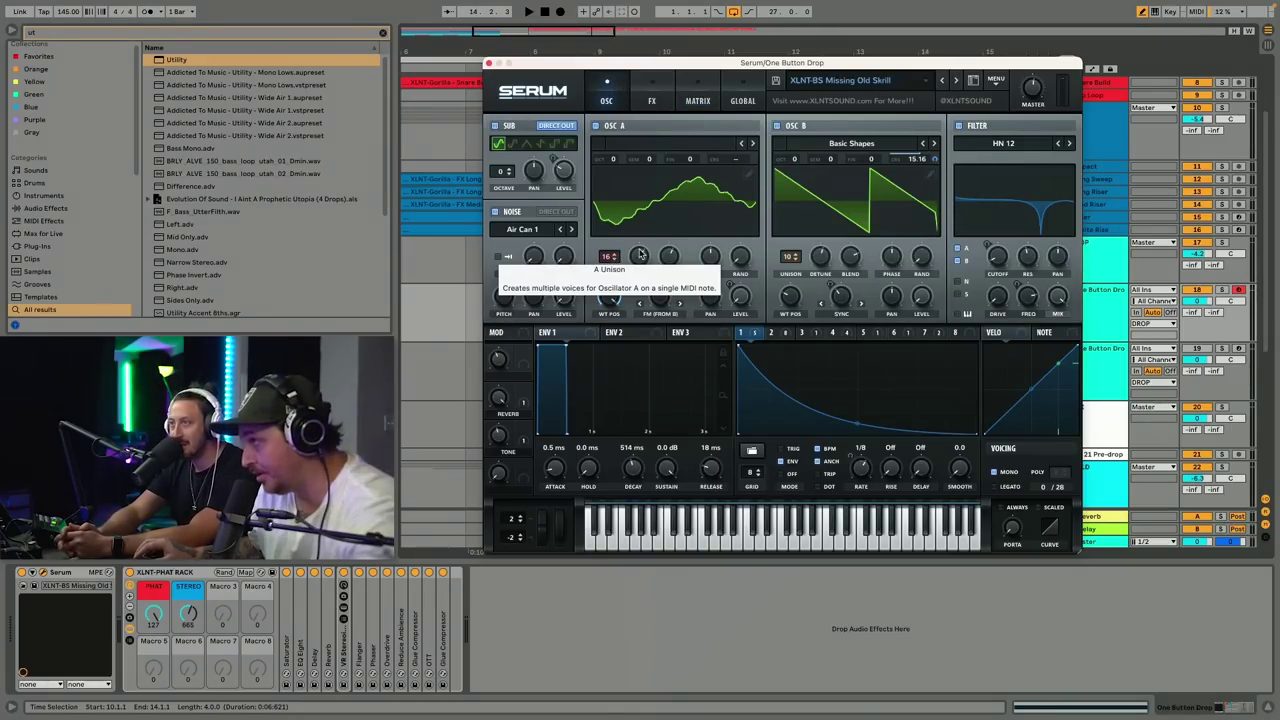
pyautogui.press('space')
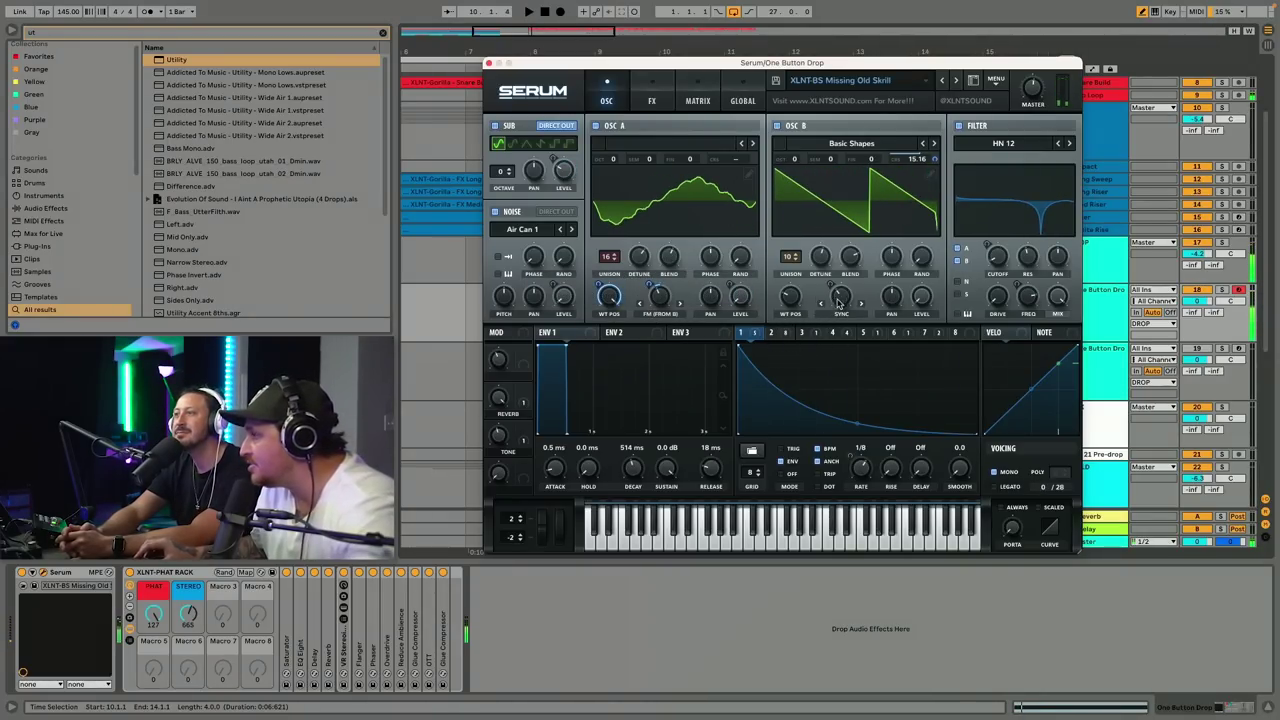
pyautogui.click(806, 333)
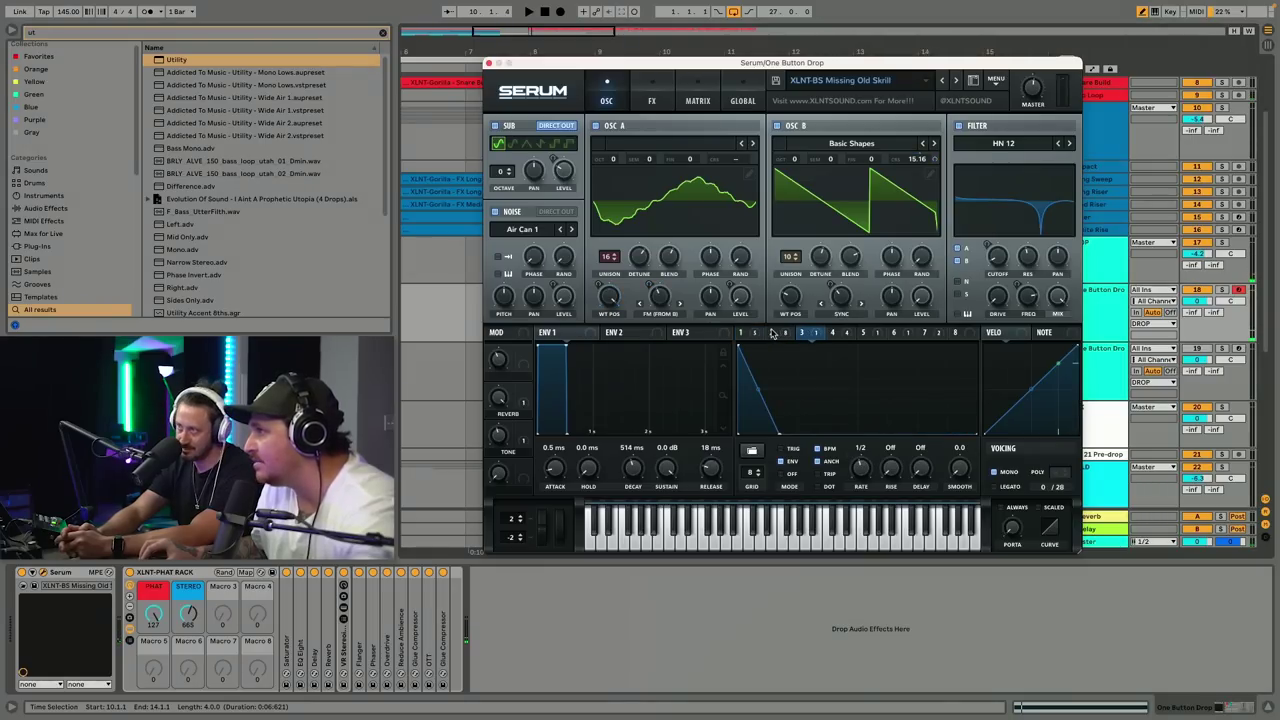
pyautogui.click(771, 333)
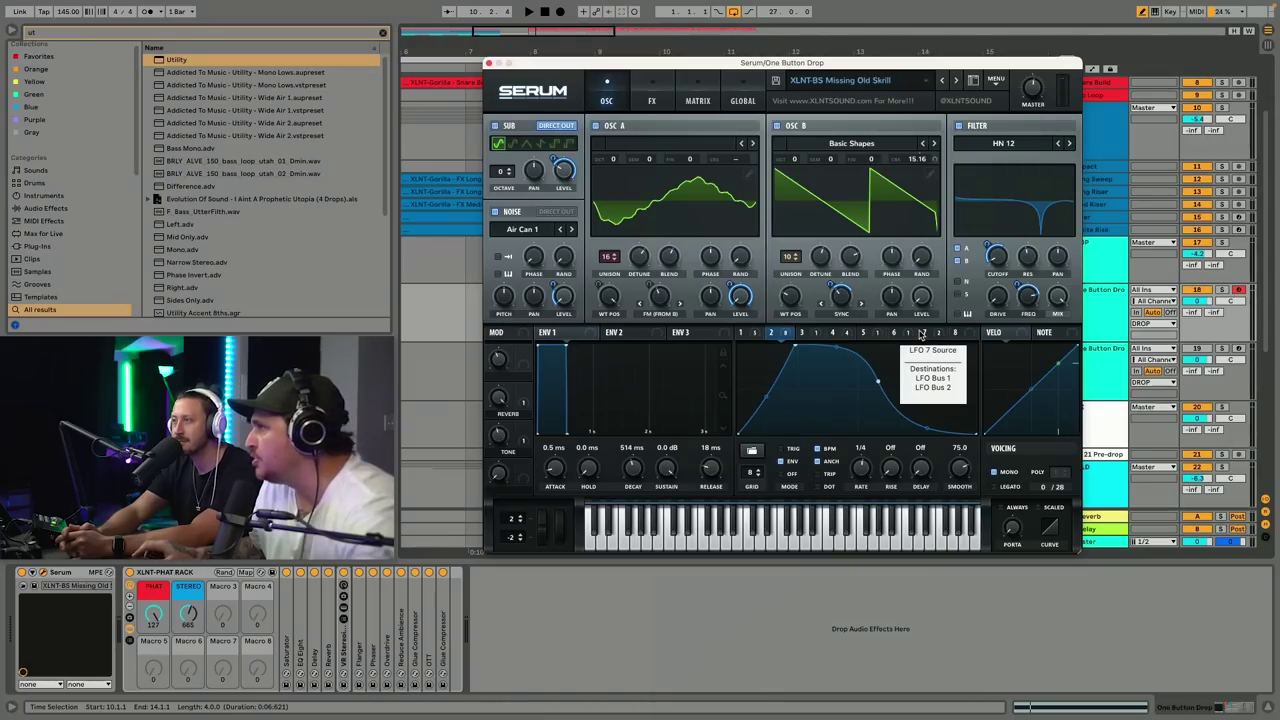
# Shape LFO 8 as a full-height block over its second half, using ENV mode, a 1/2 rate and a 1/4 delay
pyautogui.click(955, 332)
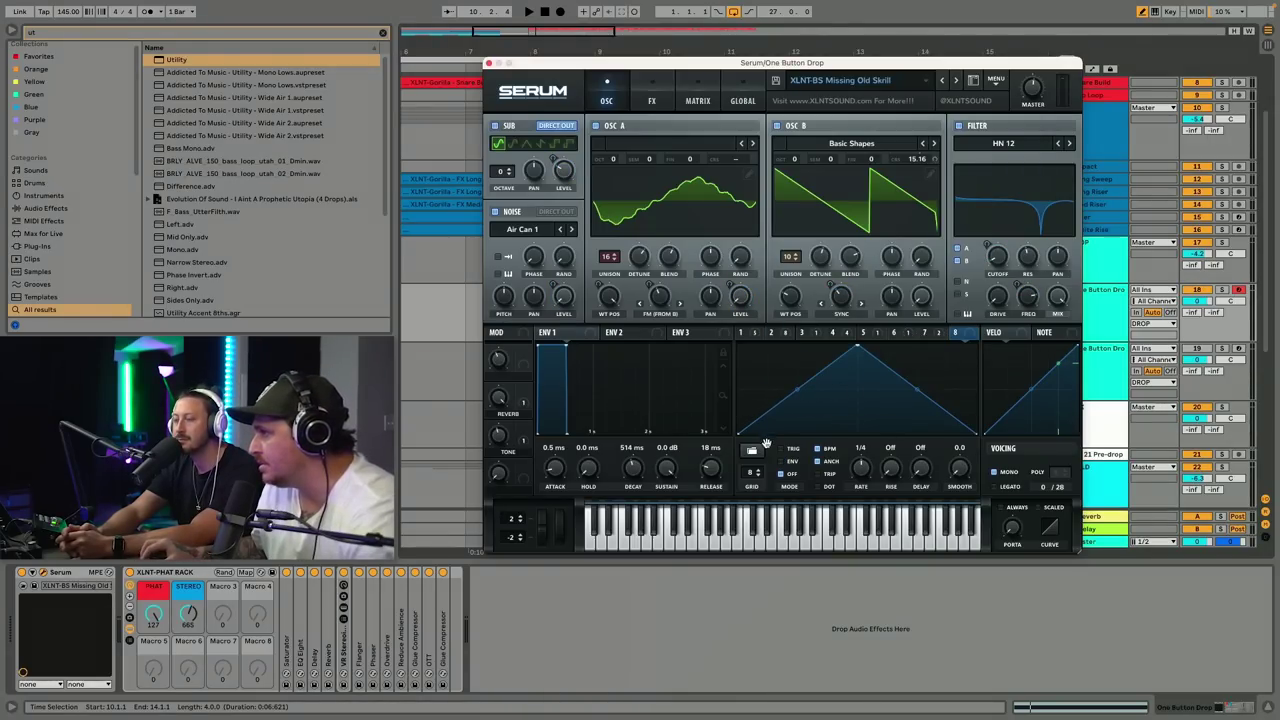
pyautogui.moveTo(920, 468); pyautogui.dragTo(917, 482)
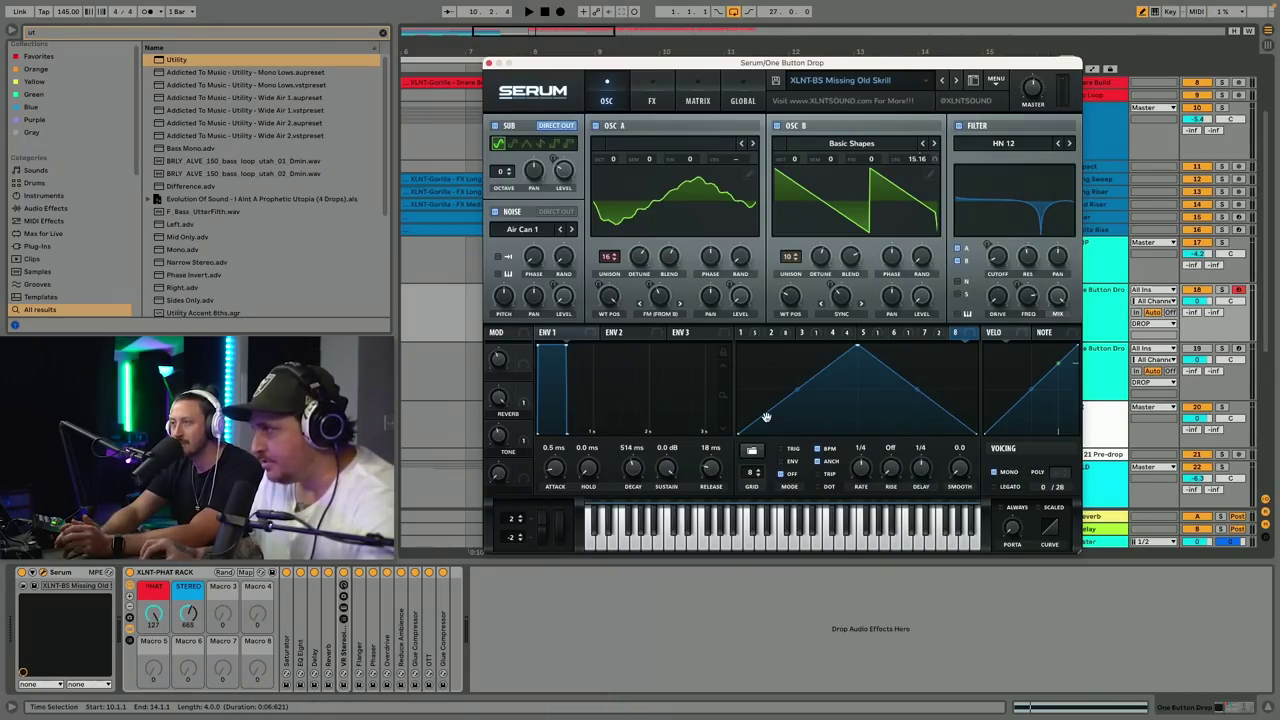
pyautogui.doubleClick(767, 420)
pyautogui.moveTo(768, 455); pyautogui.dragTo(755, 447)
# Route LFO 8 to oscillator B's sync warp with an amount of 34 and audition it
pyautogui.moveTo(868, 346)
pyautogui.mouseDown()
pyautogui.moveTo(968, 335)
pyautogui.moveTo(834, 292)
pyautogui.moveTo(827, 318)
pyautogui.mouseUp()
pyautogui.press('space')
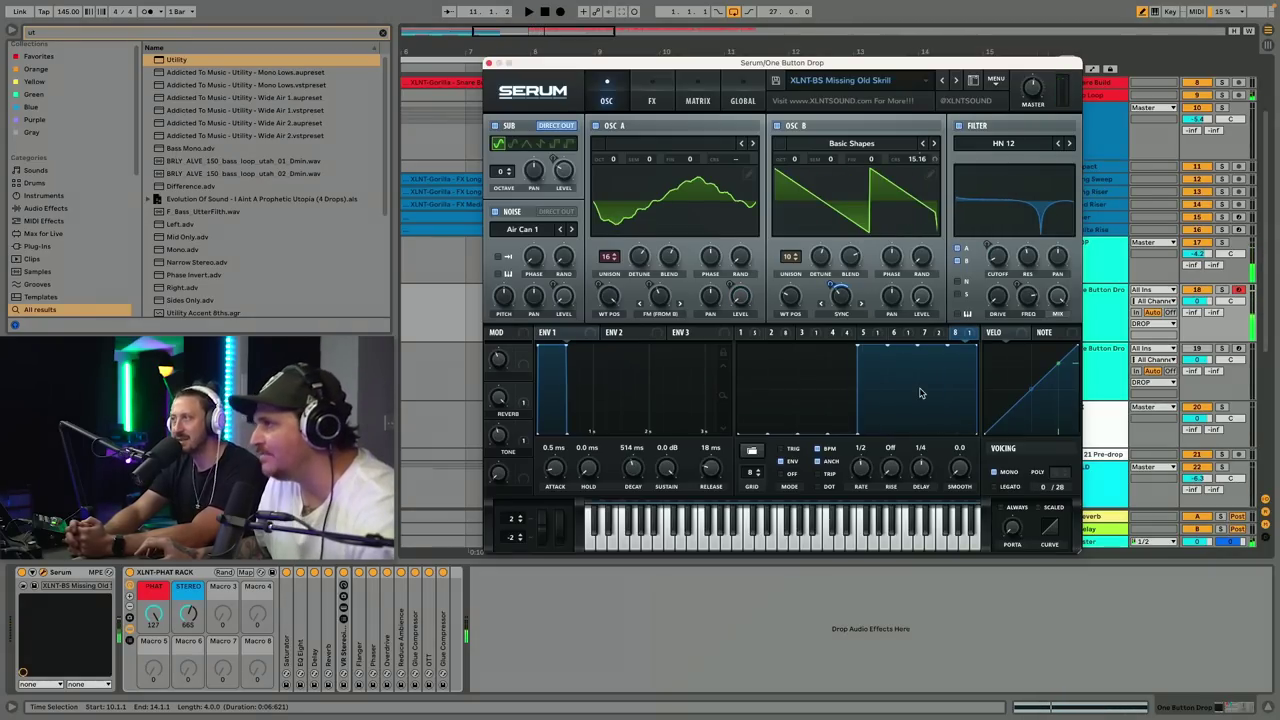
pyautogui.press('space')
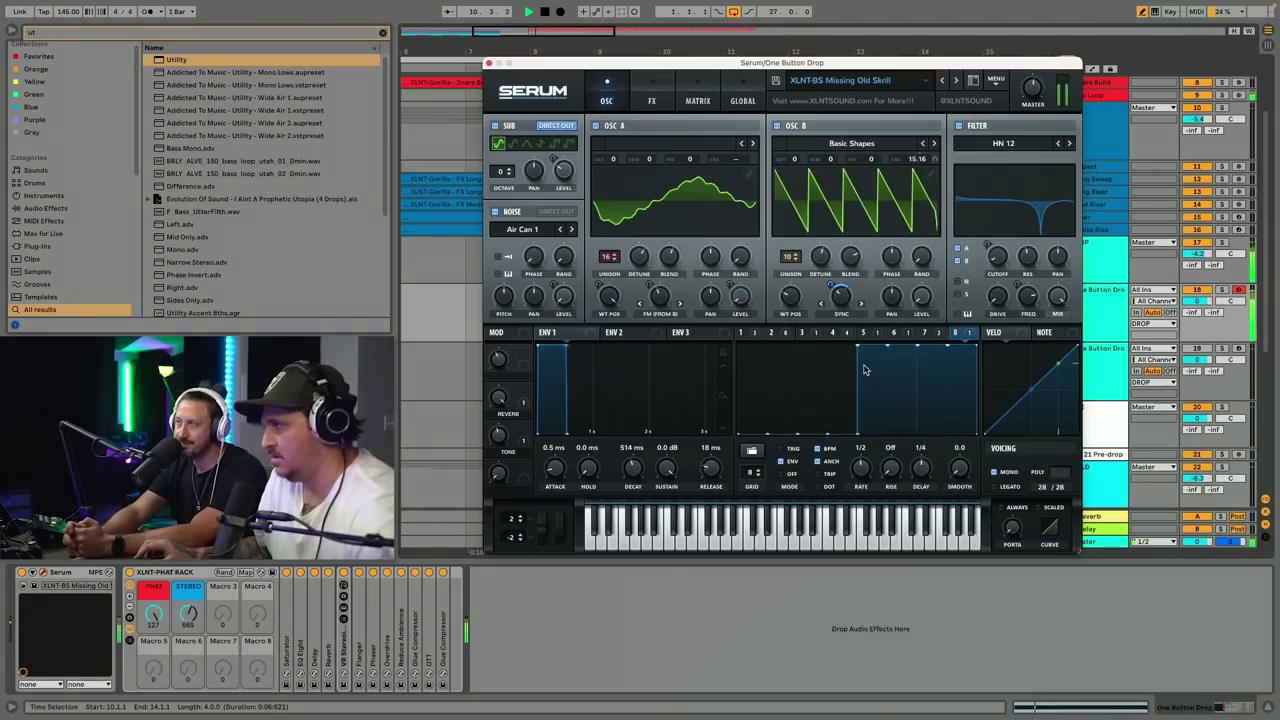
pyautogui.moveTo(831, 288)
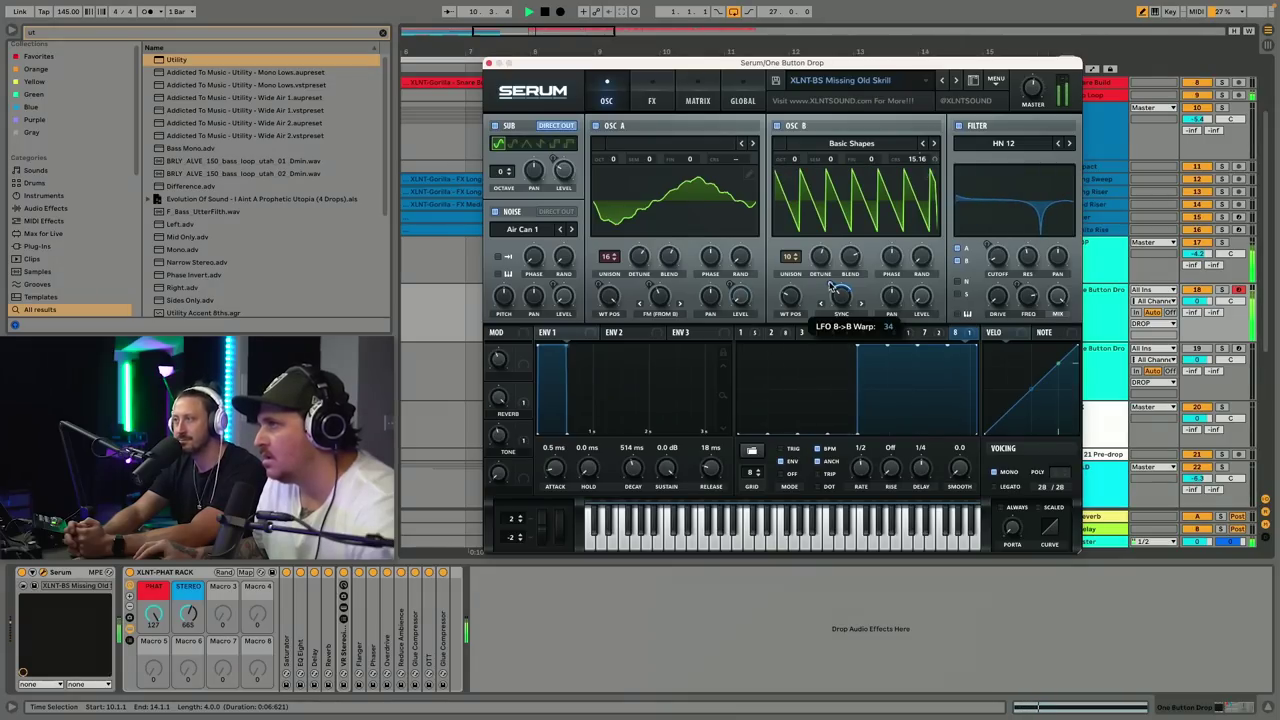
# Compare LFO 3 and LFO 2, route LFO 4 to the sub oscillator's level, and audition the change
pyautogui.click(845, 334)
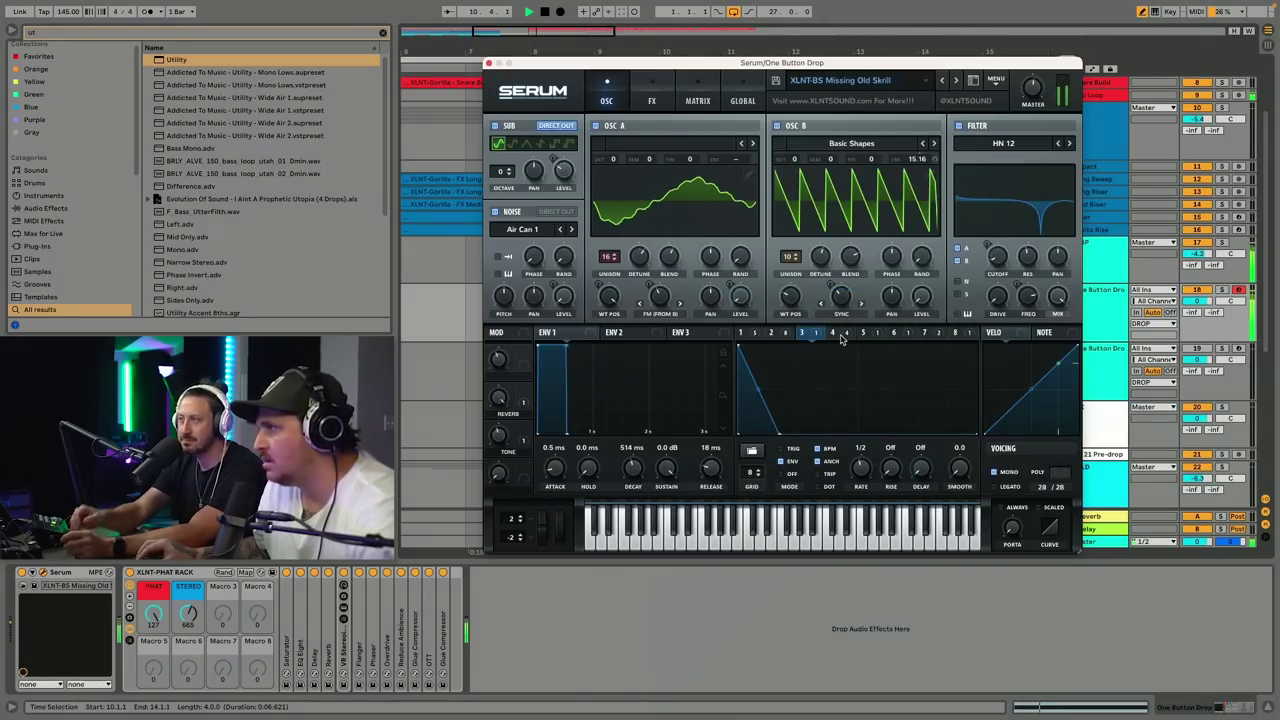
pyautogui.click(786, 332)
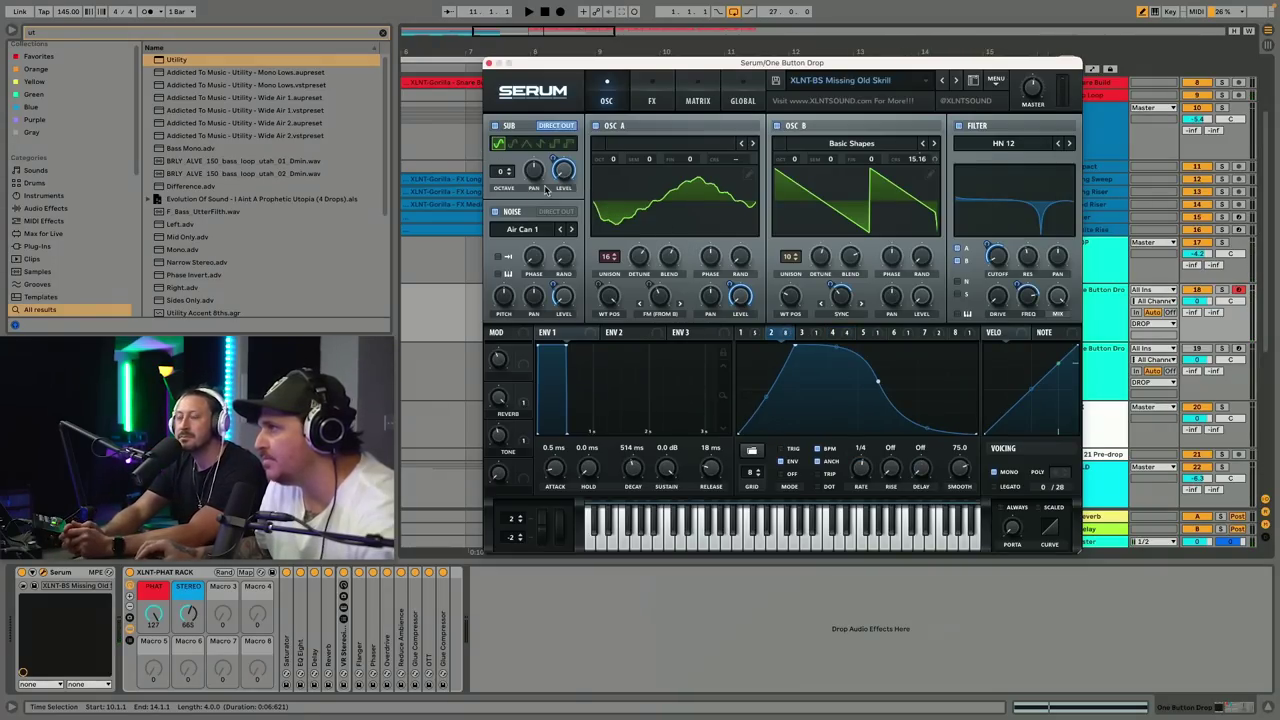
pyautogui.click(836, 332)
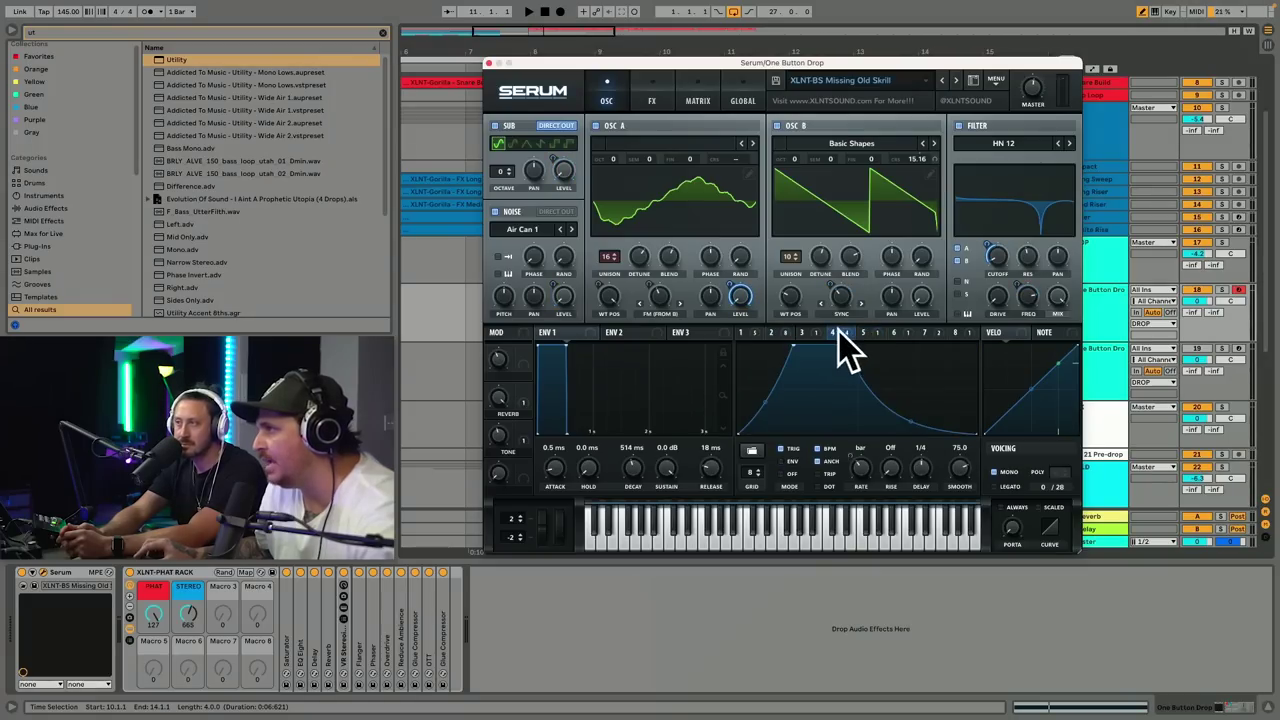
pyautogui.moveTo(779, 326); pyautogui.dragTo(565, 181)
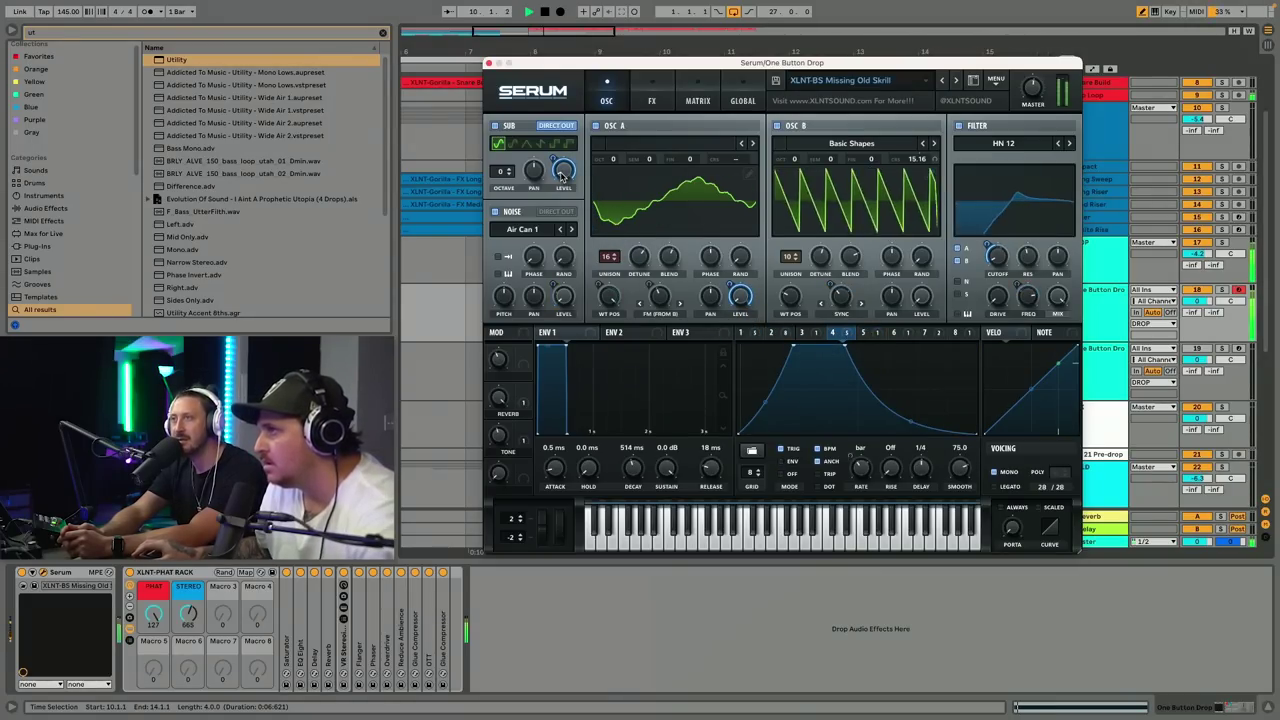
pyautogui.press('space')
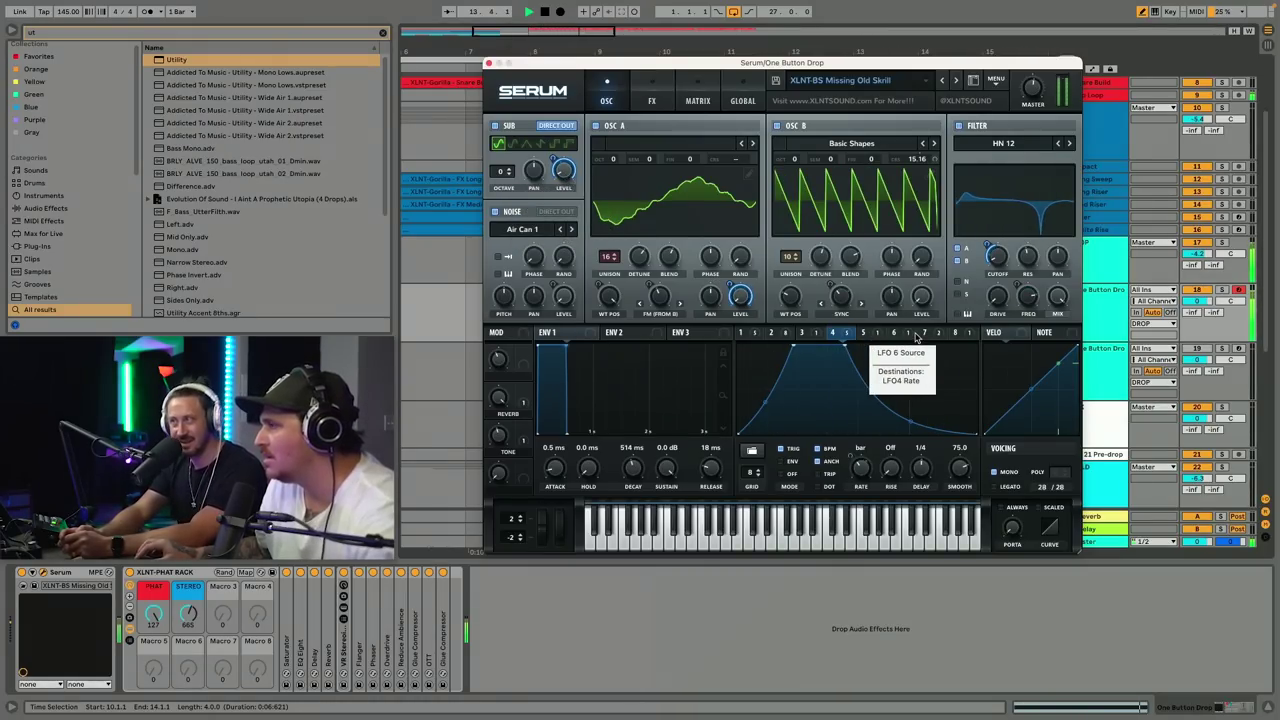
# Review the shapes and settings of LFO 6, LFO 7 and LFO 1
pyautogui.click(893, 333)
pyautogui.click(926, 336)
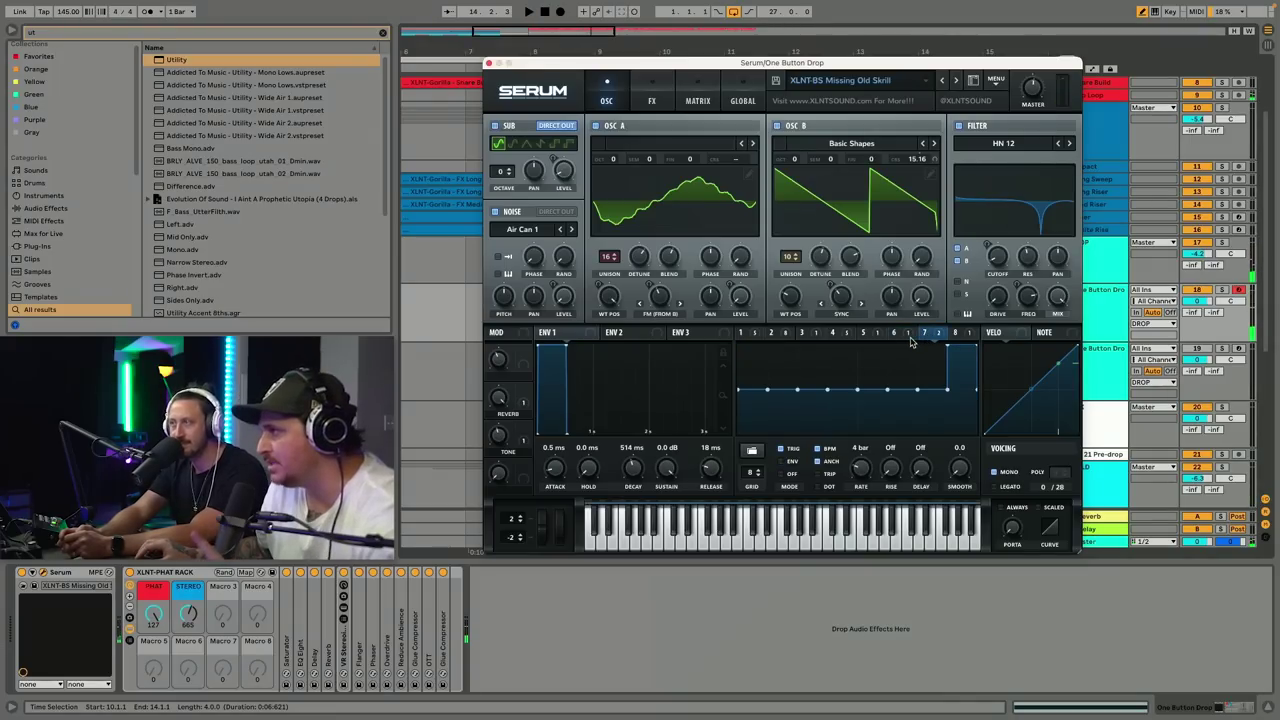
pyautogui.click(741, 333)
pyautogui.rightClick(778, 342)
pyautogui.click(823, 366)
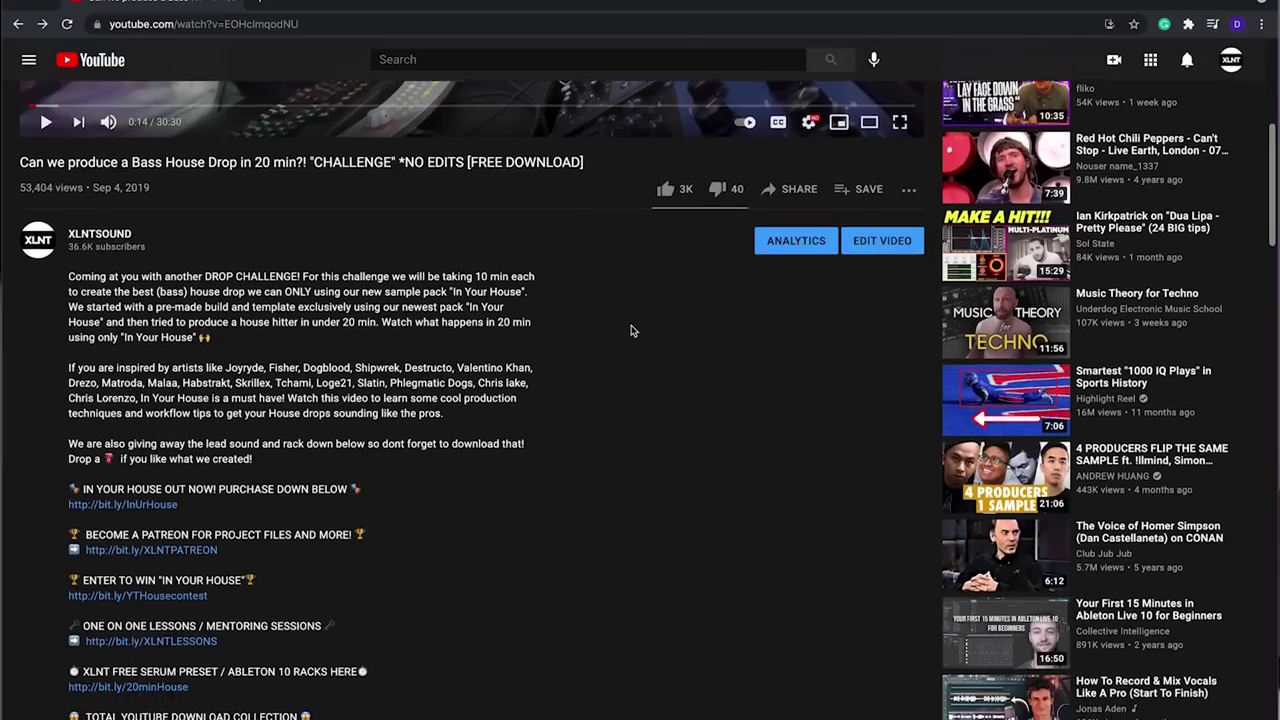
# Look through the membership tiers on XLNTSOUND's Patreon page in the browser
pyautogui.scroll(-2, 266, 453)
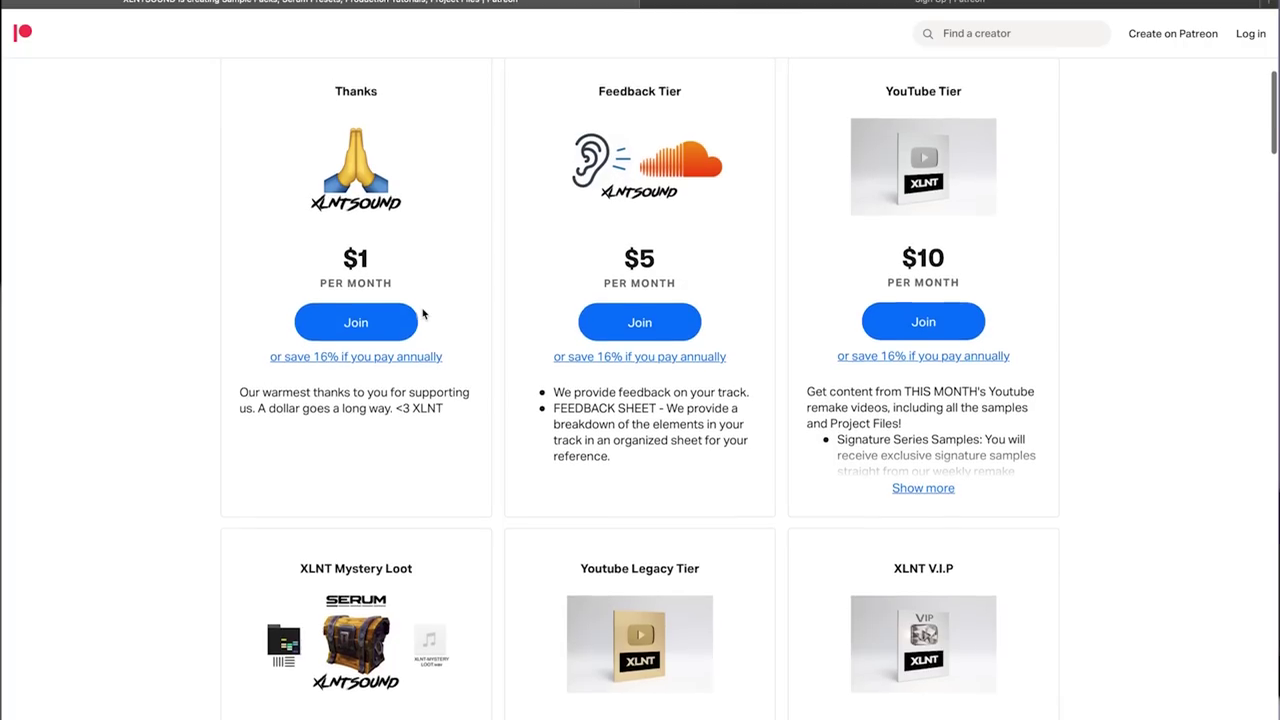
pyautogui.scroll(-3, 792, 370)
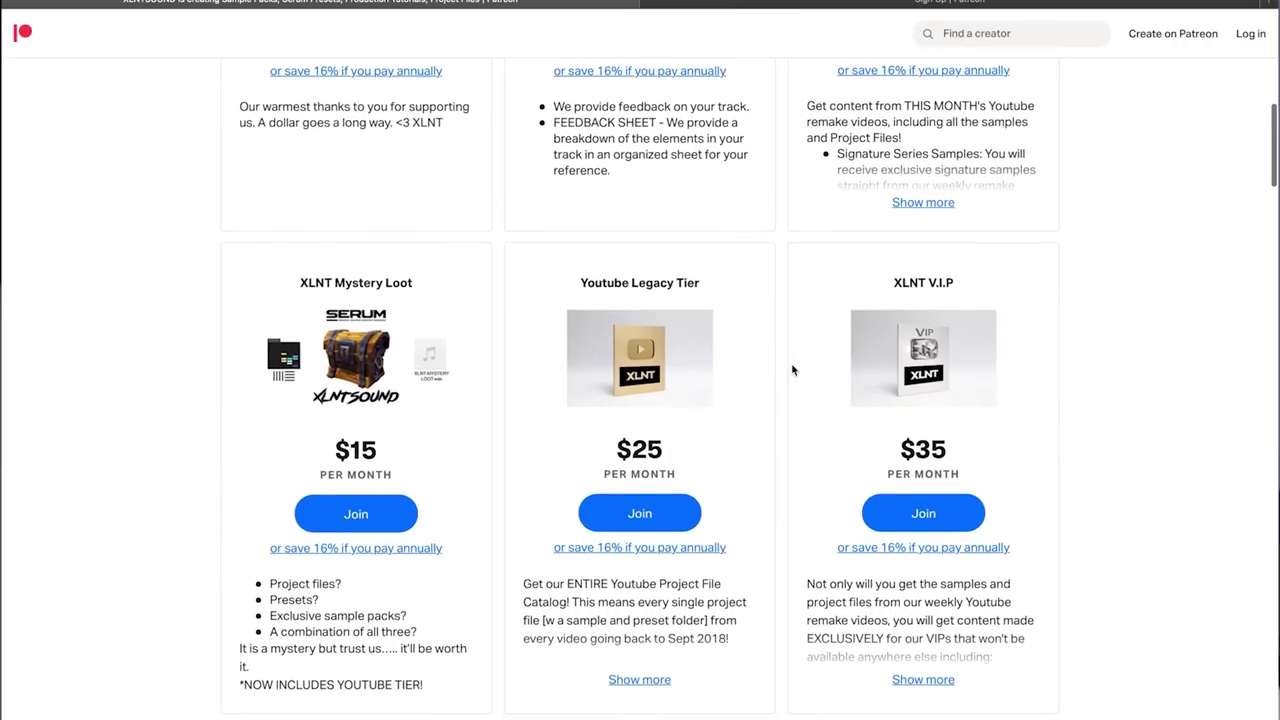
pyautogui.scroll(-1, 792, 370)
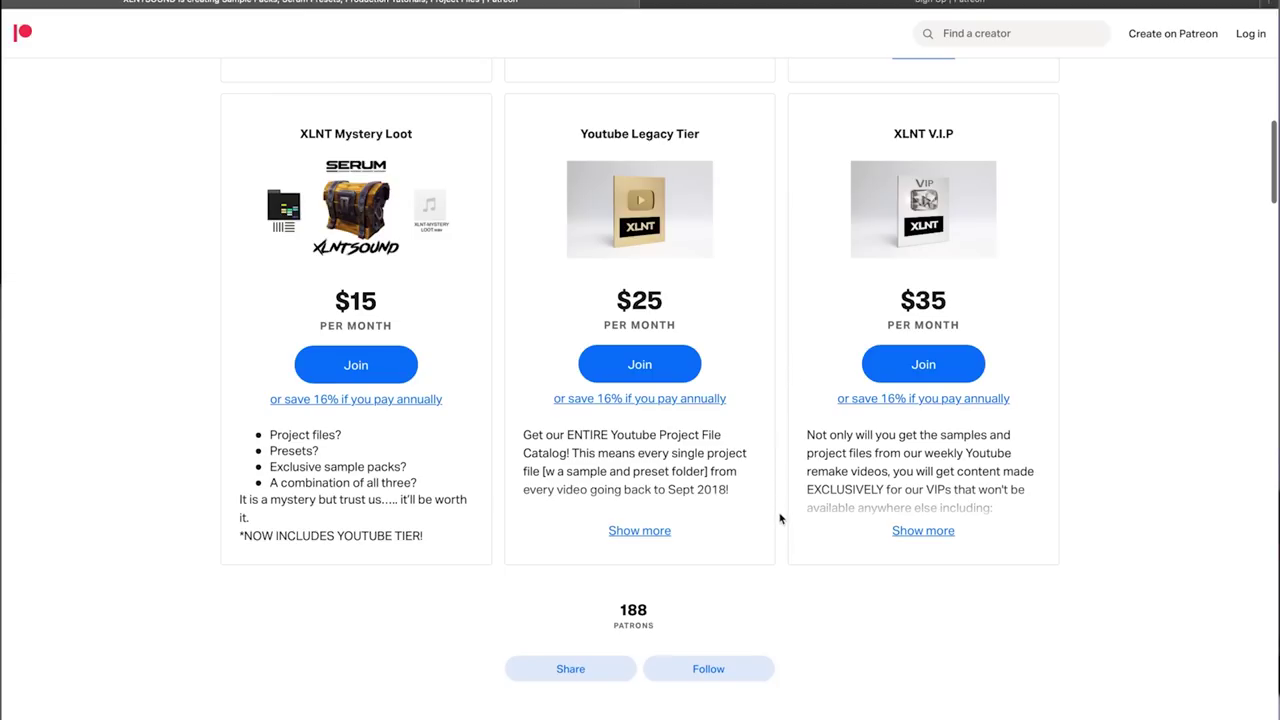
pyautogui.scroll(1, 632, 502)
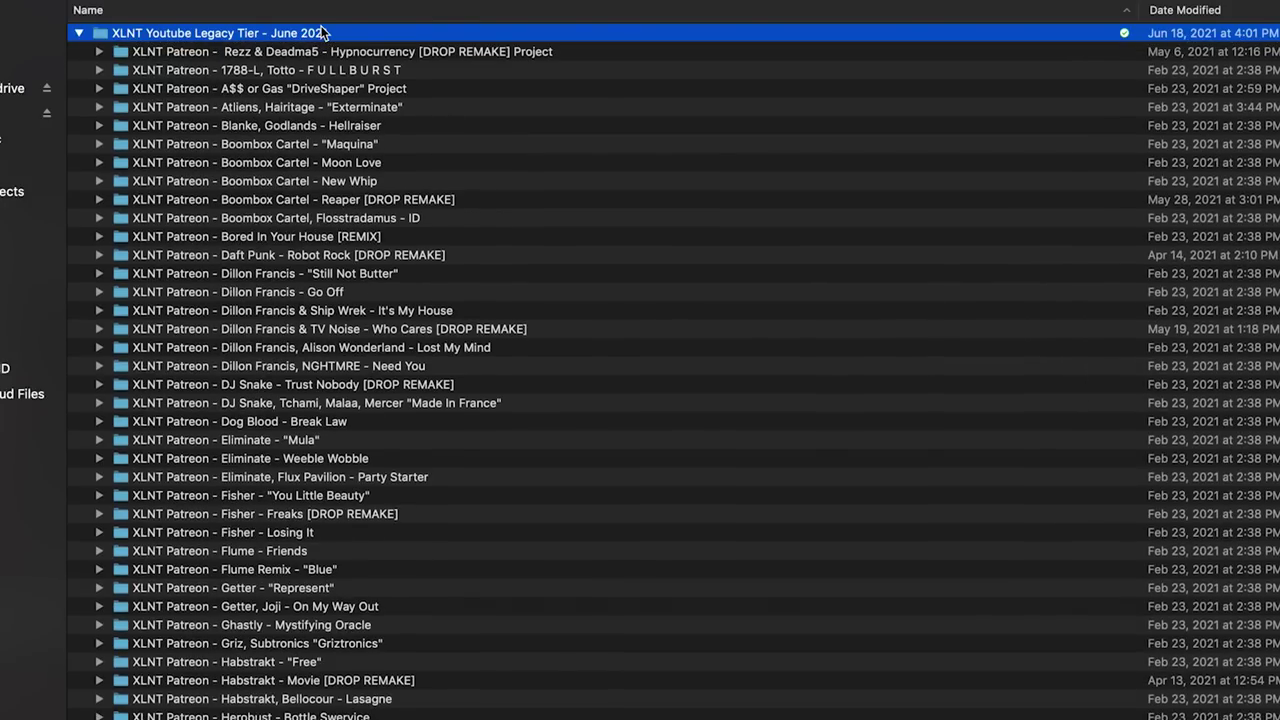
# Browse the Youtube Legacy Tier folder and the Presets, Racks and Samples subfolders of 05. May - VIP in Finder
pyautogui.scroll(-5, 357, 262)
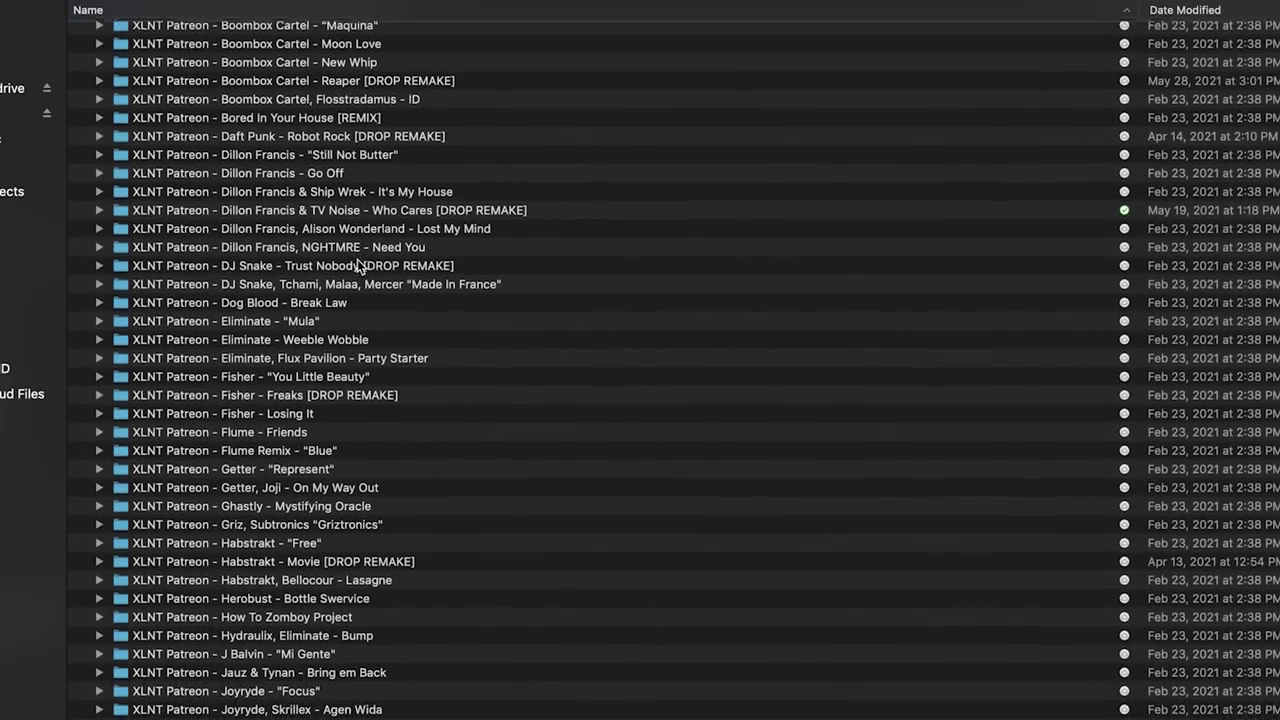
pyautogui.scroll(-7, 357, 266)
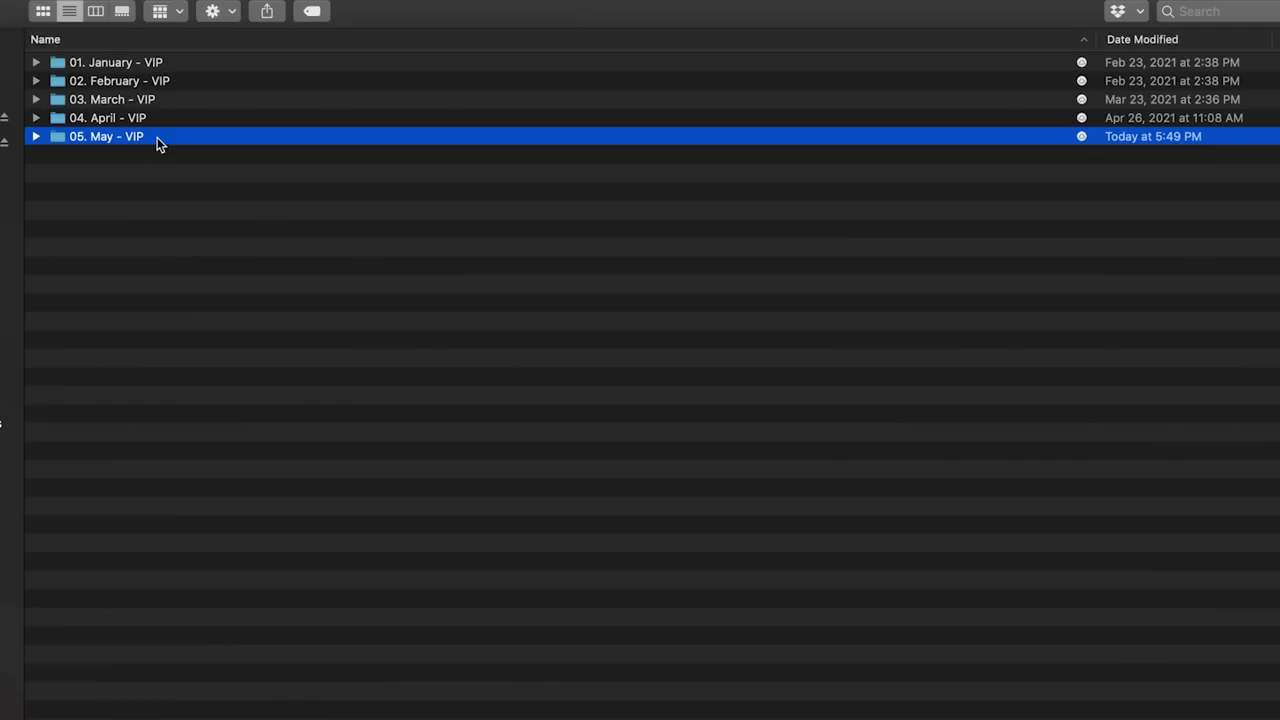
pyautogui.press('Right')
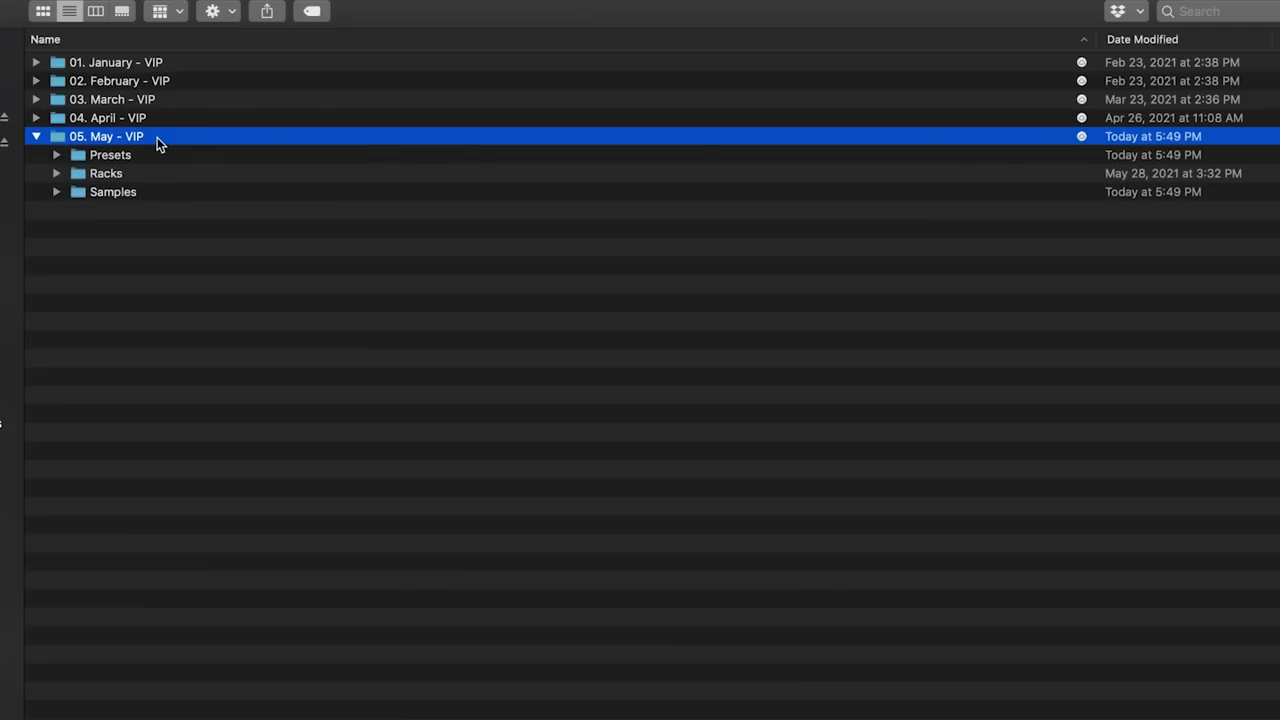
pyautogui.press('Down')
pyautogui.press('Right')
pyautogui.press('Left')
pyautogui.press('Down')
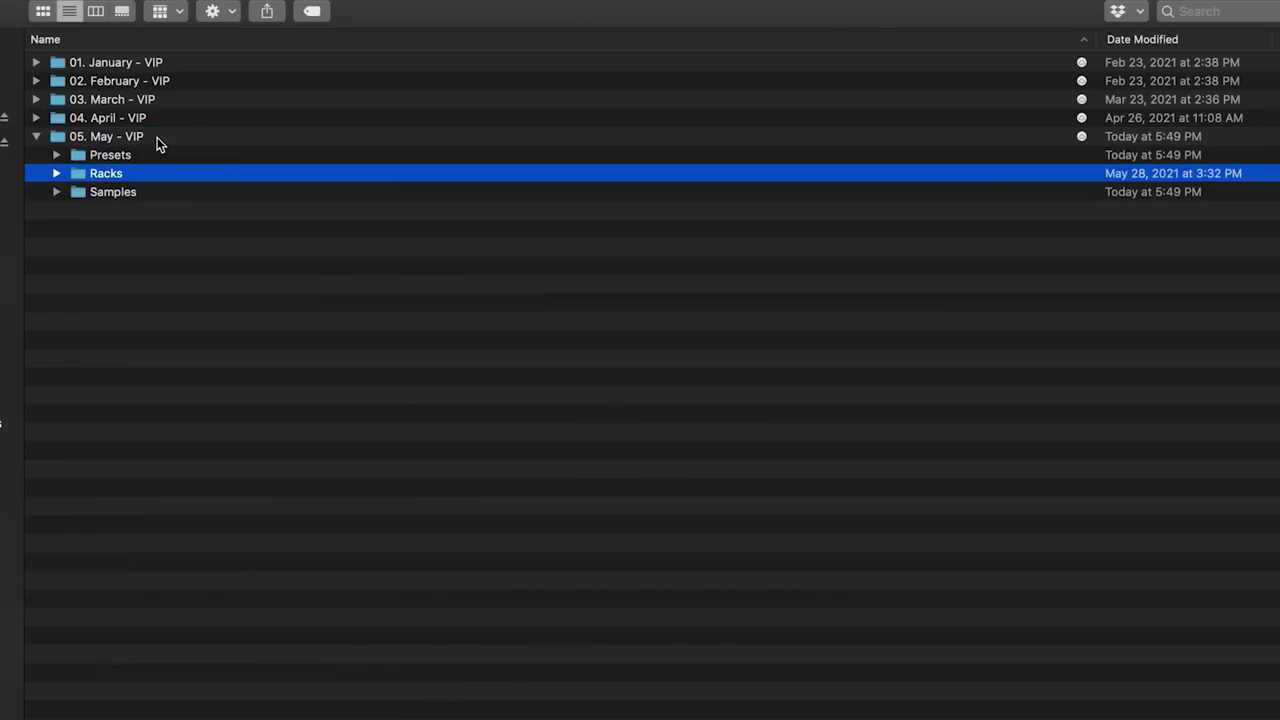
pyautogui.press('Right')
pyautogui.press('Left')
pyautogui.press('Down')
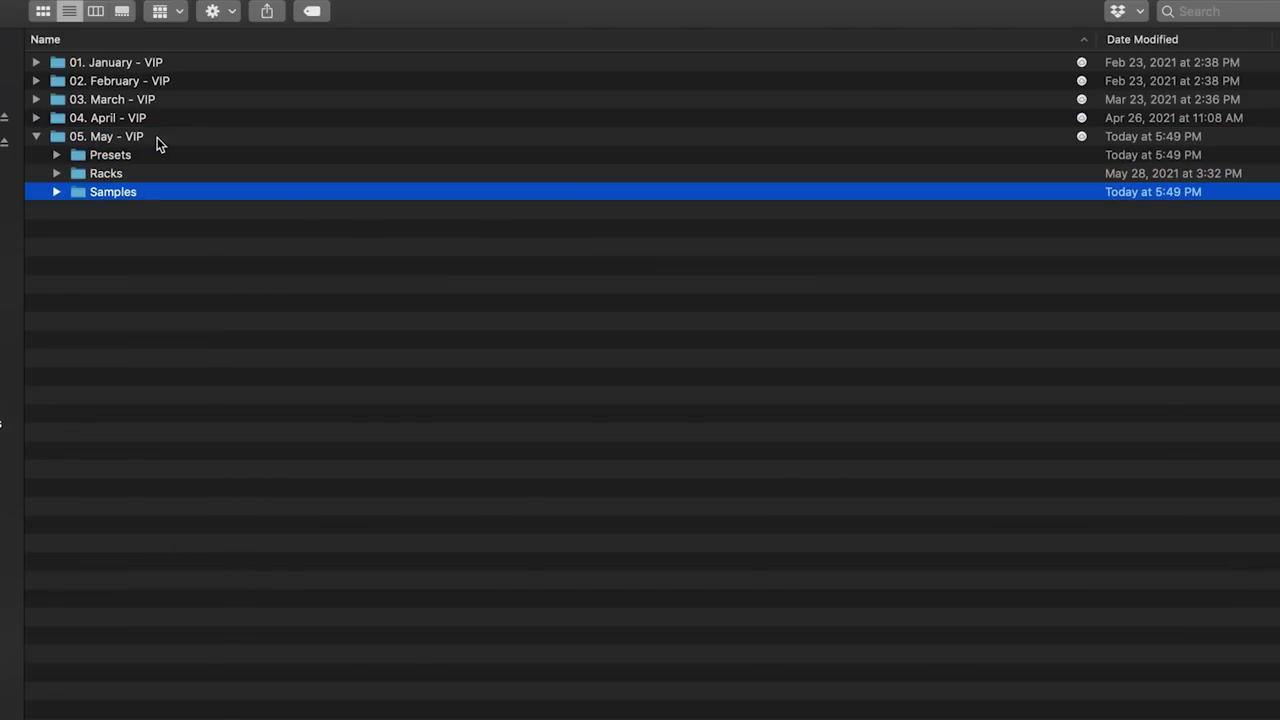
pyautogui.press('Right')
pyautogui.press('Left')
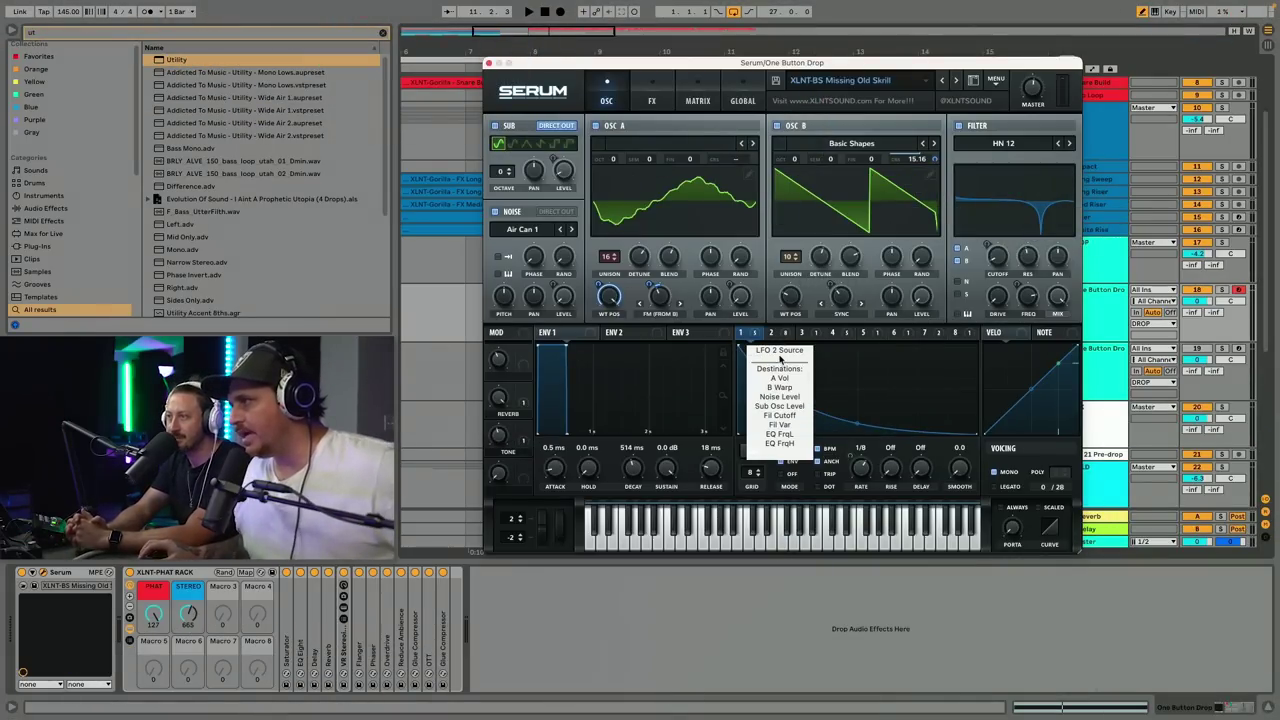
# Back in Serum, compare LFOs 1 to 4, route LFO 3 to oscillator A's wavetable position, and audition it
pyautogui.moveTo(748, 340)
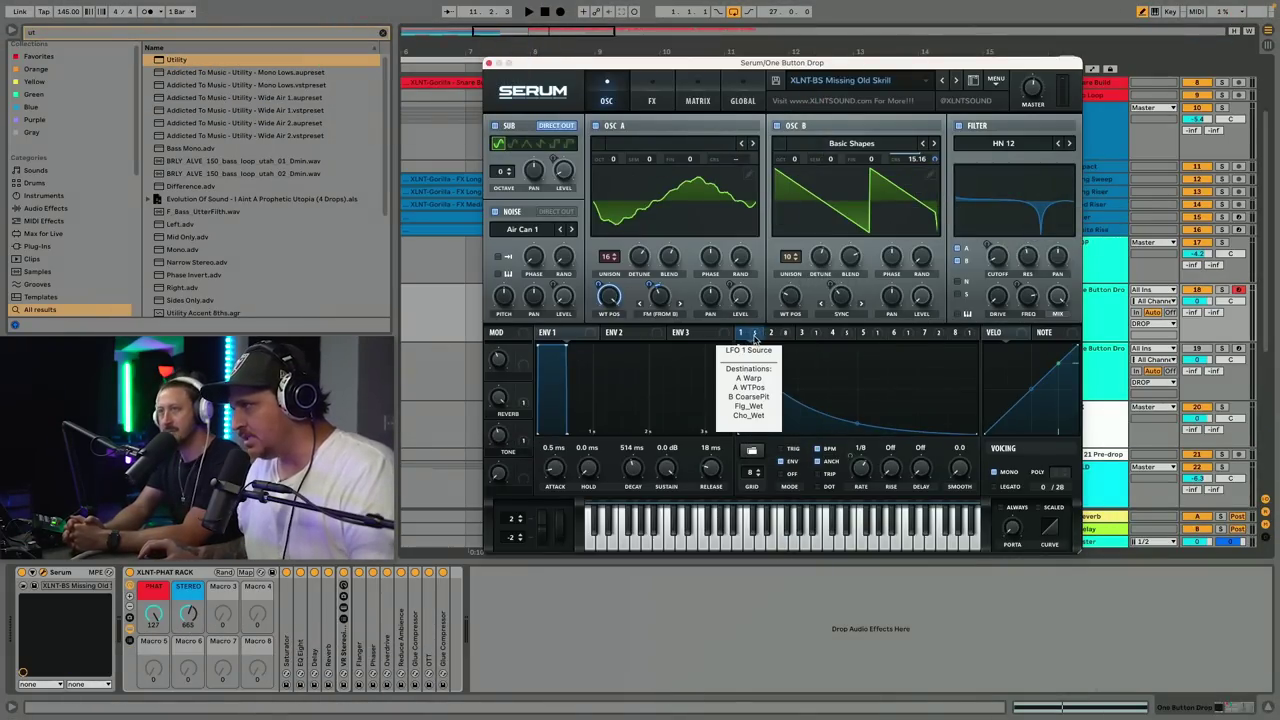
pyautogui.click(780, 338)
pyautogui.click(811, 338)
pyautogui.click(843, 338)
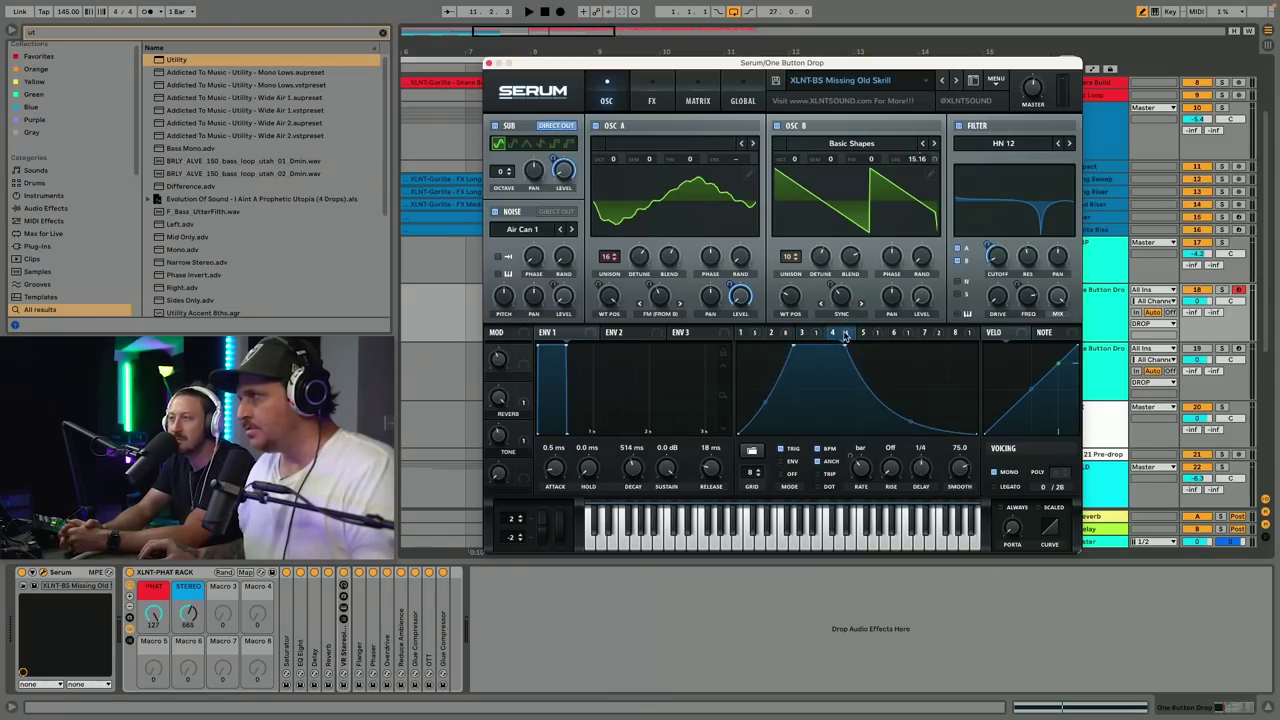
pyautogui.click(810, 336)
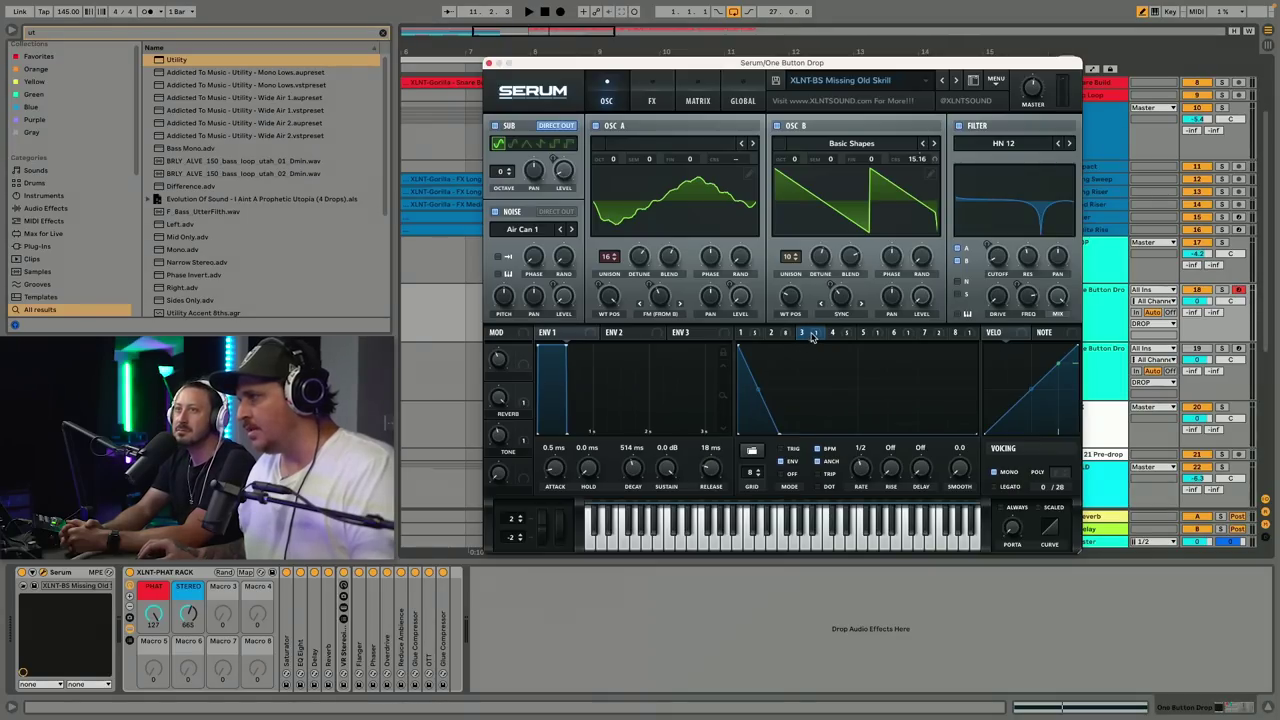
pyautogui.moveTo(812, 338); pyautogui.dragTo(584, 327)
pyautogui.press('space')
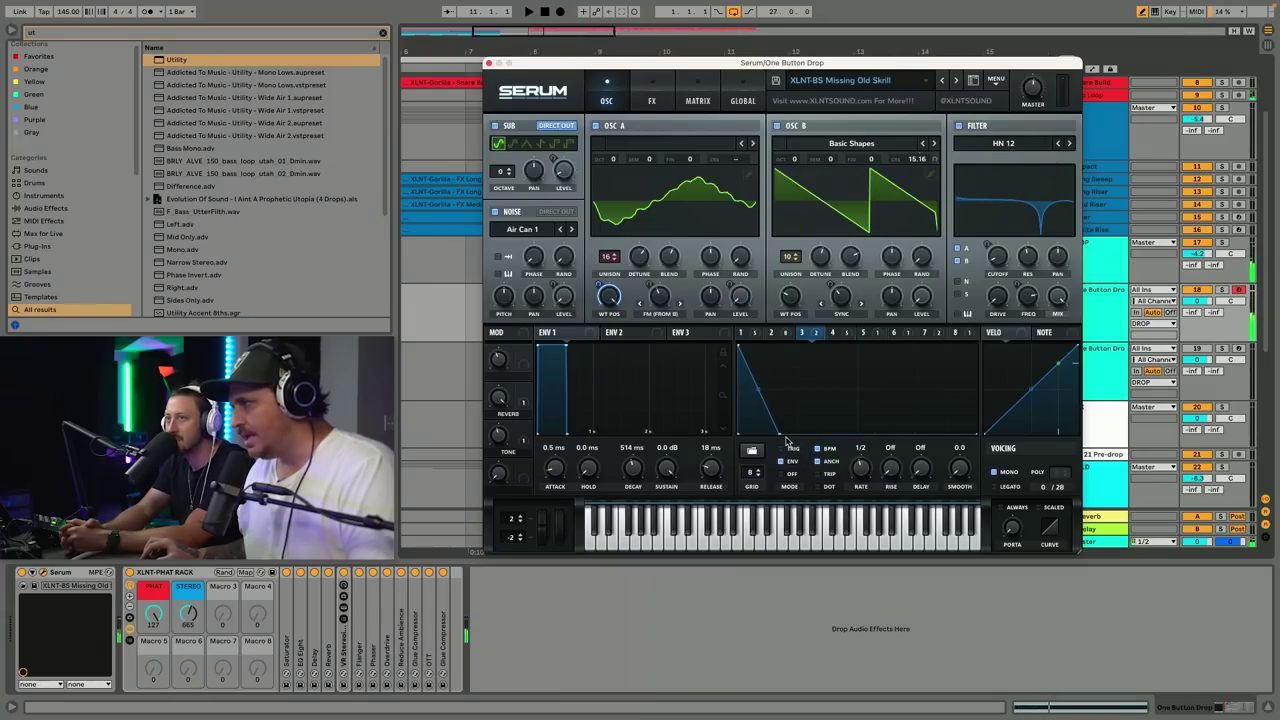
# Stretch LFO 3's falling ramp across the full cycle, set its delay to 1/4 and rate to 1/8, and audition it
pyautogui.moveTo(920, 468); pyautogui.dragTo(920, 427)
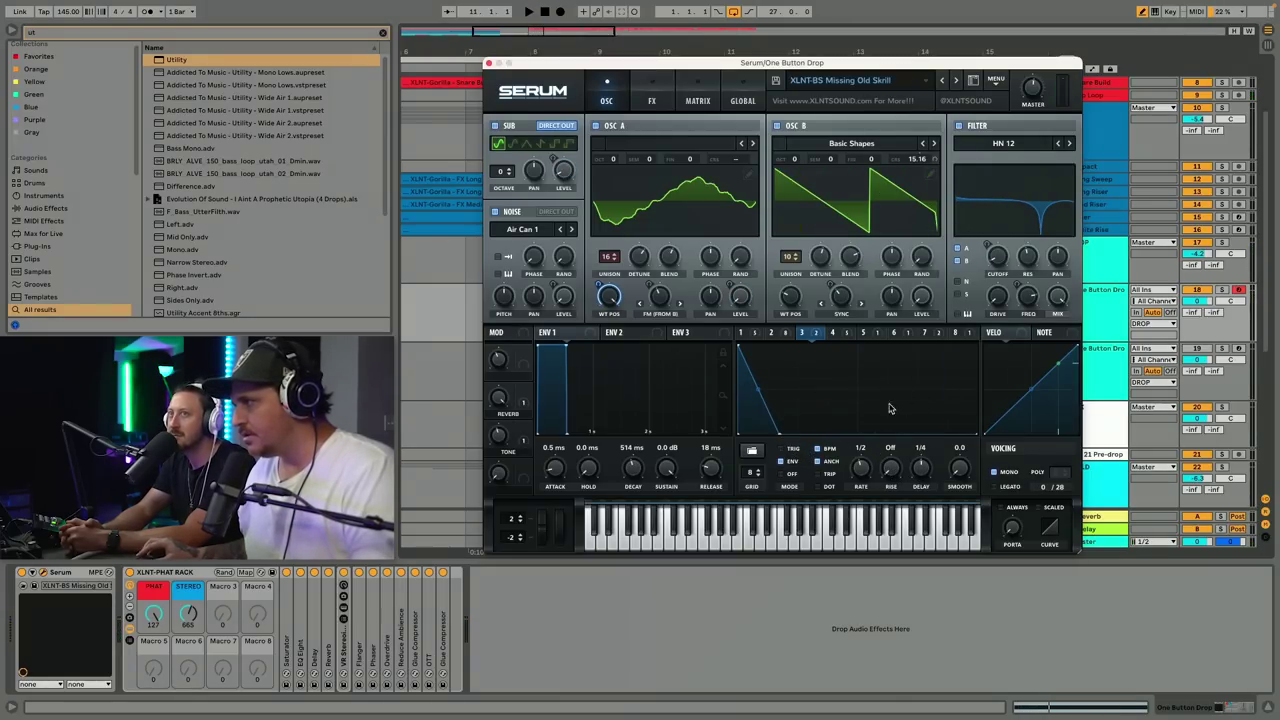
pyautogui.moveTo(782, 434); pyautogui.dragTo(982, 470)
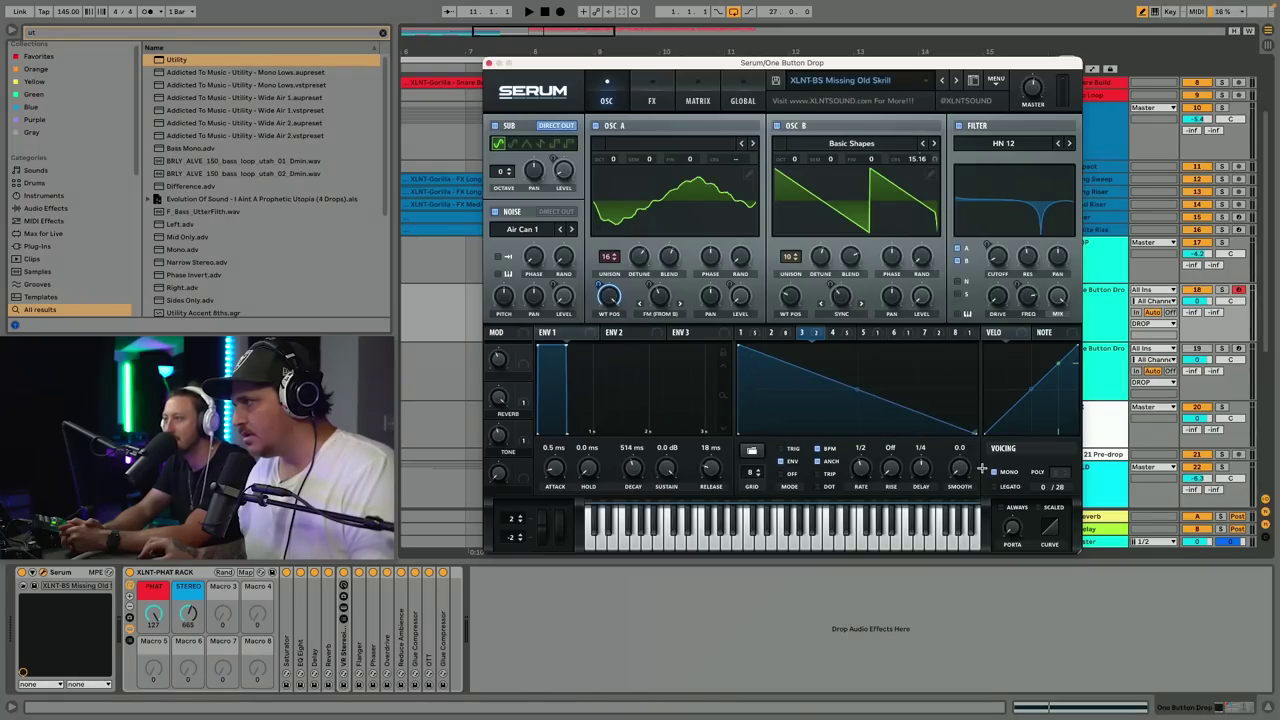
pyautogui.press('space')
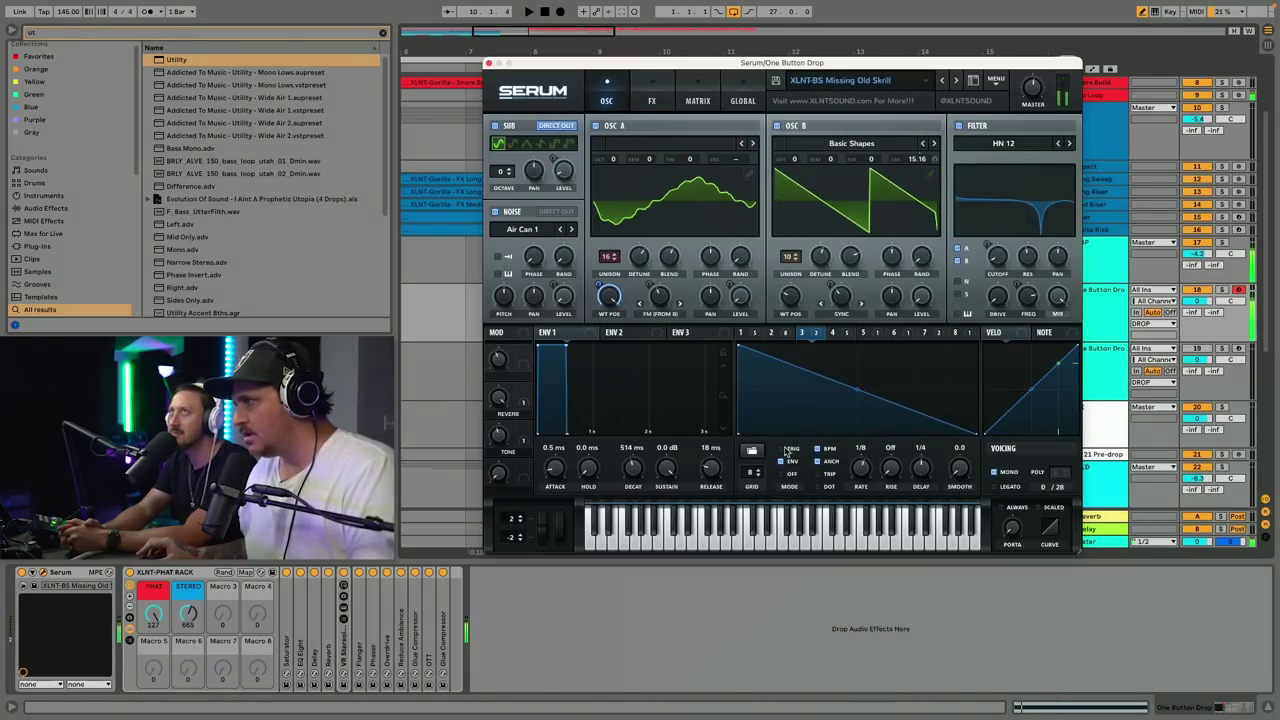
# Bend LFO 3's falling ramp into a concave curve, compare it with LFOs 2, 4 and 5, and set its rate to one bar
pyautogui.moveTo(857, 388); pyautogui.dragTo(850, 420)
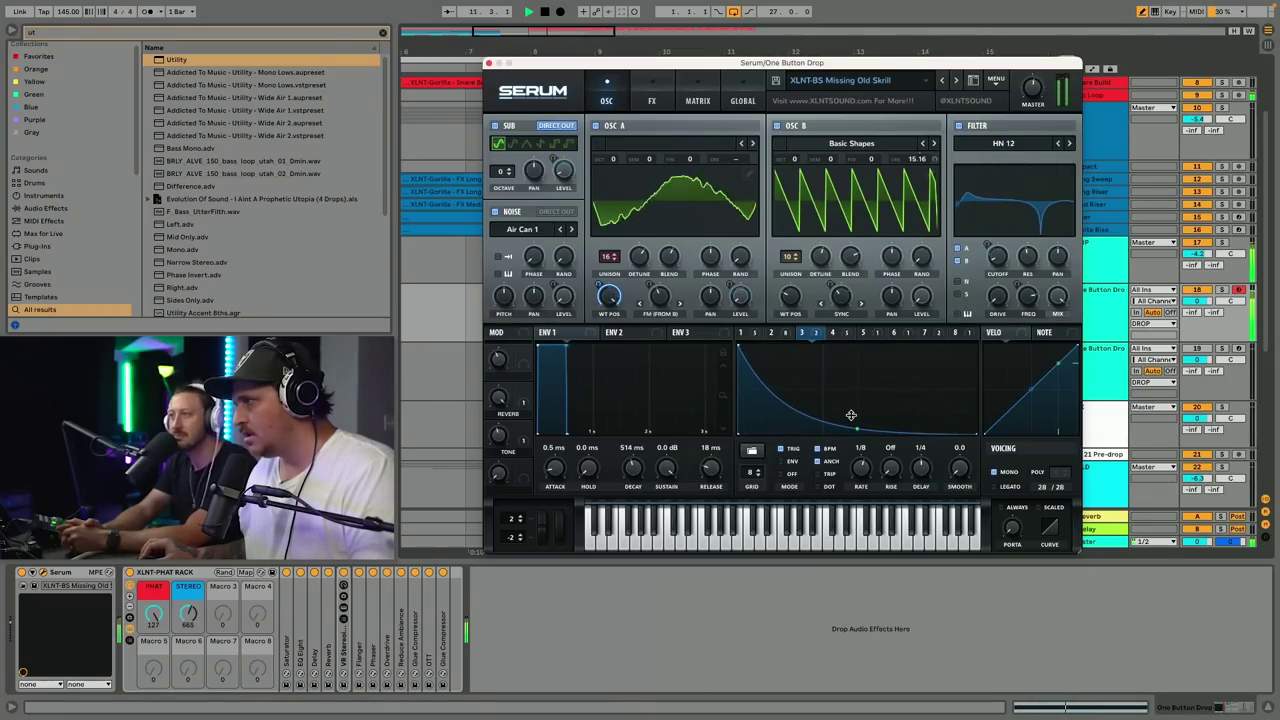
pyautogui.click(851, 335)
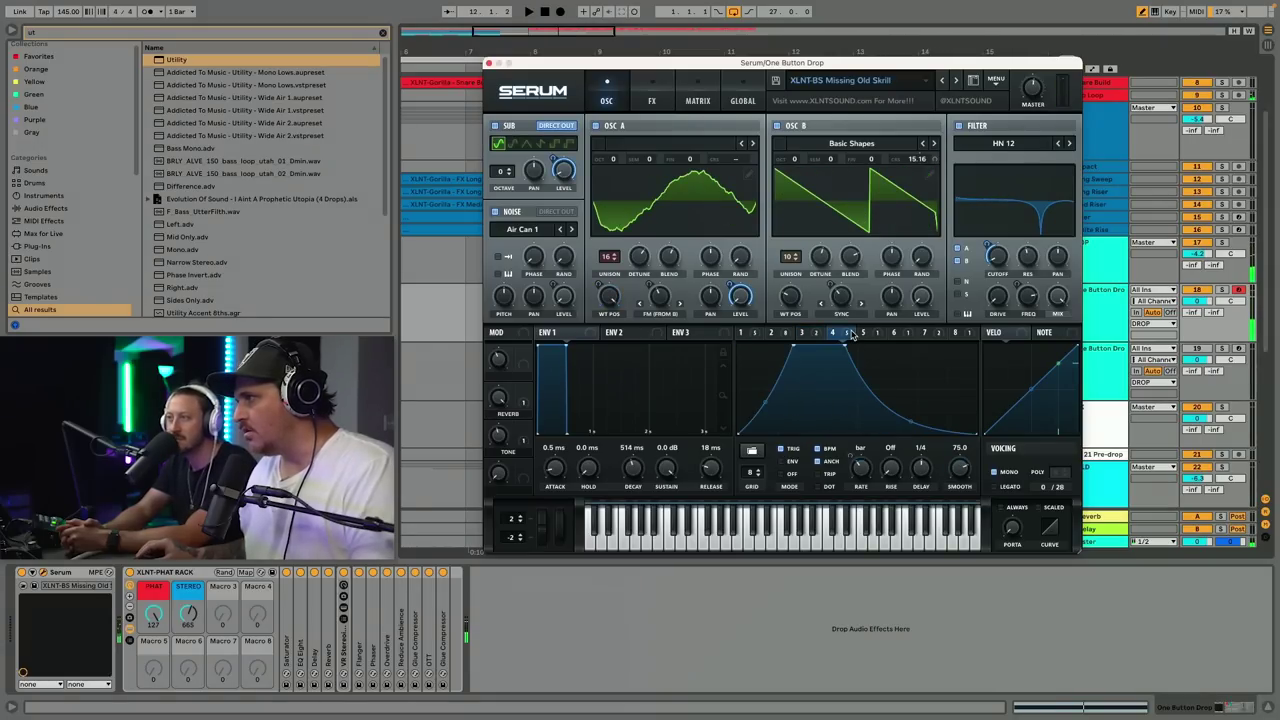
pyautogui.click(875, 338)
pyautogui.click(847, 338)
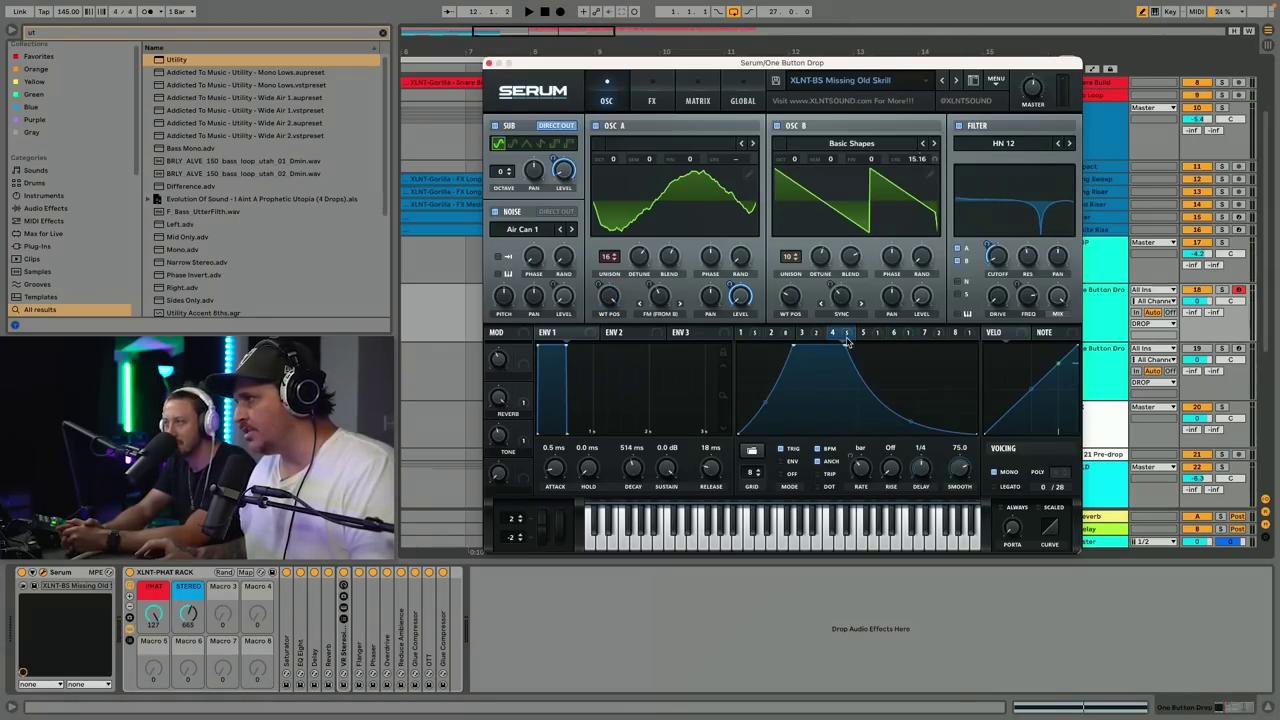
pyautogui.click(788, 339)
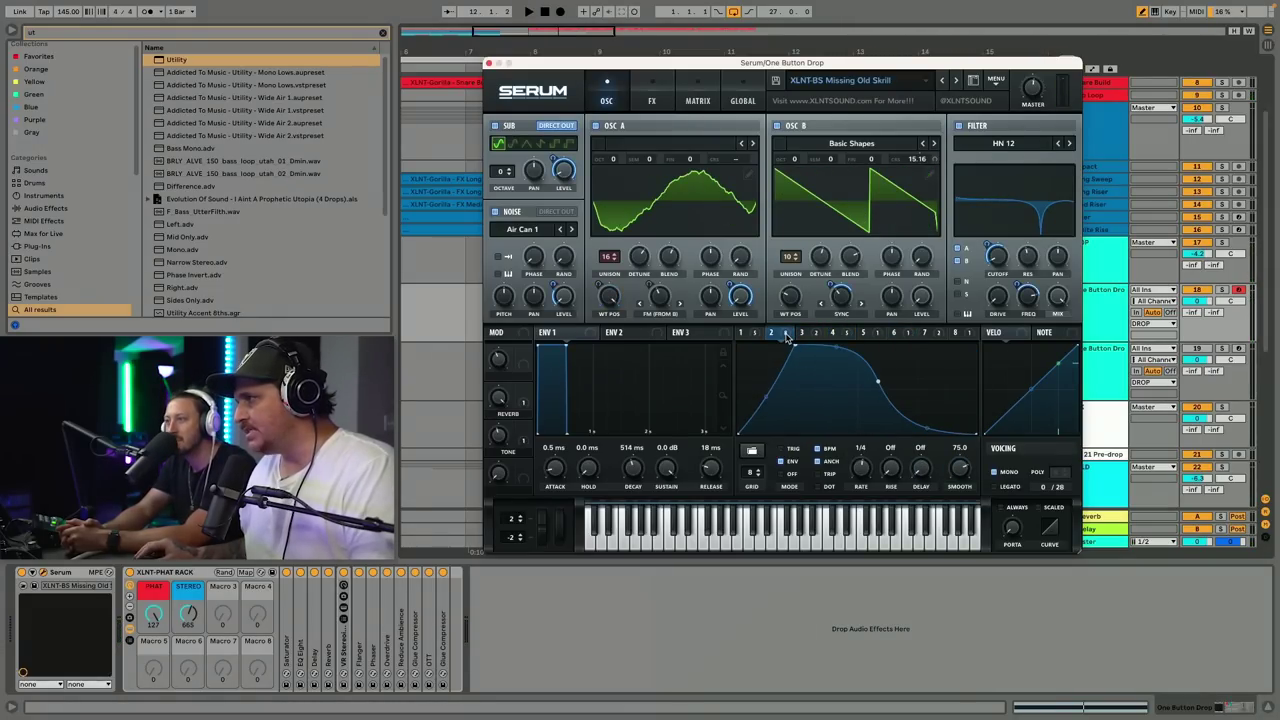
pyautogui.click(804, 334)
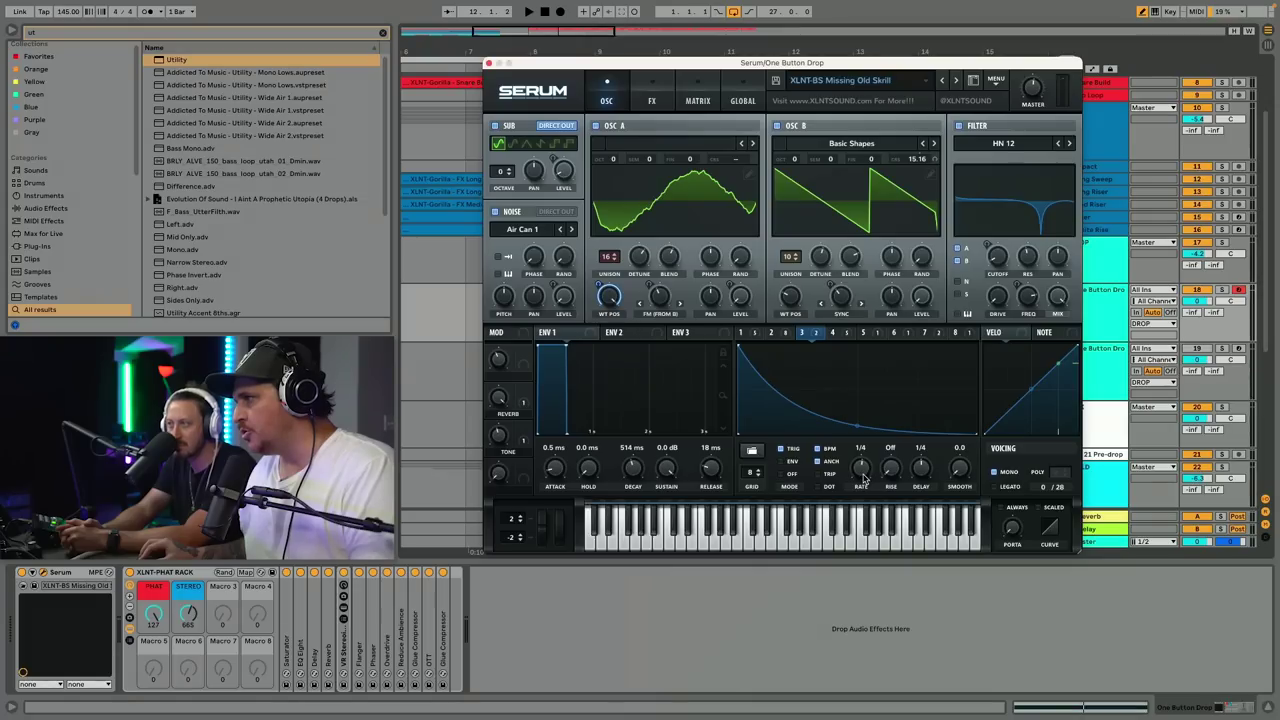
pyautogui.click(847, 336)
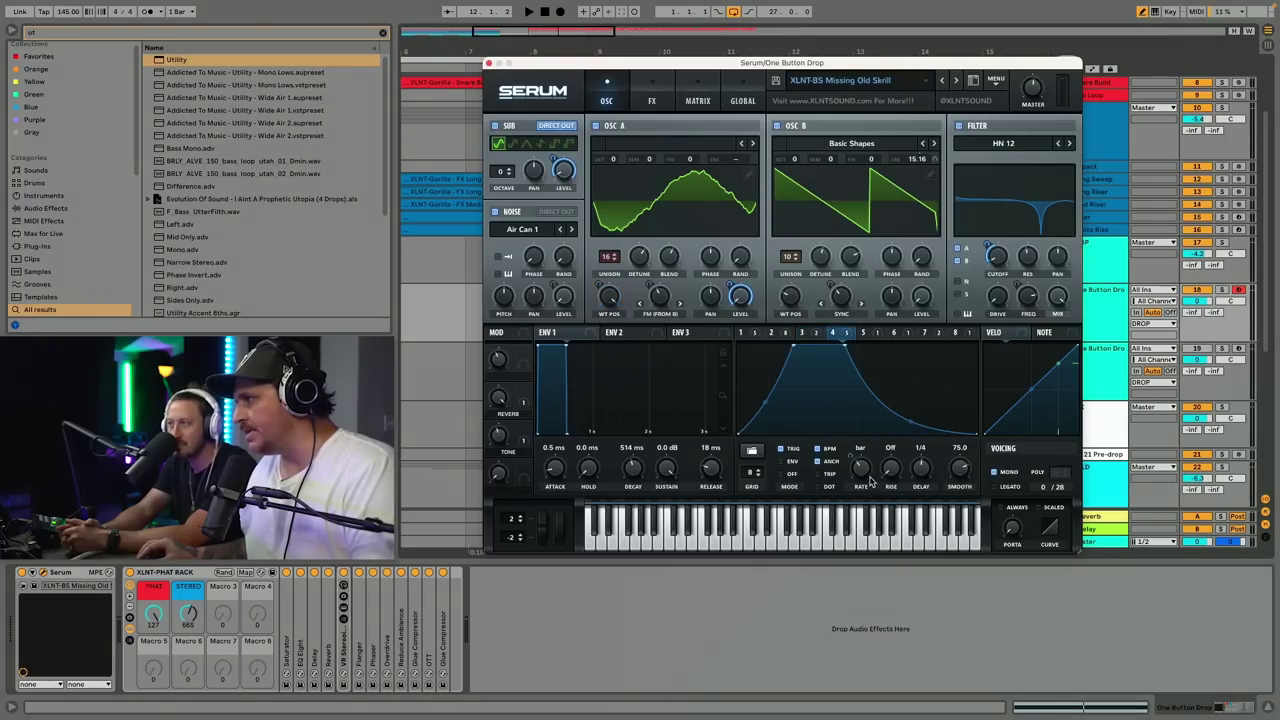
pyautogui.click(800, 334)
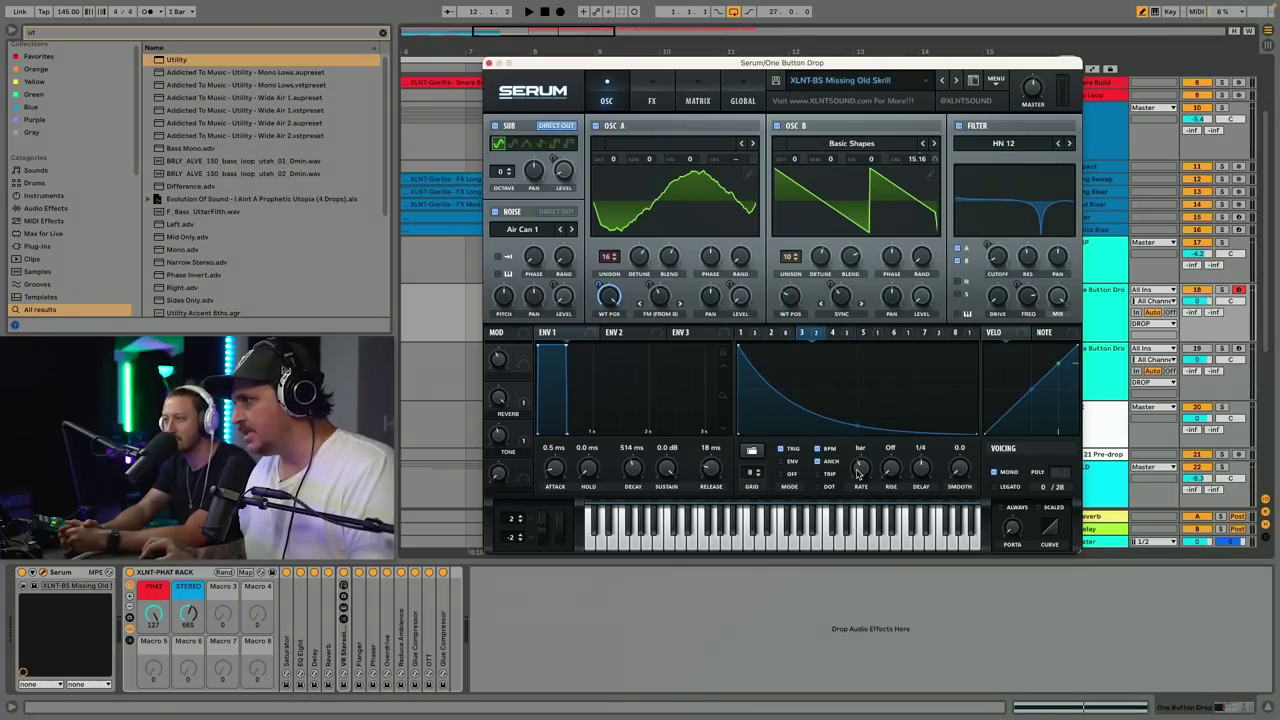
# Assign LFO 6 as the modulation source for LFO 3's rate, and compare LFOs 3 and 4
pyautogui.click(893, 335)
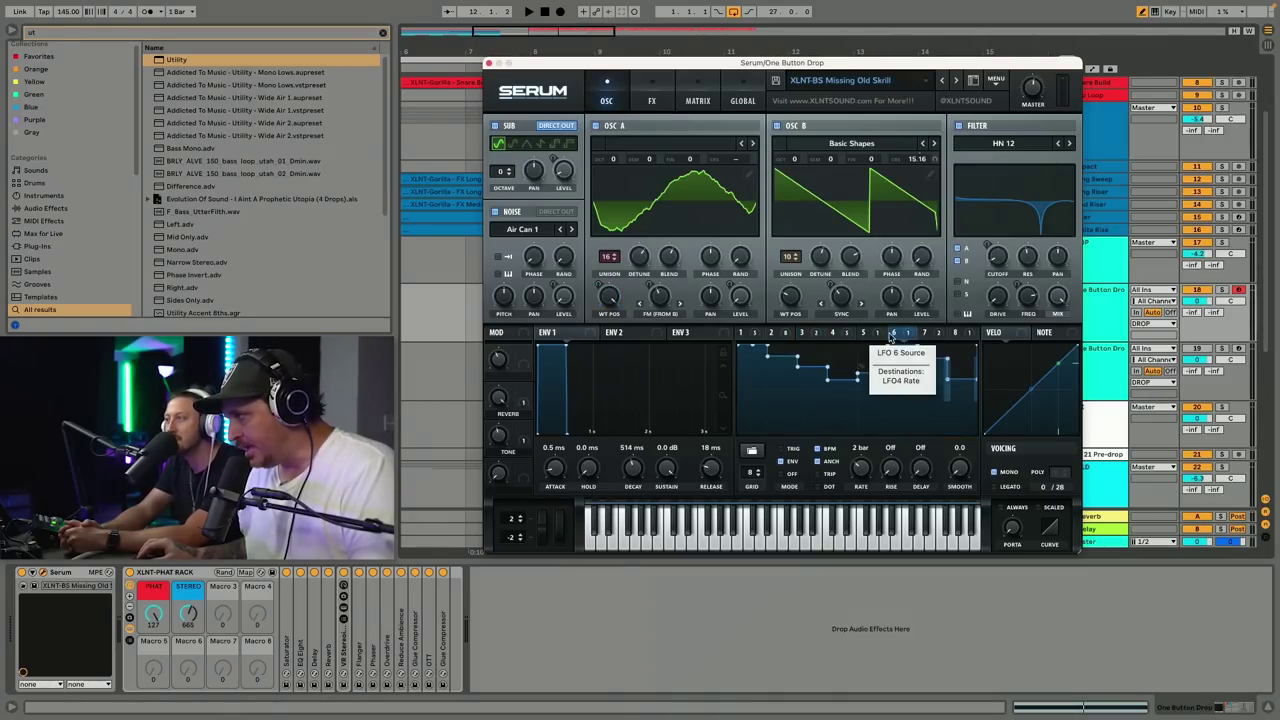
pyautogui.click(811, 337)
pyautogui.rightClick(860, 468)
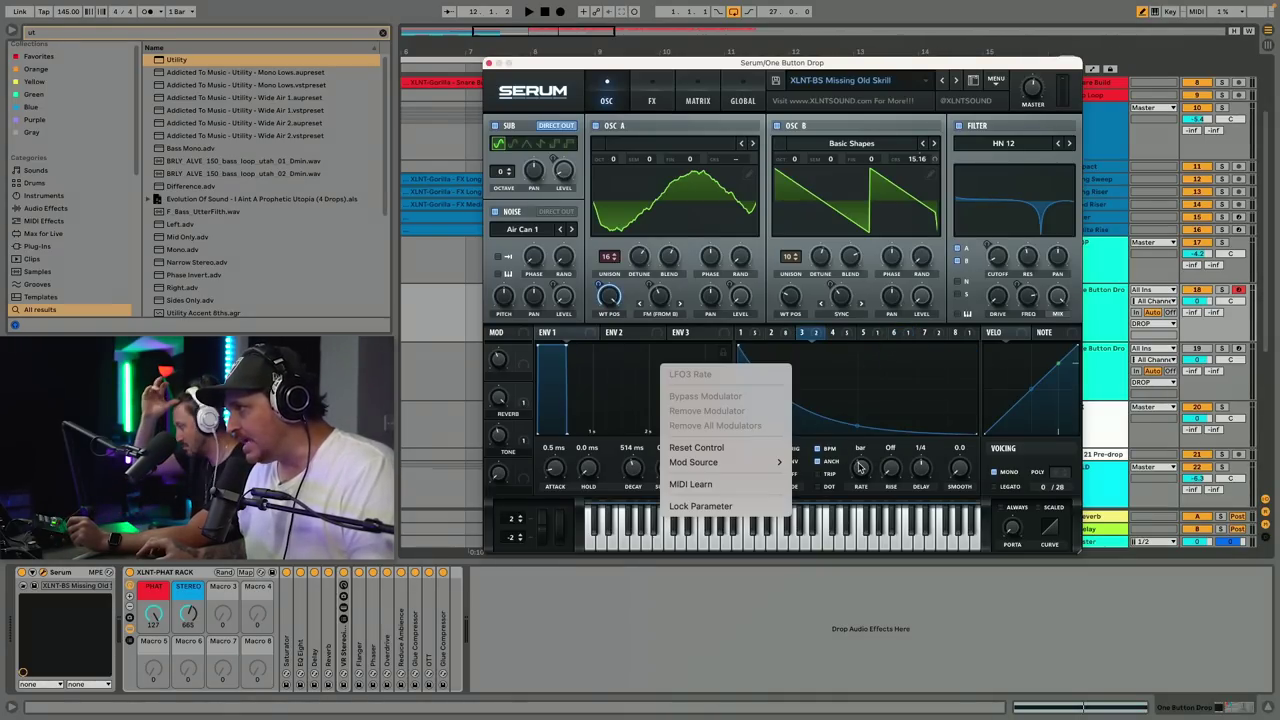
pyautogui.moveTo(760, 462)
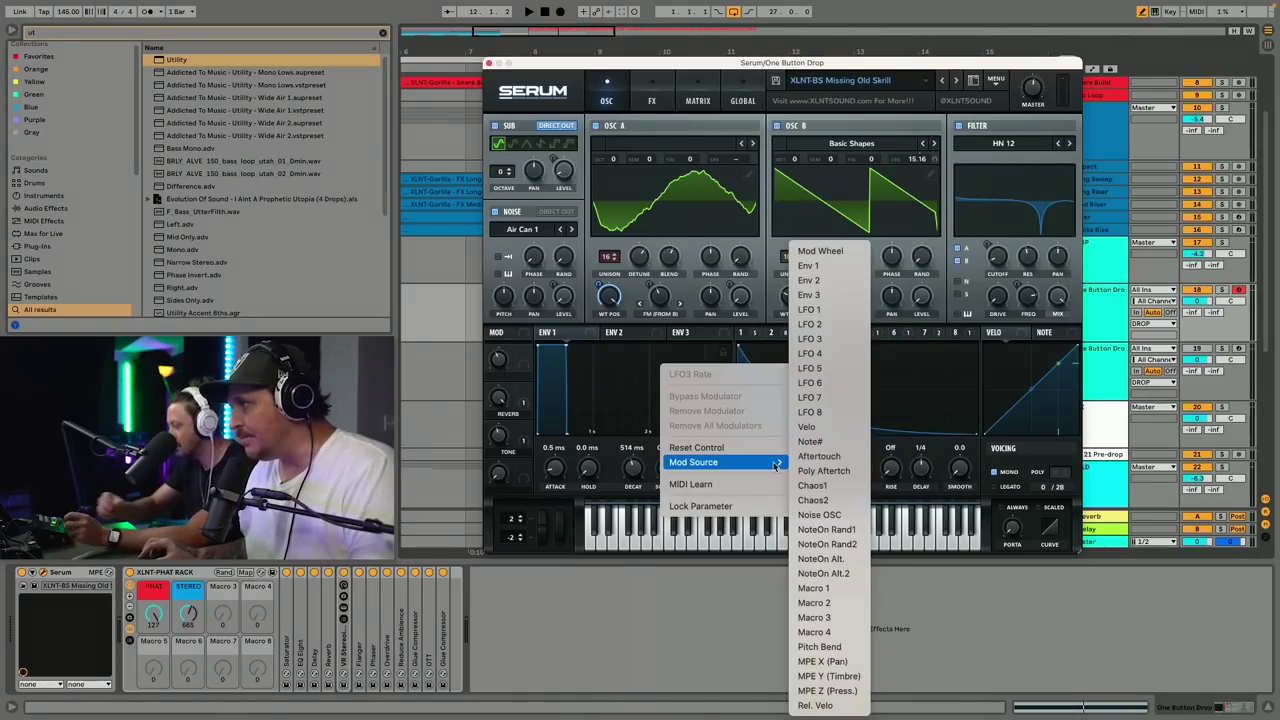
pyautogui.click(825, 375)
pyautogui.click(846, 336)
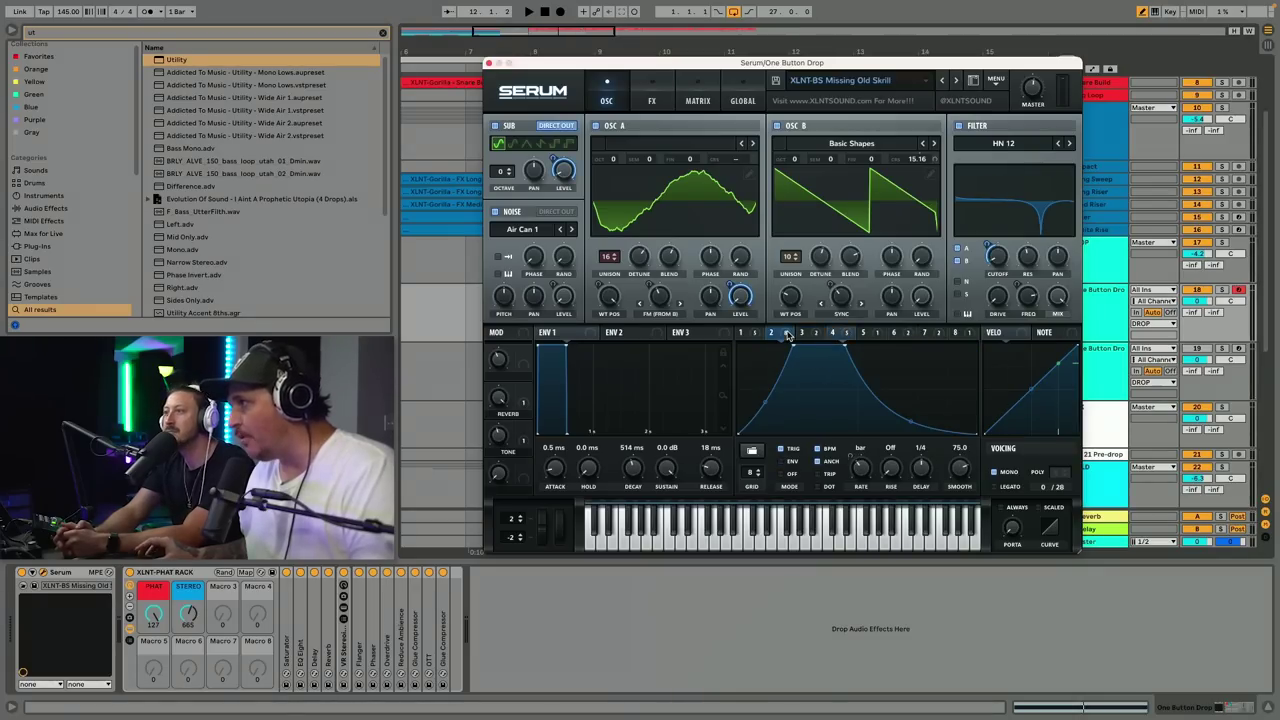
pyautogui.click(801, 333)
# In the modulation matrix, match LFO 6's amount on LFO3 Rate to its amount on LFO4 Rate
pyautogui.click(652, 100)
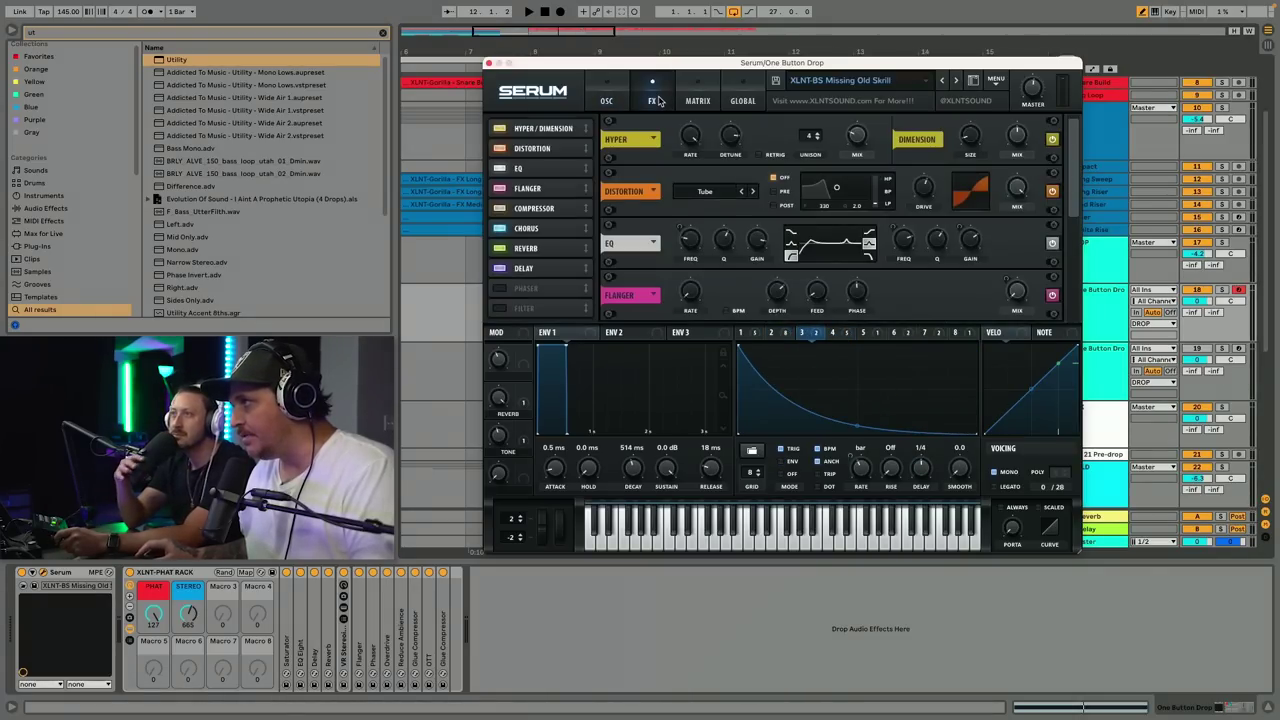
pyautogui.click(697, 100)
pyautogui.scroll(-5, 862, 216)
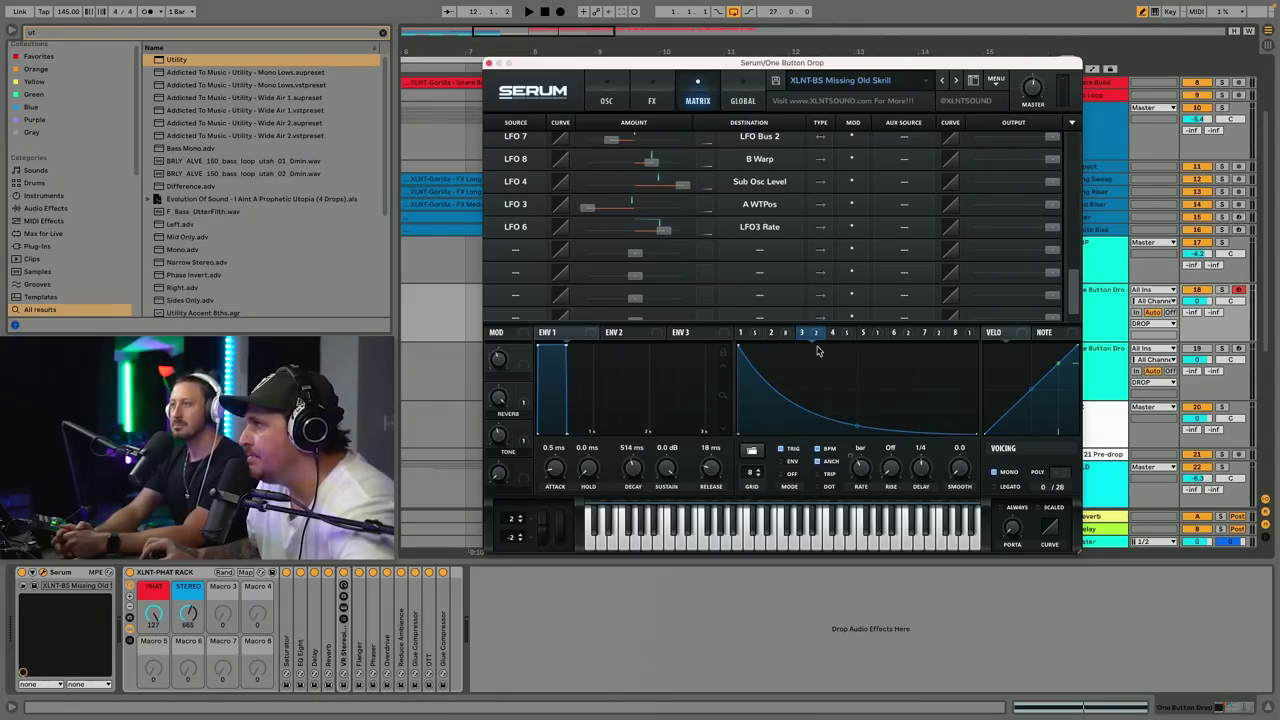
pyautogui.scroll(3, 713, 231)
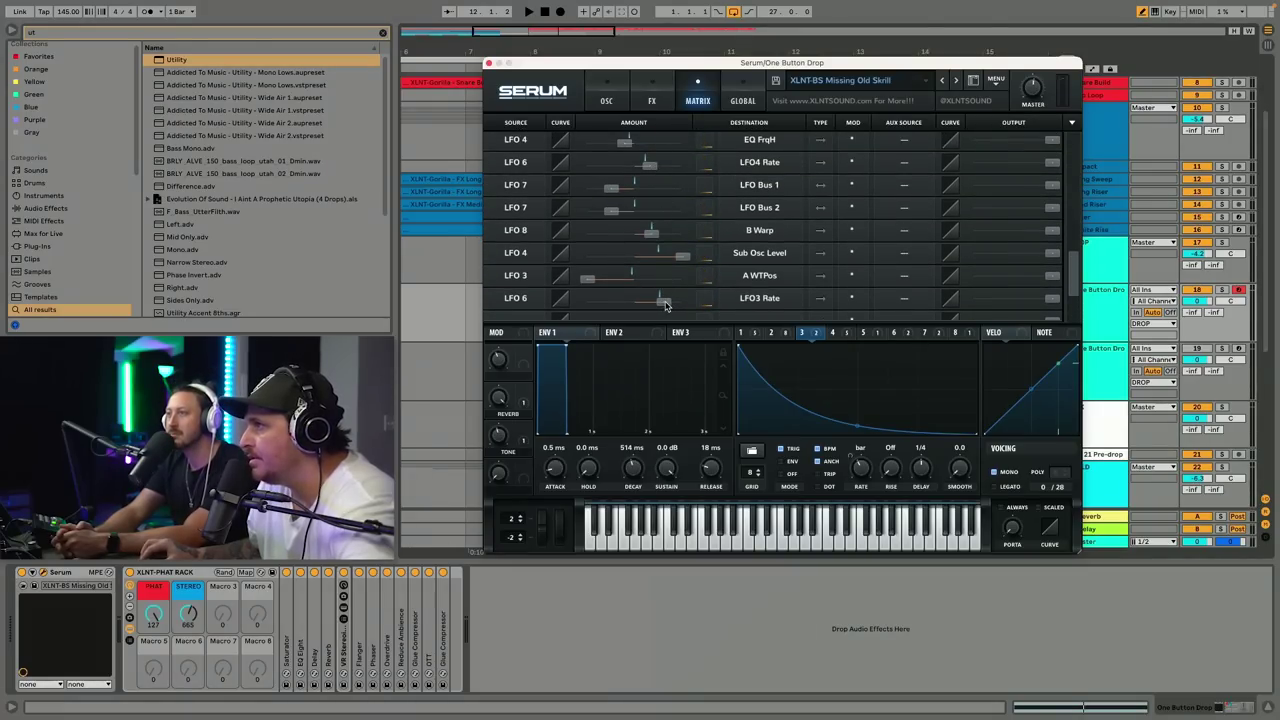
# Try LFO 6 as a modulator of oscillator B's coarse pitch, and remove that routing
pyautogui.click(606, 100)
pyautogui.rightClick(918, 160)
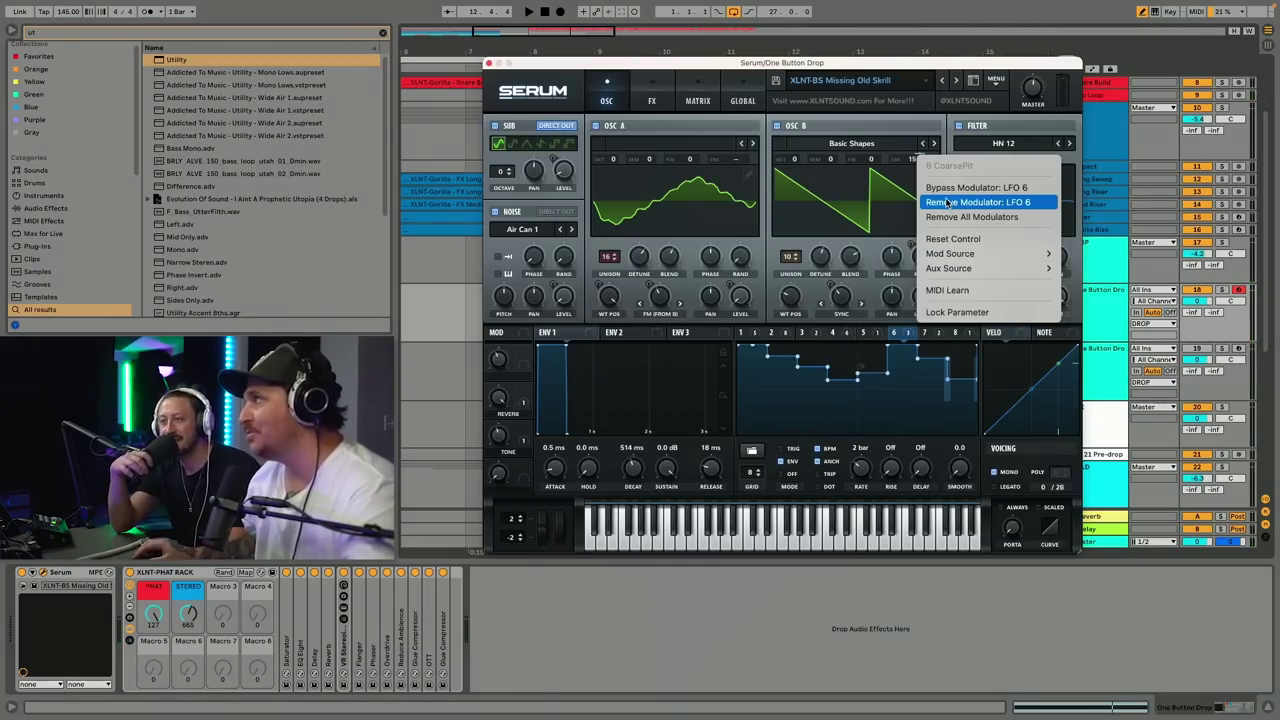
pyautogui.click(947, 202)
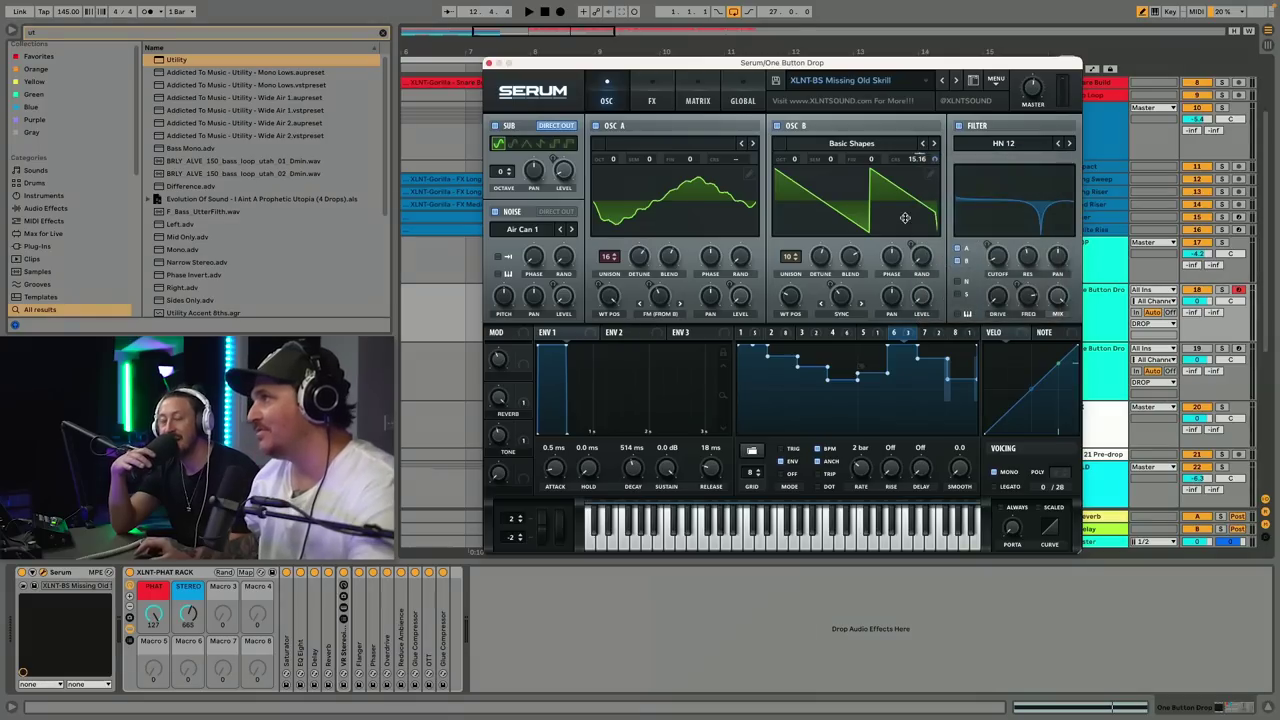
# Route LFO 4 to oscillator B's random phase and the filter's FREQ control, and audition the patch
pyautogui.click(803, 333)
pyautogui.click(786, 333)
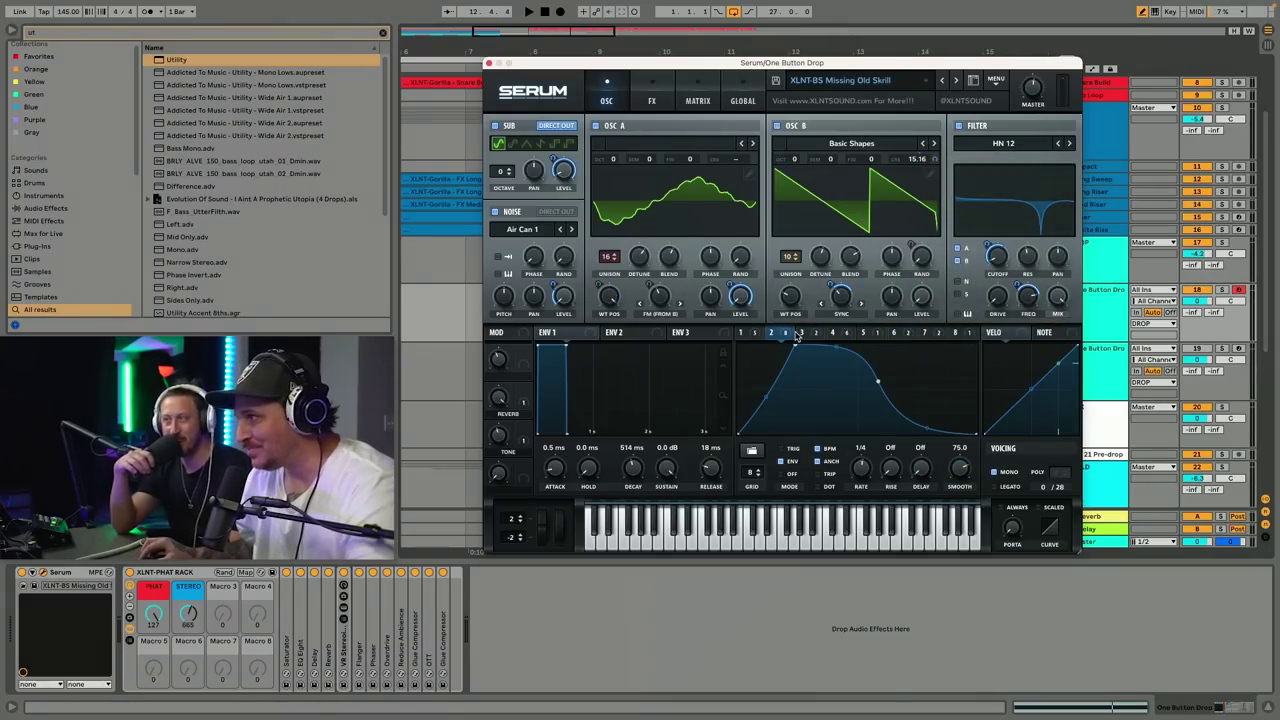
pyautogui.click(801, 333)
pyautogui.click(835, 333)
pyautogui.moveTo(849, 335); pyautogui.dragTo(1005, 329)
pyautogui.press('space')
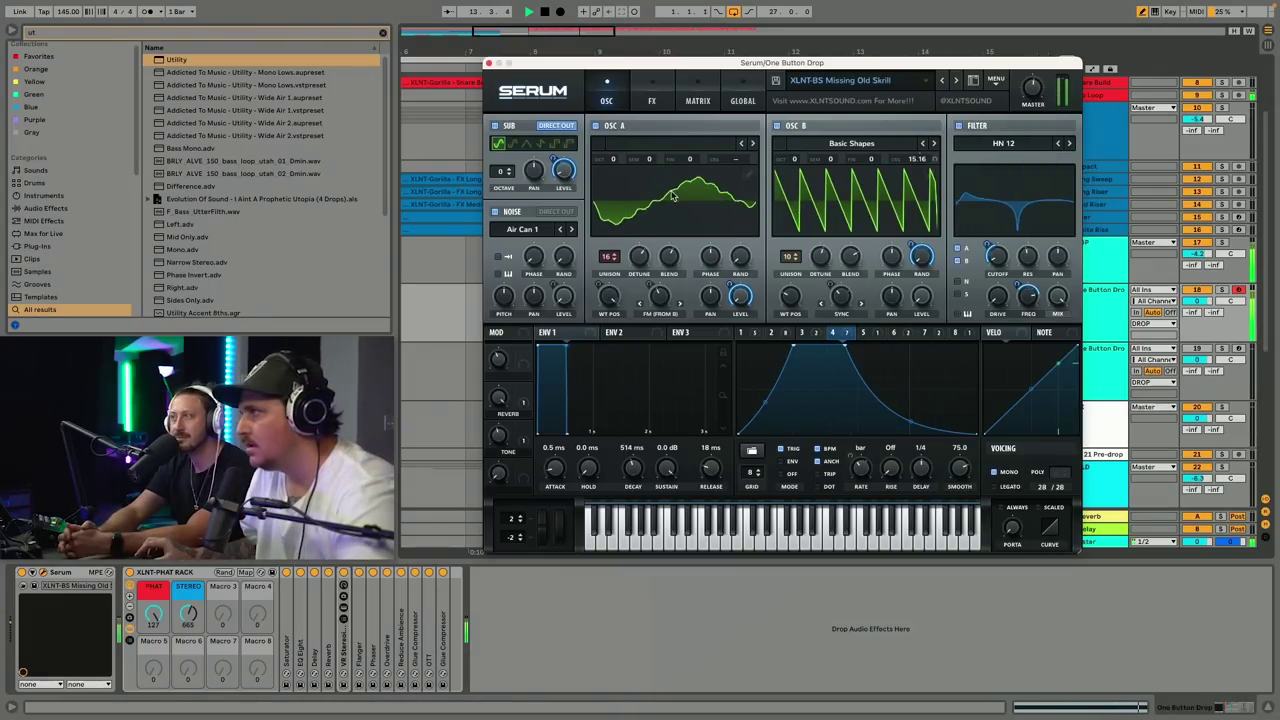
# Check LFO 5, route LFO 8 to oscillator B's octave, and audition the patch
pyautogui.click(863, 333)
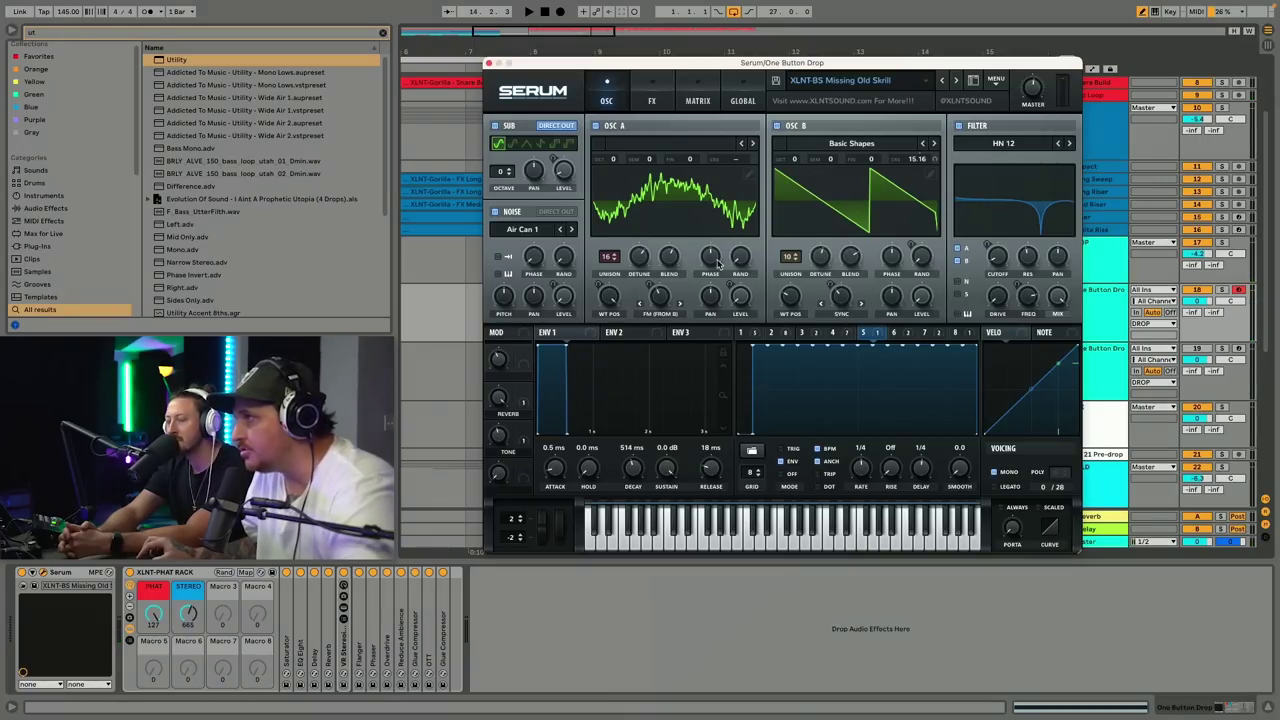
pyautogui.click(956, 334)
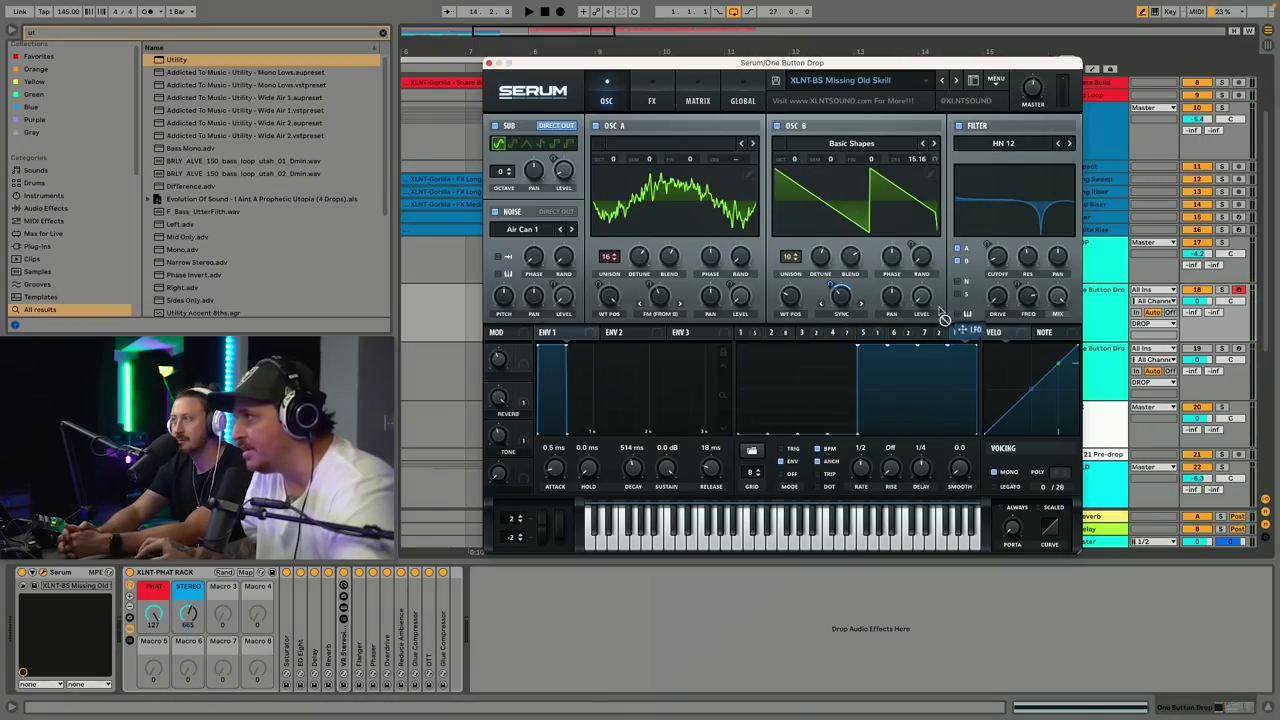
pyautogui.moveTo(943, 318); pyautogui.dragTo(797, 160)
pyautogui.press('space')
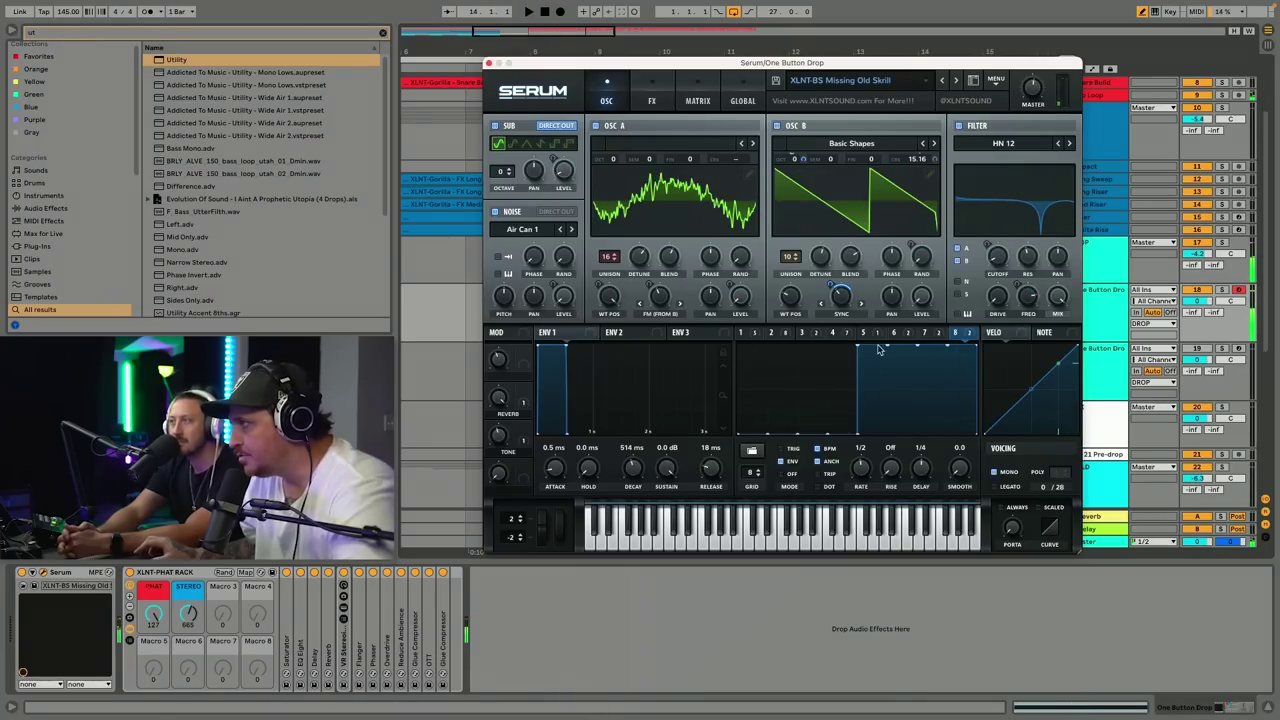
# Set Macro 1 as the auxiliary source of the LFO 8 to B Octave routing in the modulation matrix, and audition it
pyautogui.click(700, 101)
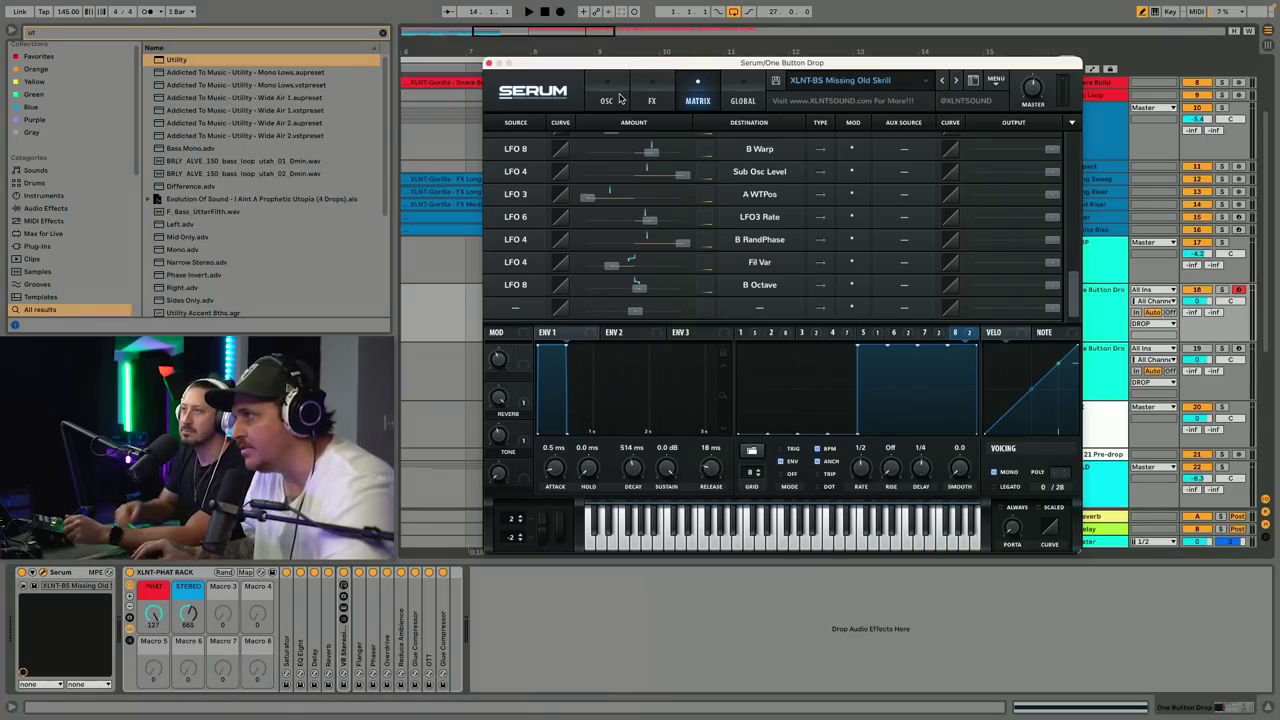
pyautogui.click(905, 304)
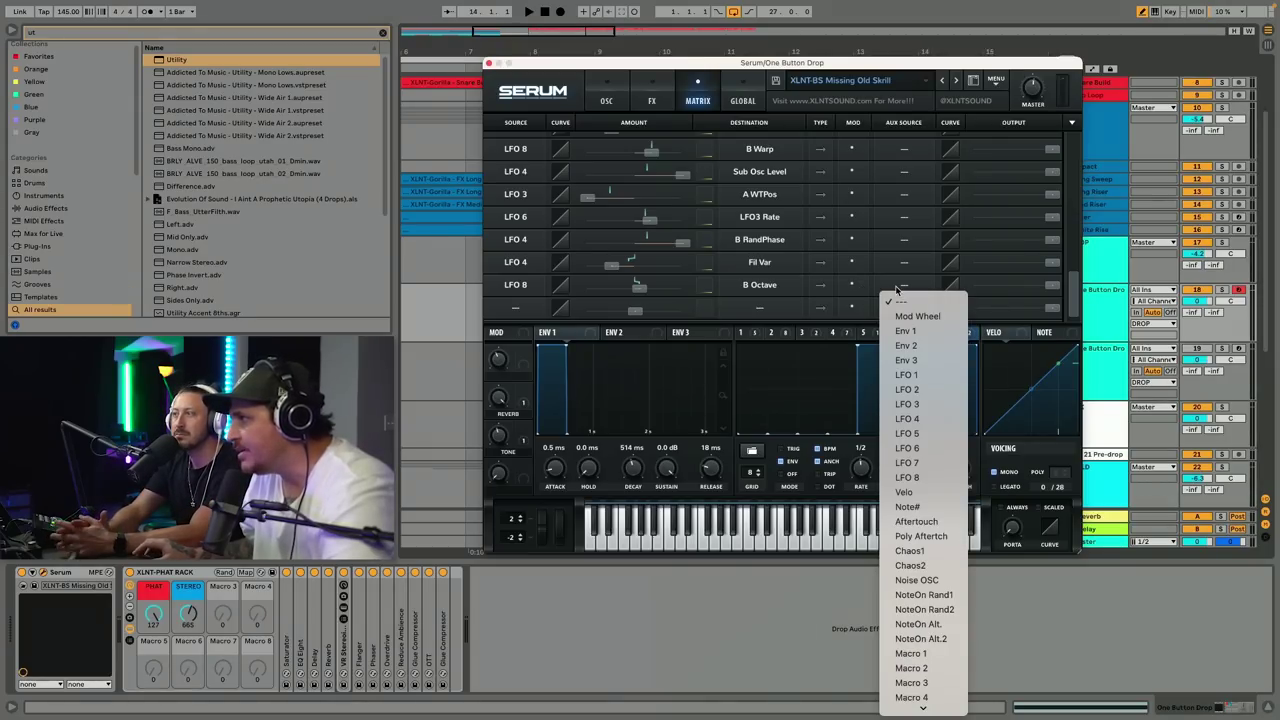
pyautogui.click(910, 653)
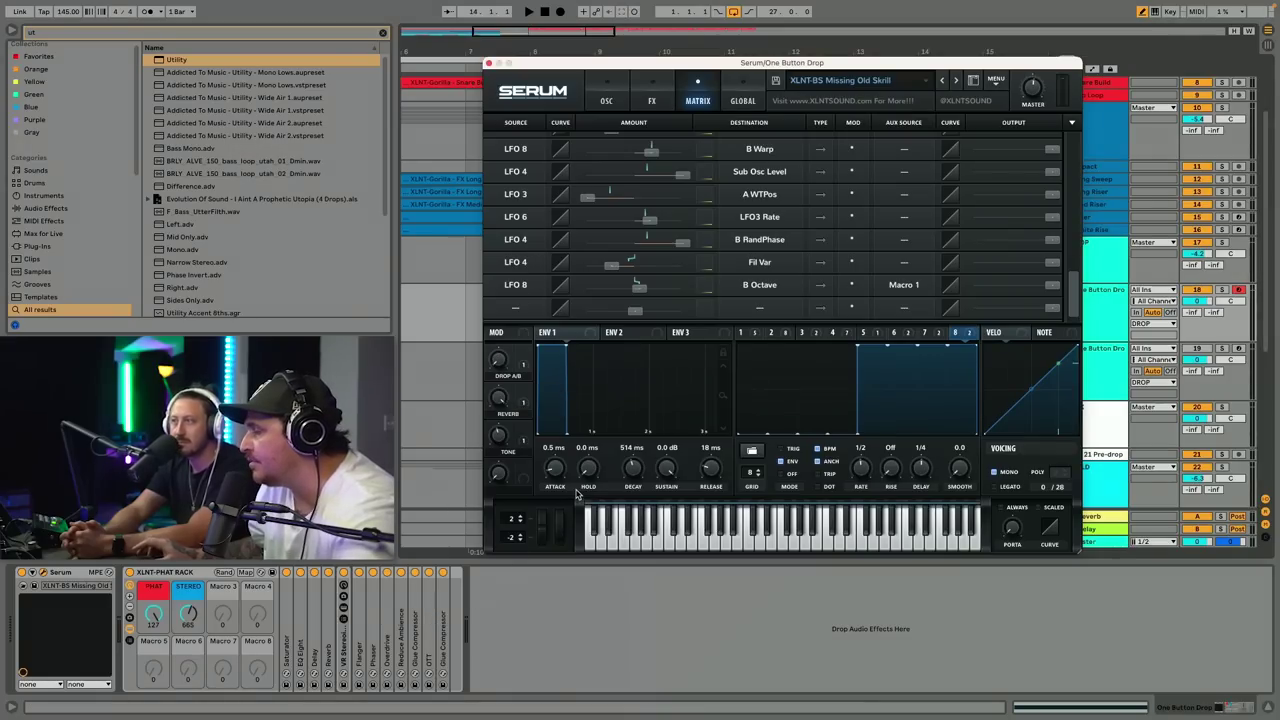
pyautogui.press('space')
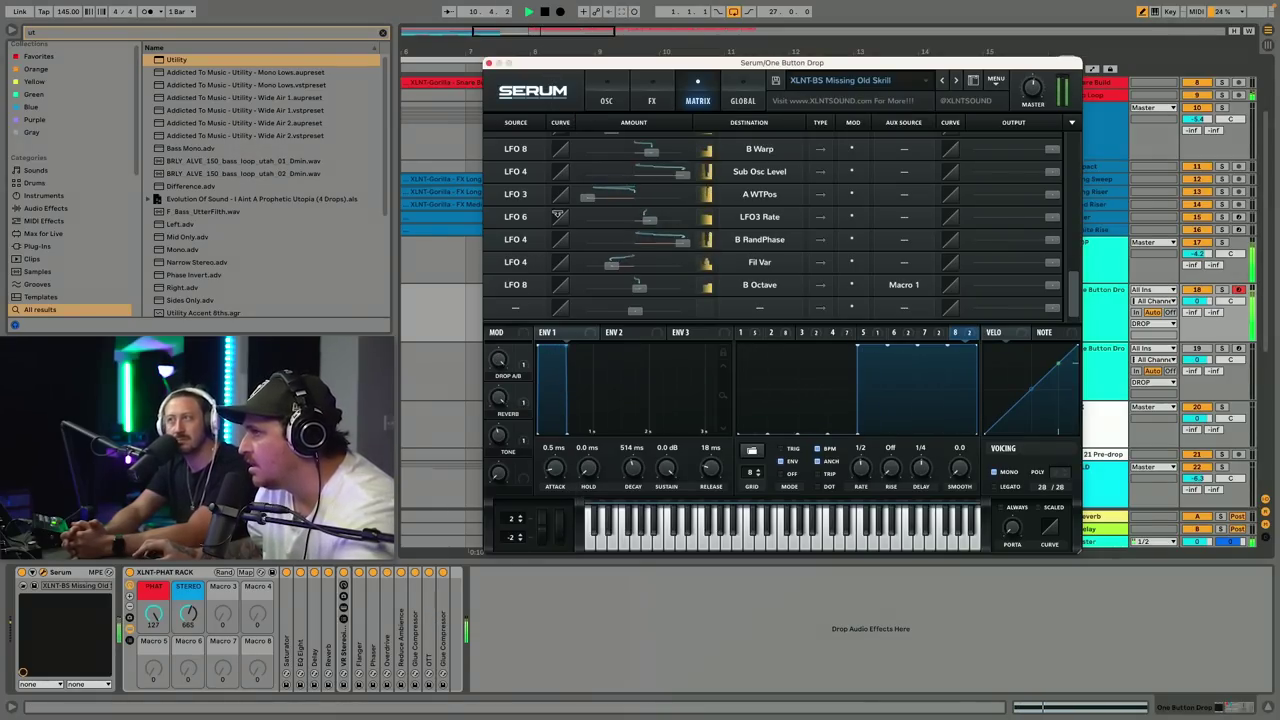